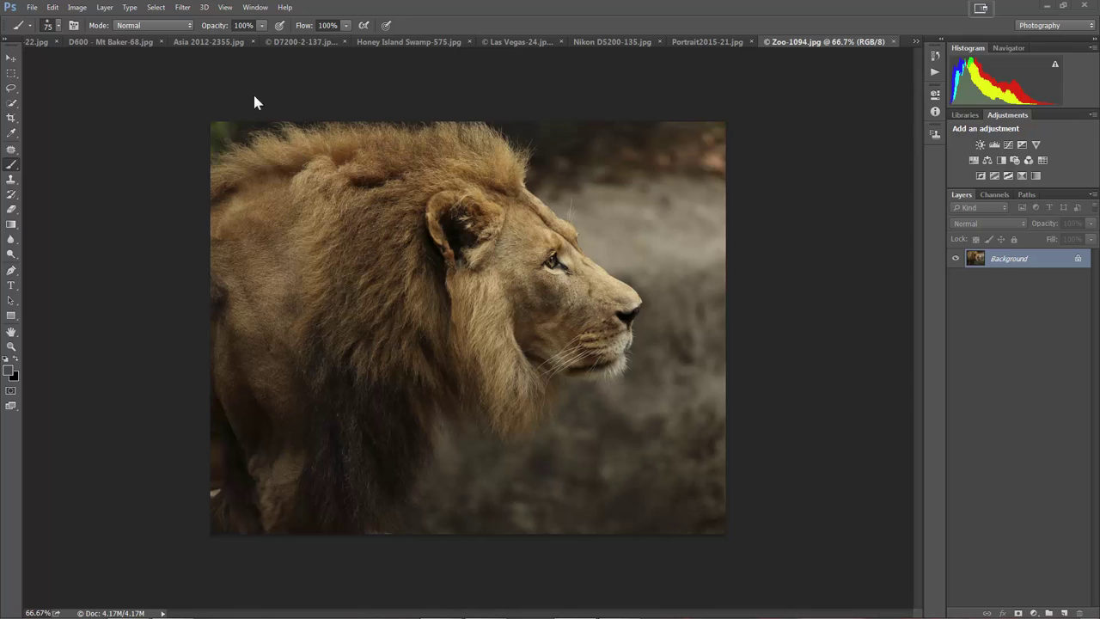
Launch Perfectly Clear V2 from Filter > Athentech Imaging on the lion photo and center its window
{"action": "left_click", "coordinate": [183, 8]}
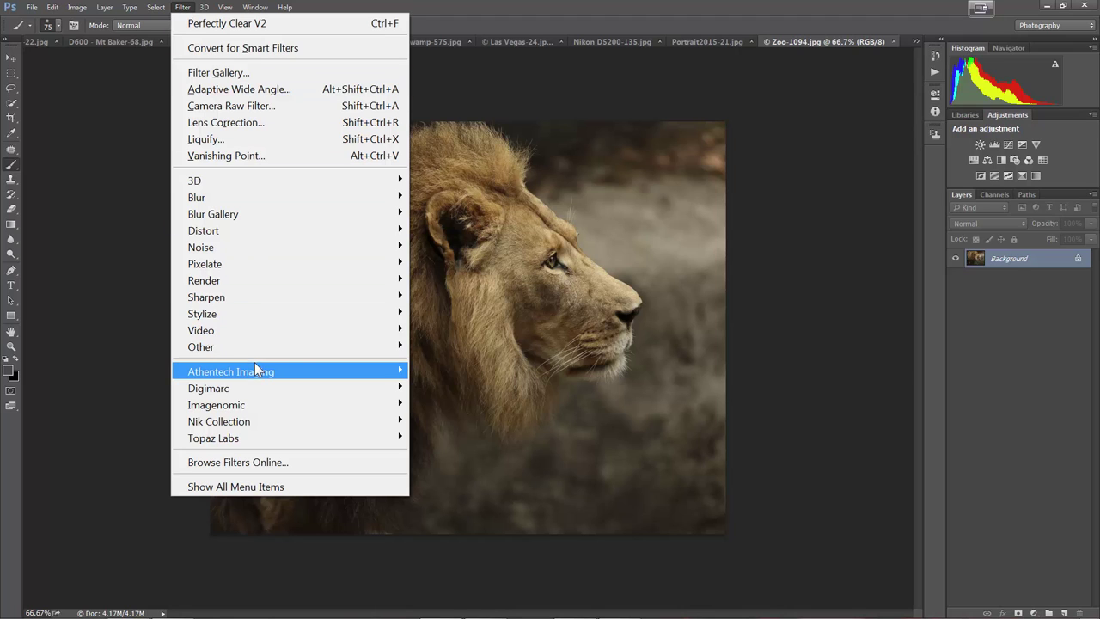
{"action": "mouse_move", "coordinate": [255, 373]}
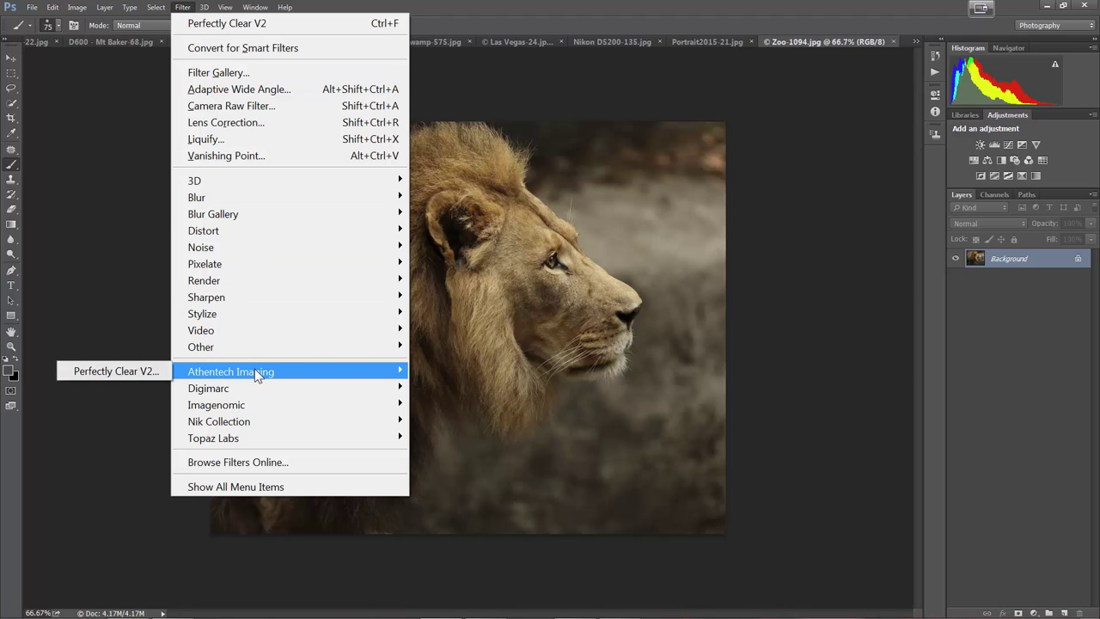
{"action": "left_click", "coordinate": [150, 371]}
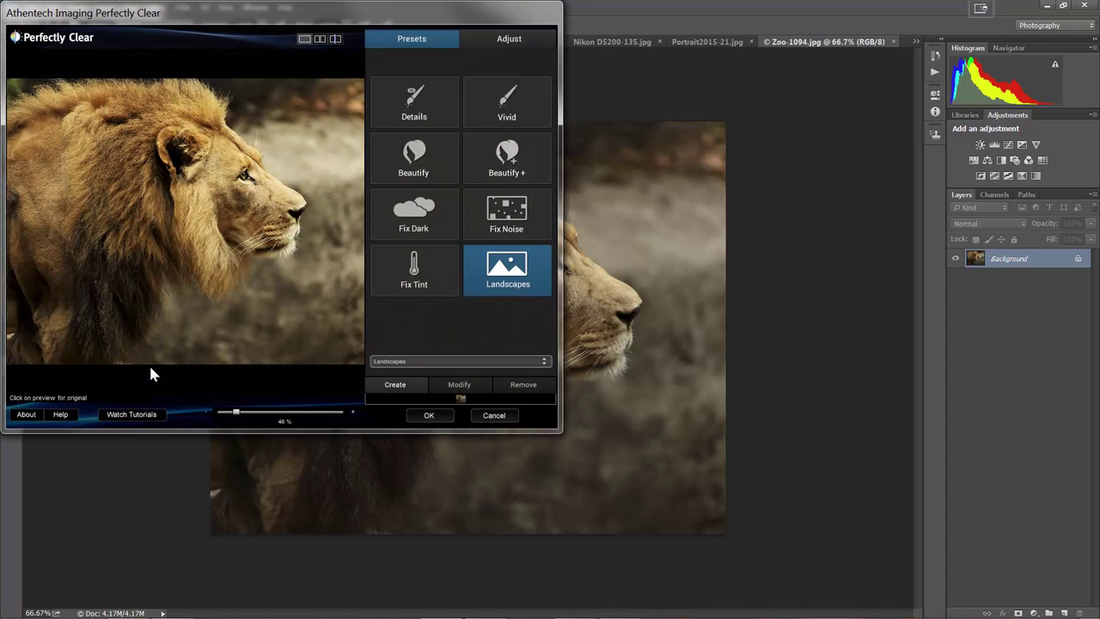
{"action": "left_click_drag", "start_coordinate": [262, 5], "coordinate": [625, 117]}
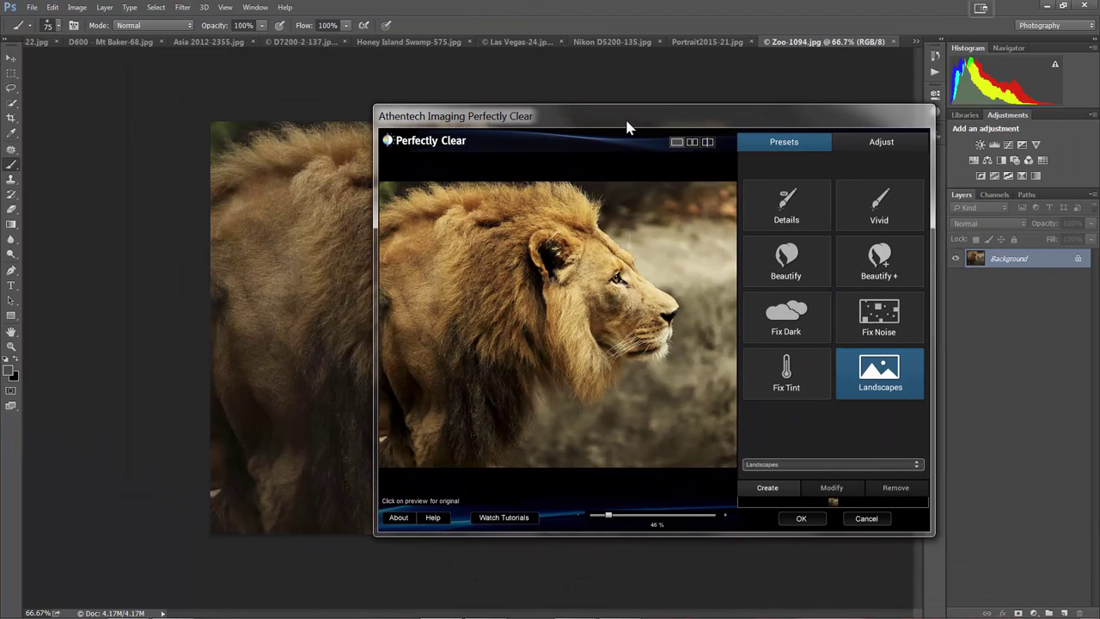
Apply the Details preset to the lion, glancing at its Adjust settings before returning to Presets
{"action": "left_click", "coordinate": [788, 204]}
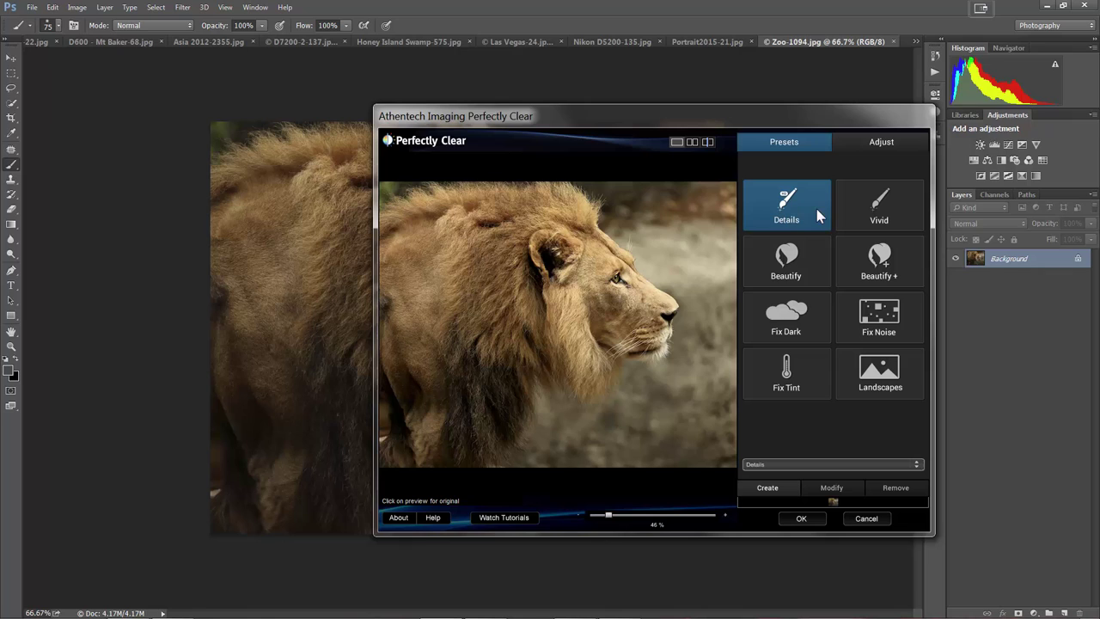
{"action": "left_click", "coordinate": [855, 144]}
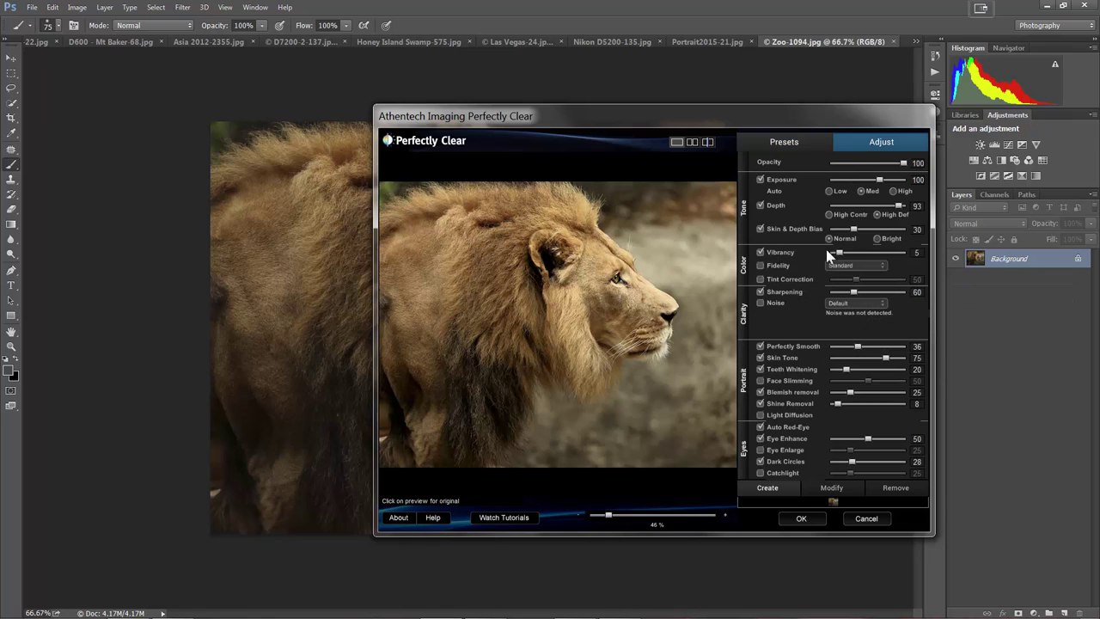
{"action": "left_click", "coordinate": [796, 142]}
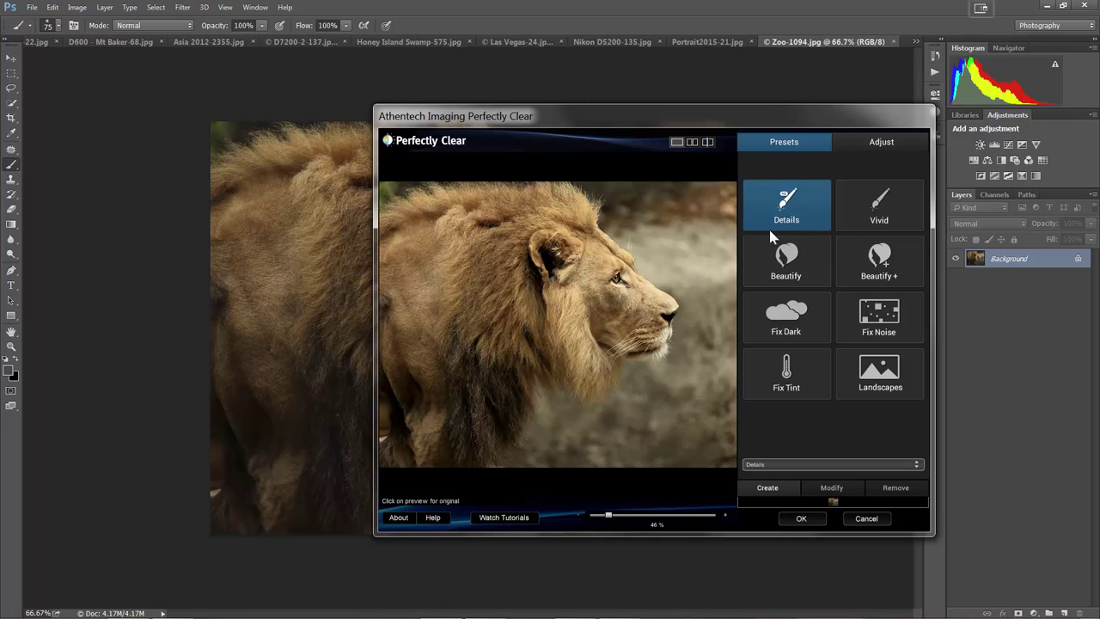
Compare the Details-corrected lion with the original, review its settings, and apply the correction
{"action": "left_click", "coordinate": [636, 272]}
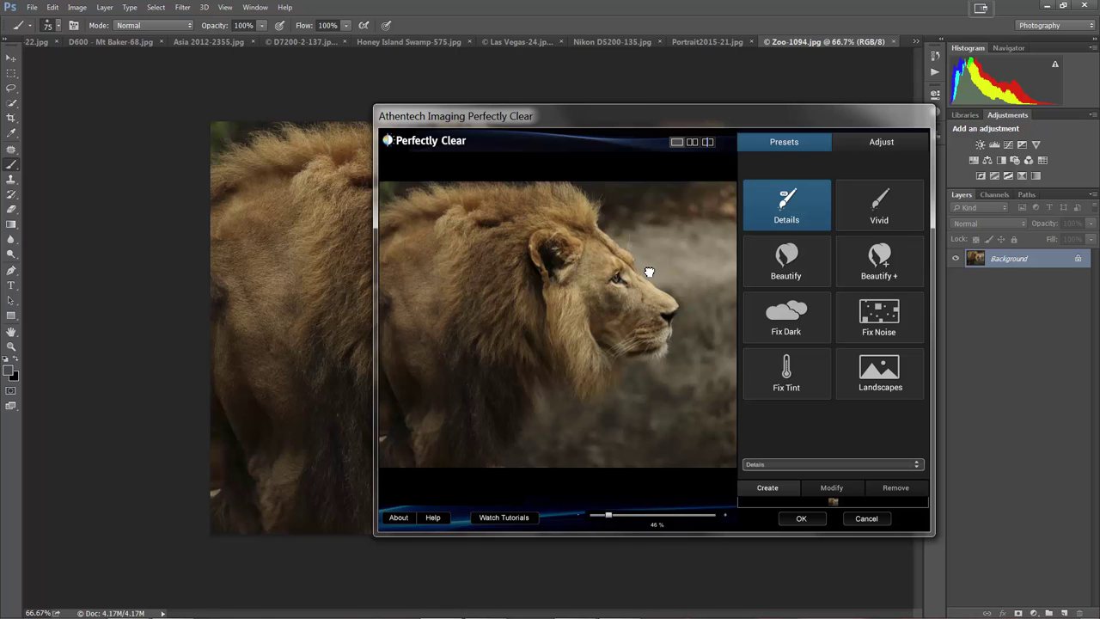
{"action": "left_click", "coordinate": [649, 272]}
{"action": "left_click", "coordinate": [649, 272]}
{"action": "left_click", "coordinate": [649, 271]}
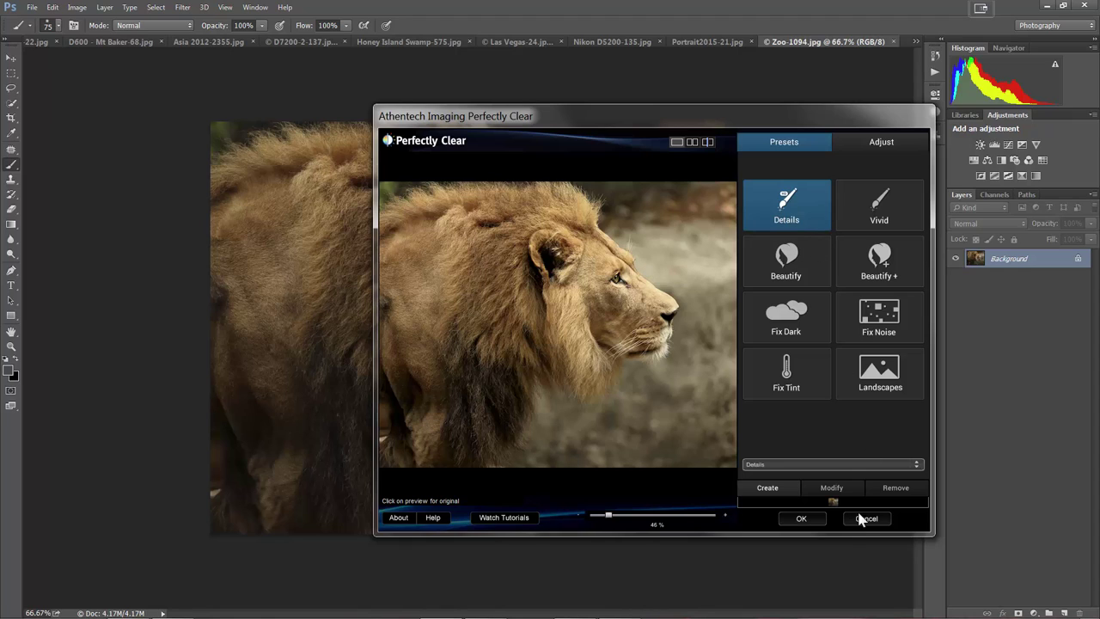
{"action": "left_click", "coordinate": [865, 151]}
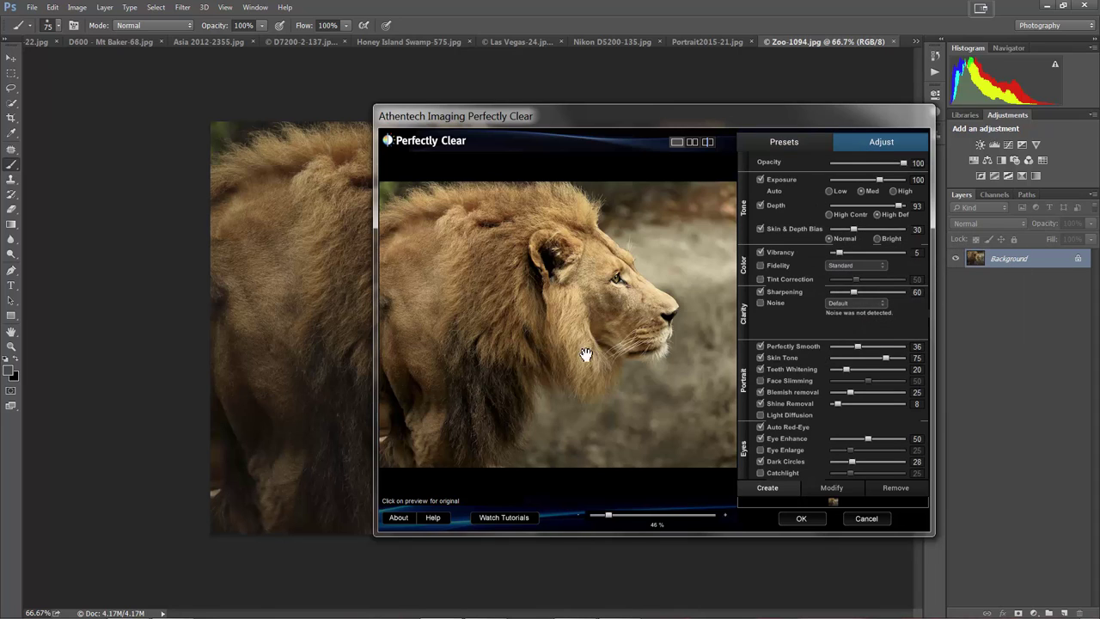
{"action": "left_click", "coordinate": [774, 150]}
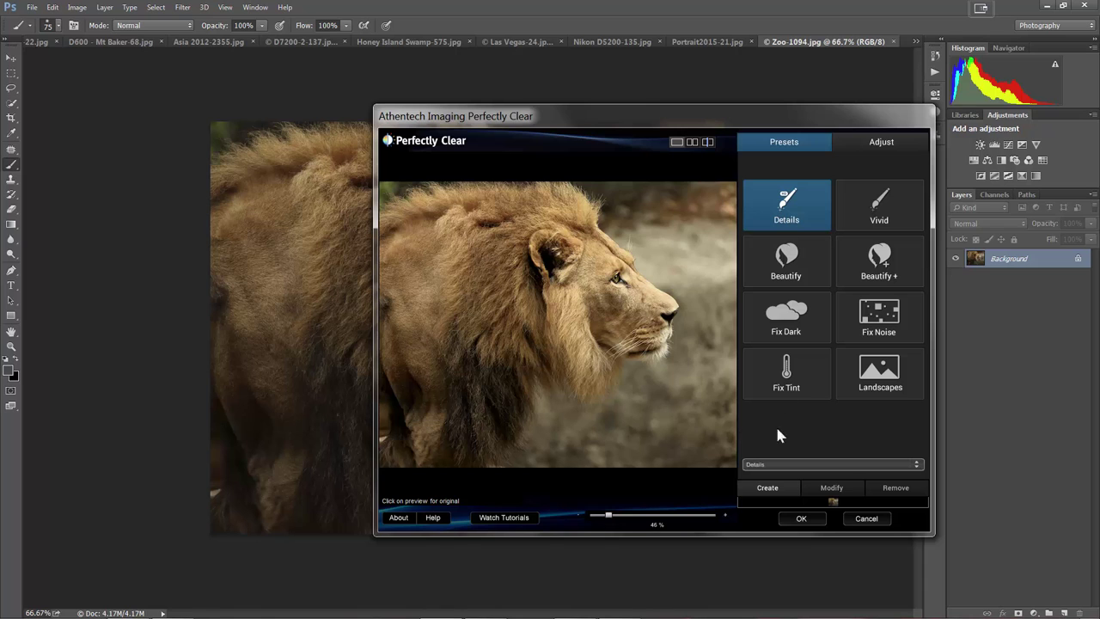
{"action": "left_click", "coordinate": [798, 519]}
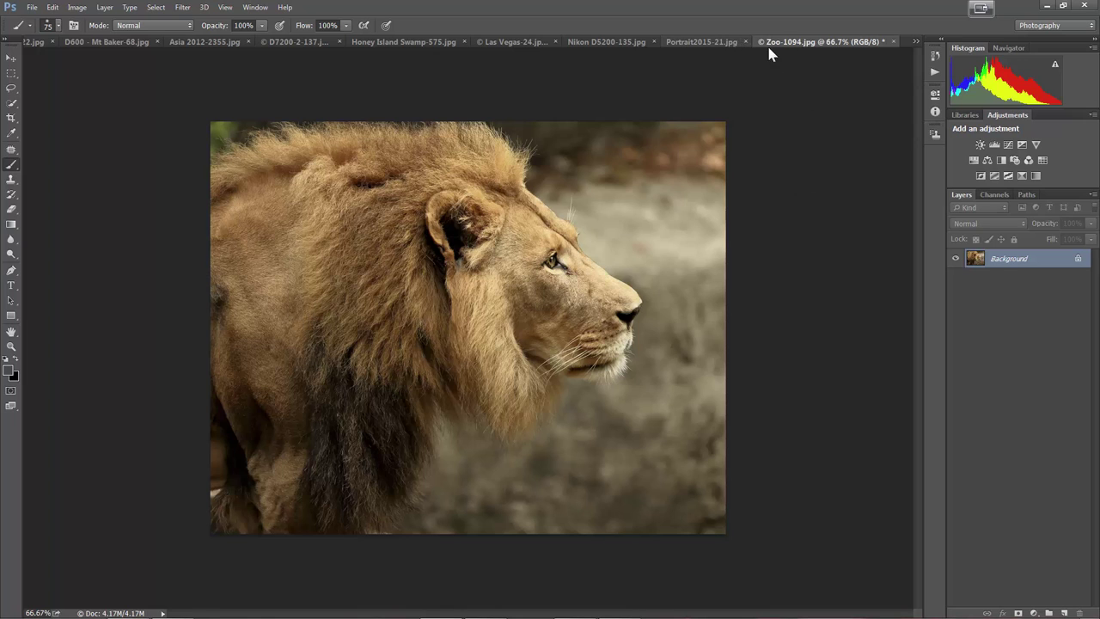
Close the lion photo without saving and switch to Portrait2015-21.jpg
{"action": "left_click", "coordinate": [895, 41]}
{"action": "left_click", "coordinate": [549, 228]}
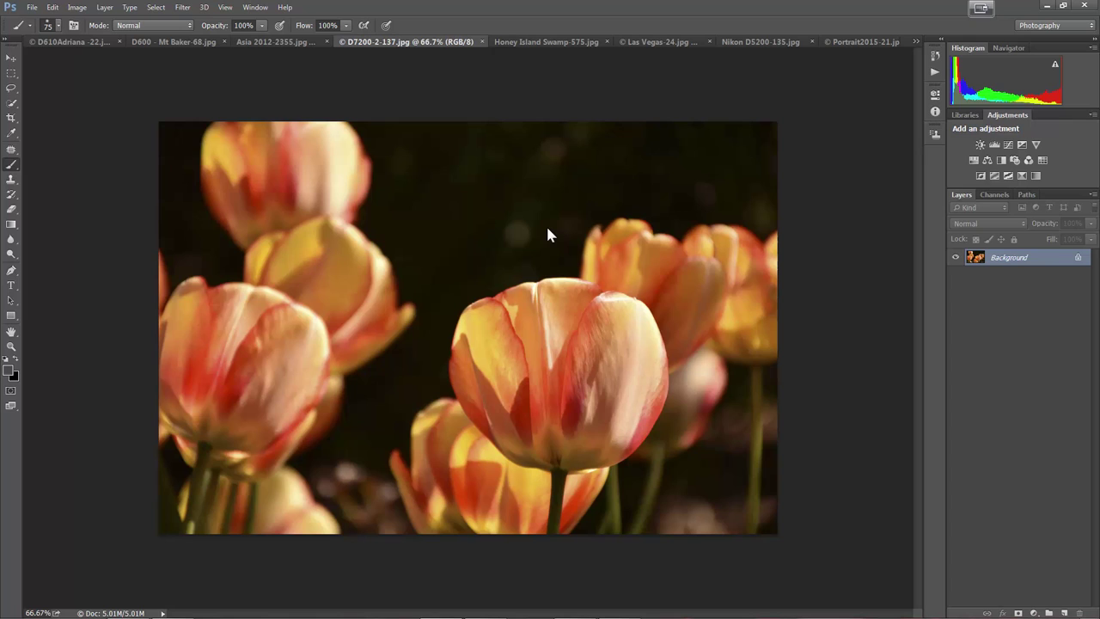
{"action": "left_click", "coordinate": [879, 43]}
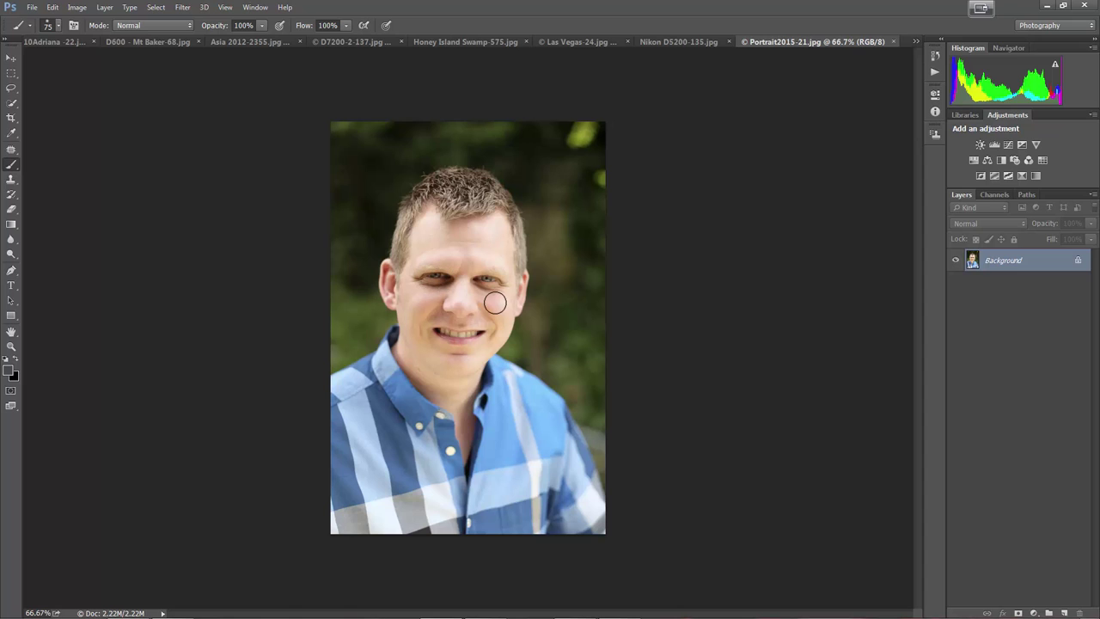
Launch Perfectly Clear V2 on the portrait and nudge its window slightly up and left
{"action": "left_click", "coordinate": [183, 11]}
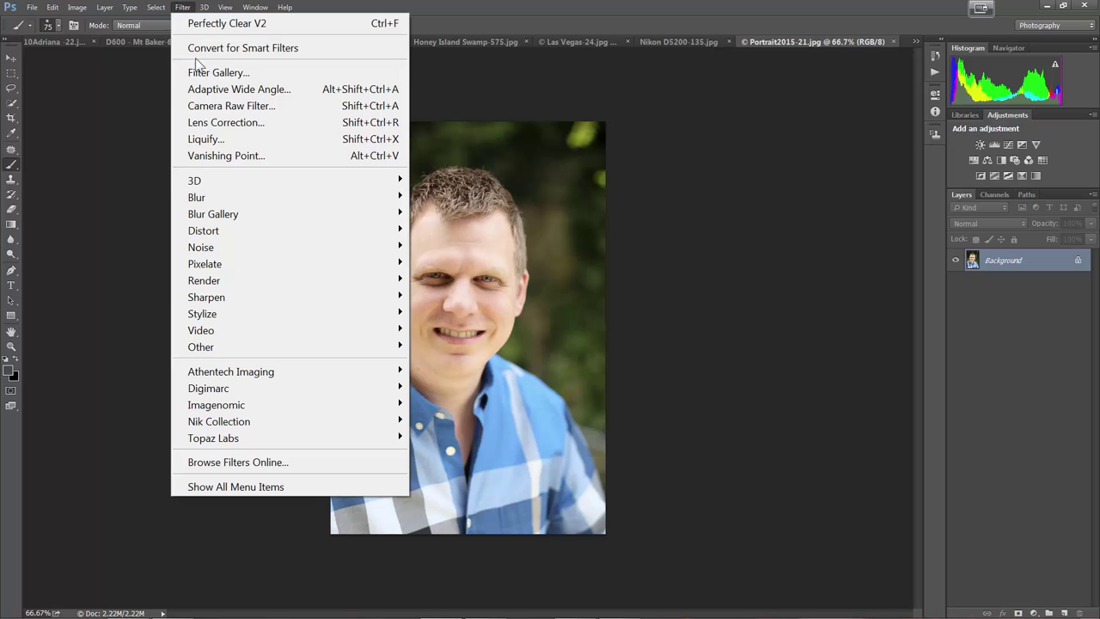
{"action": "mouse_move", "coordinate": [261, 380]}
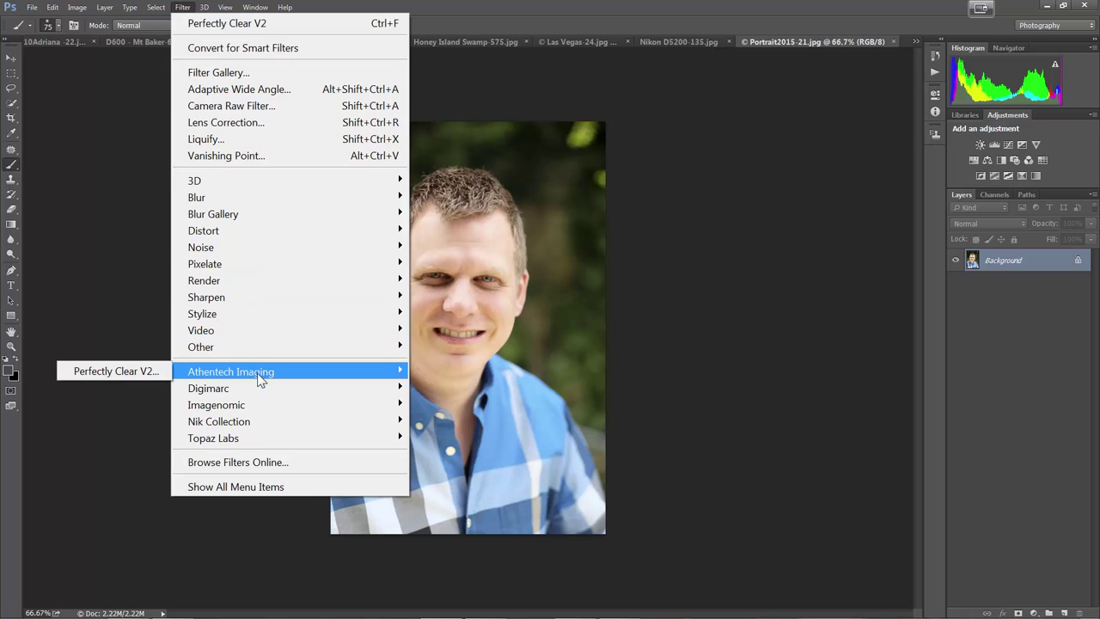
{"action": "left_click", "coordinate": [145, 371]}
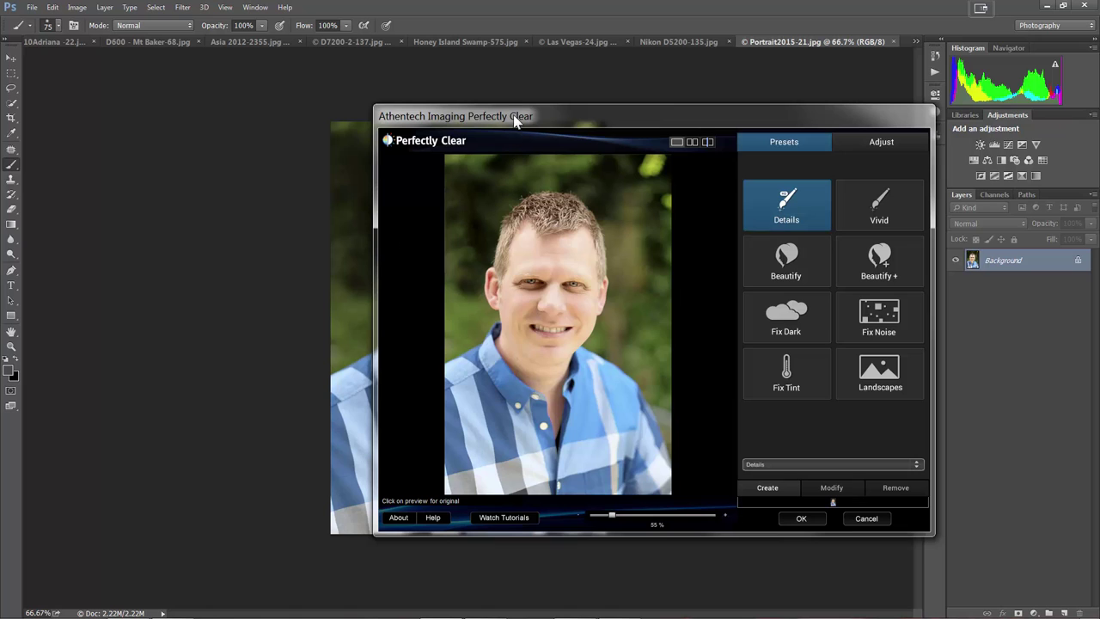
{"action": "left_click_drag", "start_coordinate": [515, 121], "coordinate": [470, 109]}
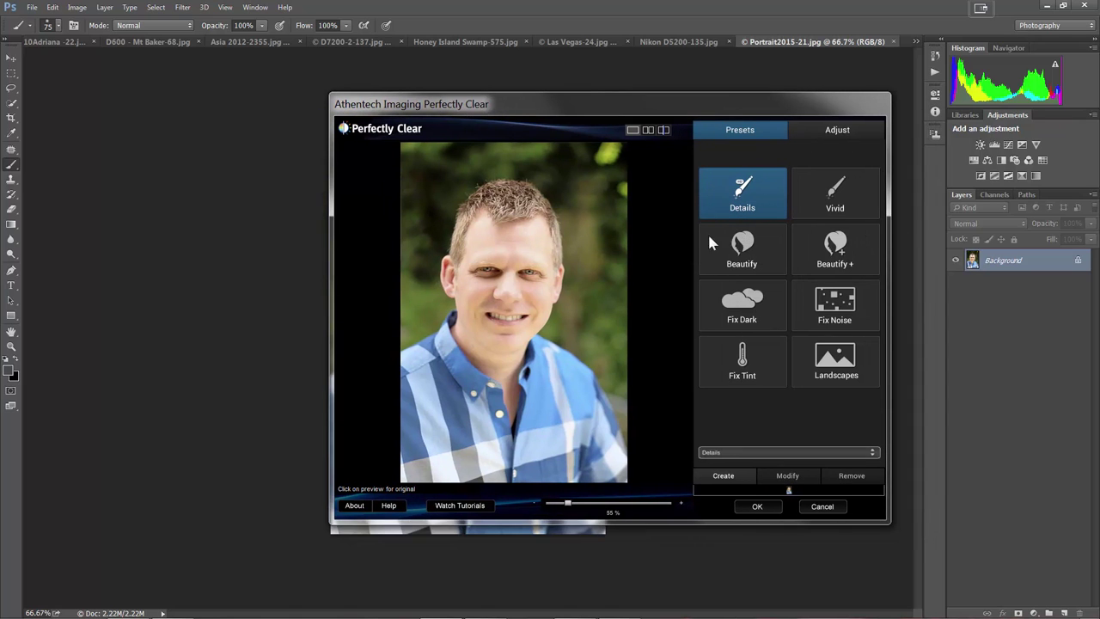
{"action": "left_click", "coordinate": [488, 262]}
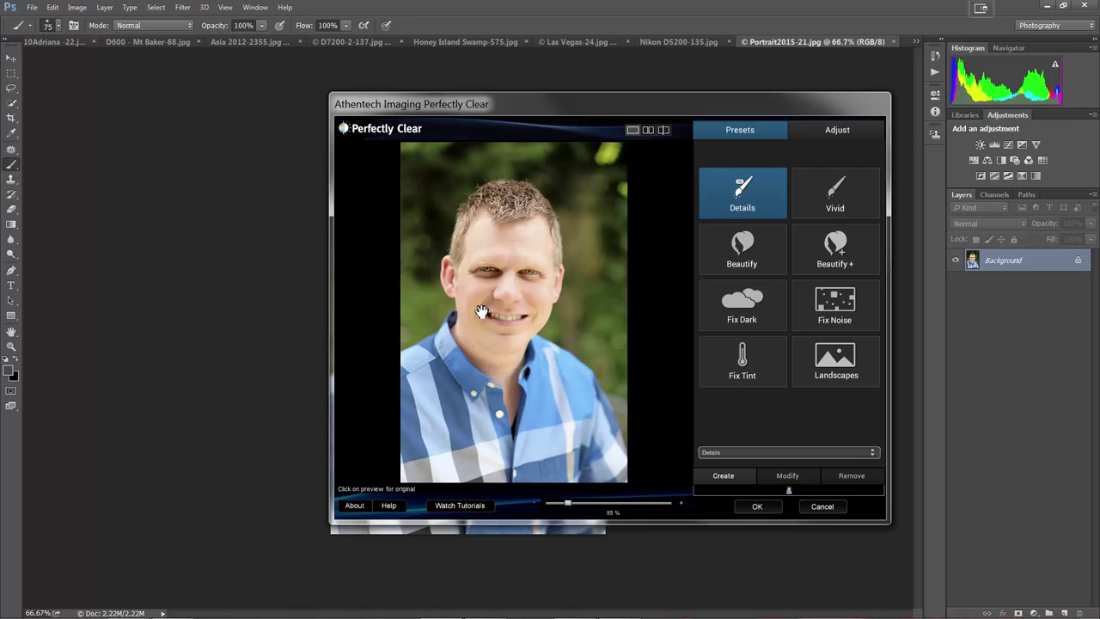
Switch the portrait from Beautify to Beautify+, comparing face, chin and forehead with the original
{"action": "left_click", "coordinate": [747, 263]}
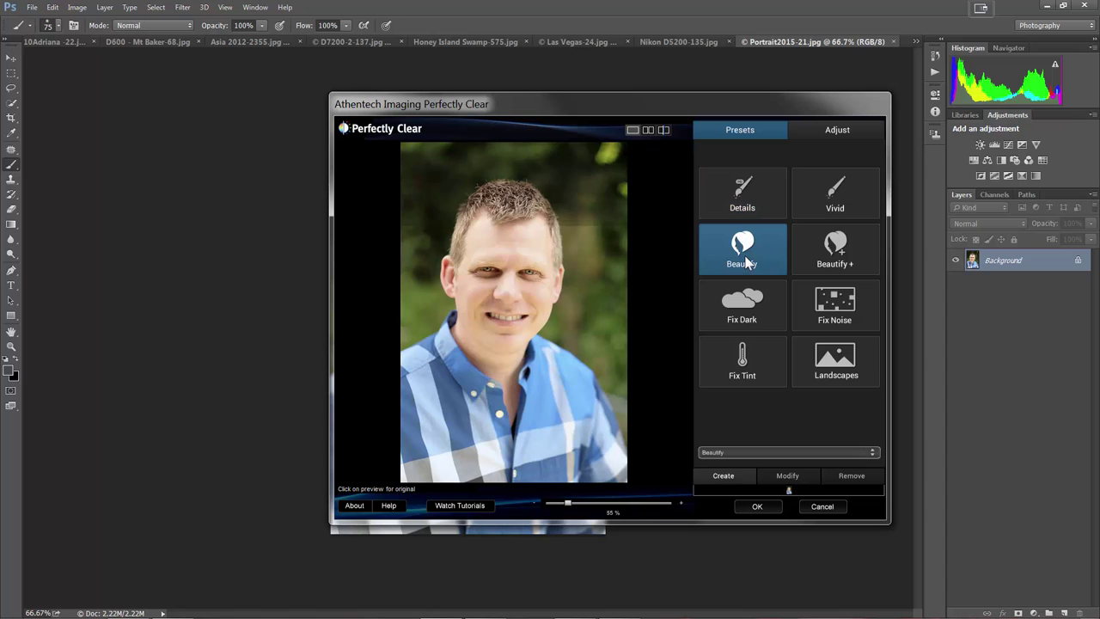
{"action": "left_click", "coordinate": [836, 262]}
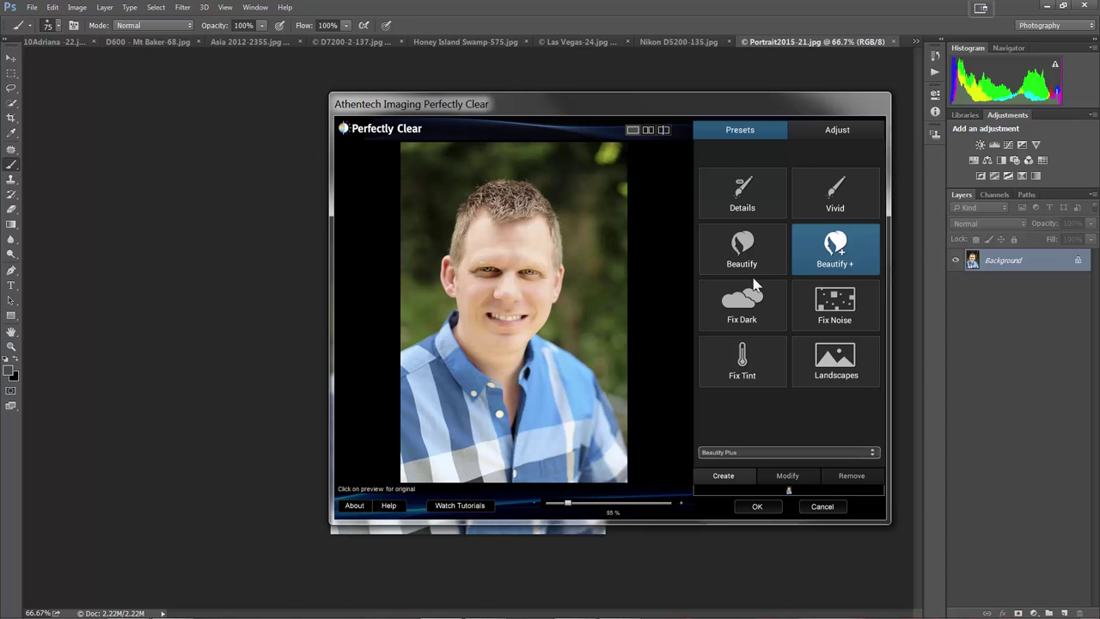
{"action": "left_click", "coordinate": [576, 331]}
{"action": "left_click", "coordinate": [577, 332]}
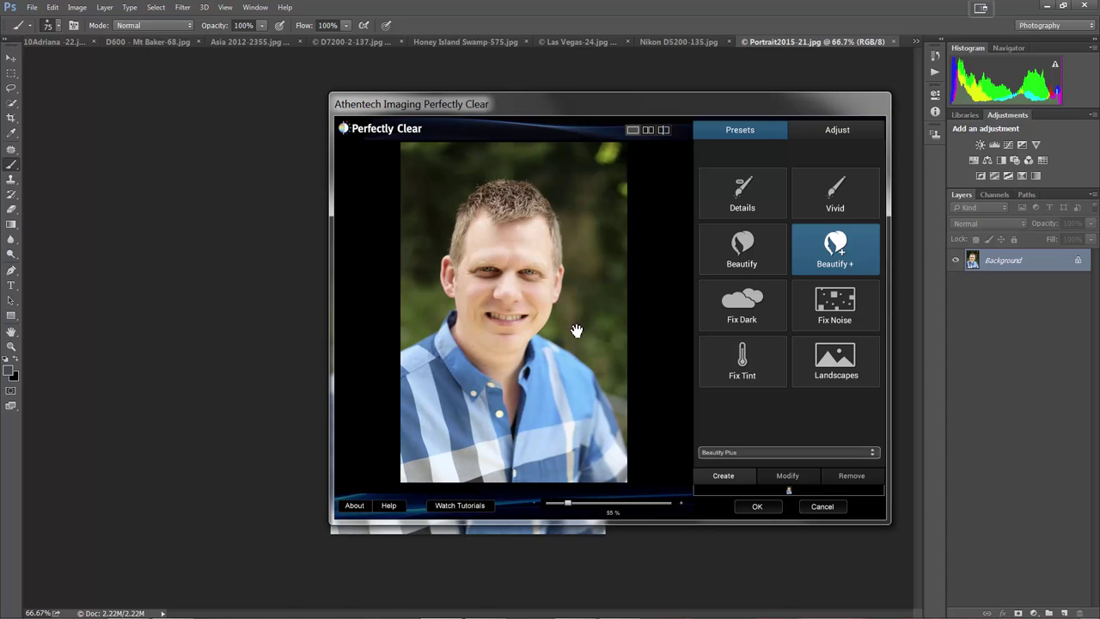
{"action": "left_click", "coordinate": [489, 281]}
{"action": "left_click", "coordinate": [489, 290]}
{"action": "left_click", "coordinate": [503, 335]}
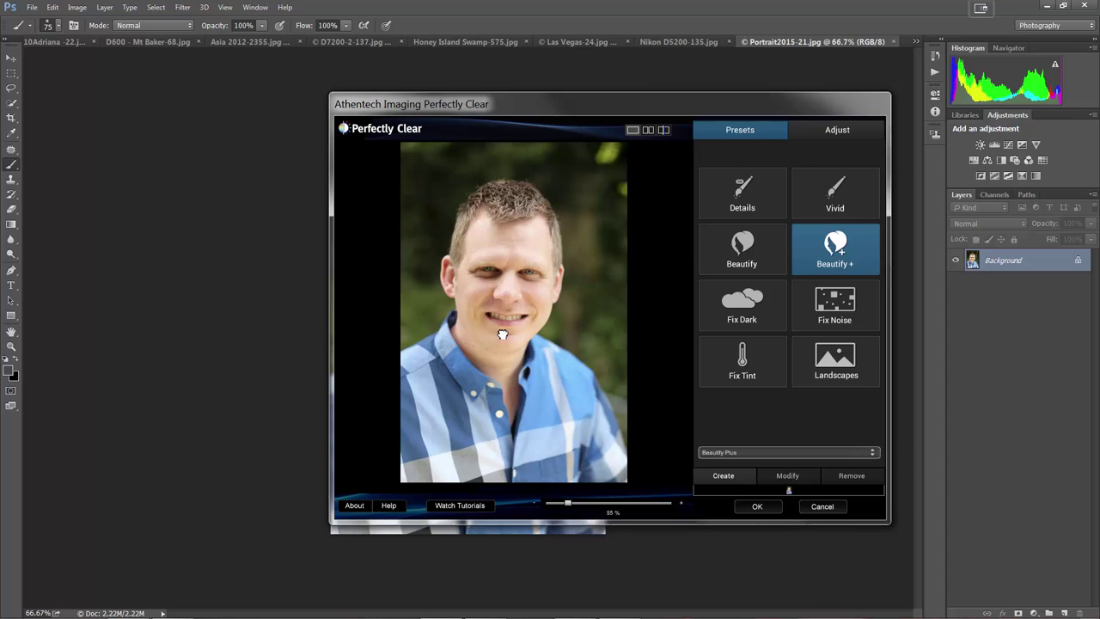
{"action": "left_click", "coordinate": [534, 228]}
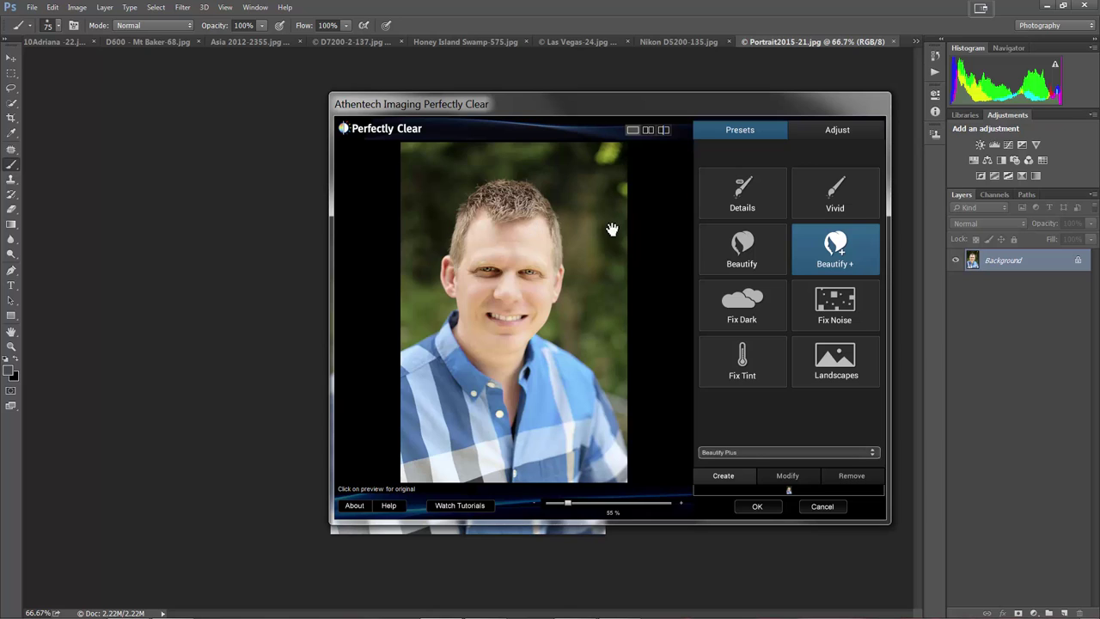
{"action": "left_click", "coordinate": [846, 131]}
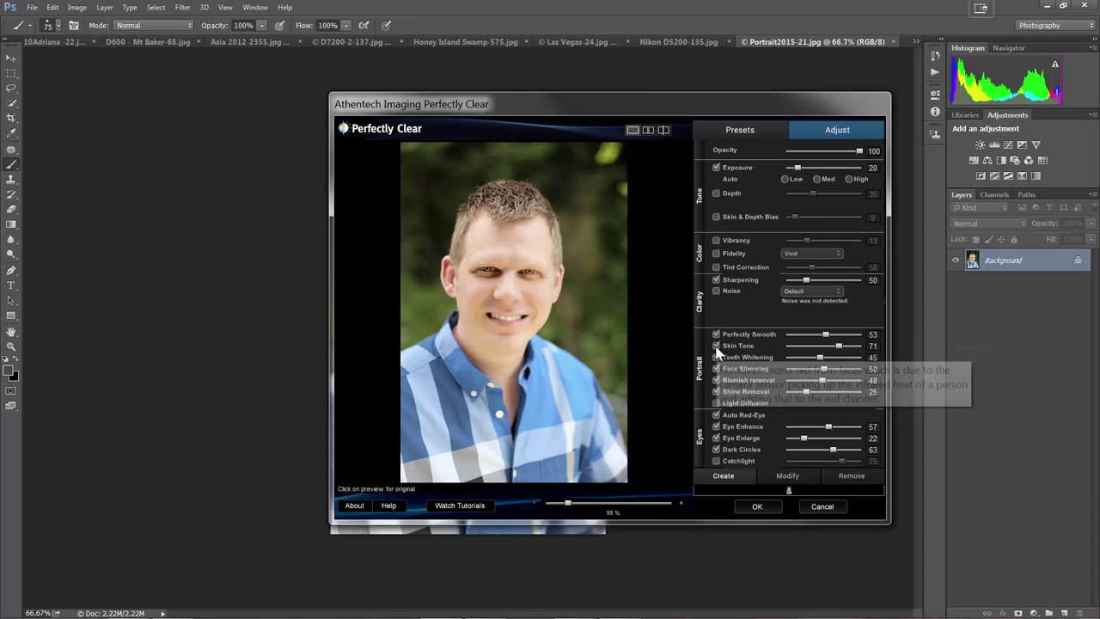
Compare Skin Tone and Teeth Whitening on and off, then lower Teeth Whitening to 24
{"action": "left_click", "coordinate": [716, 346]}
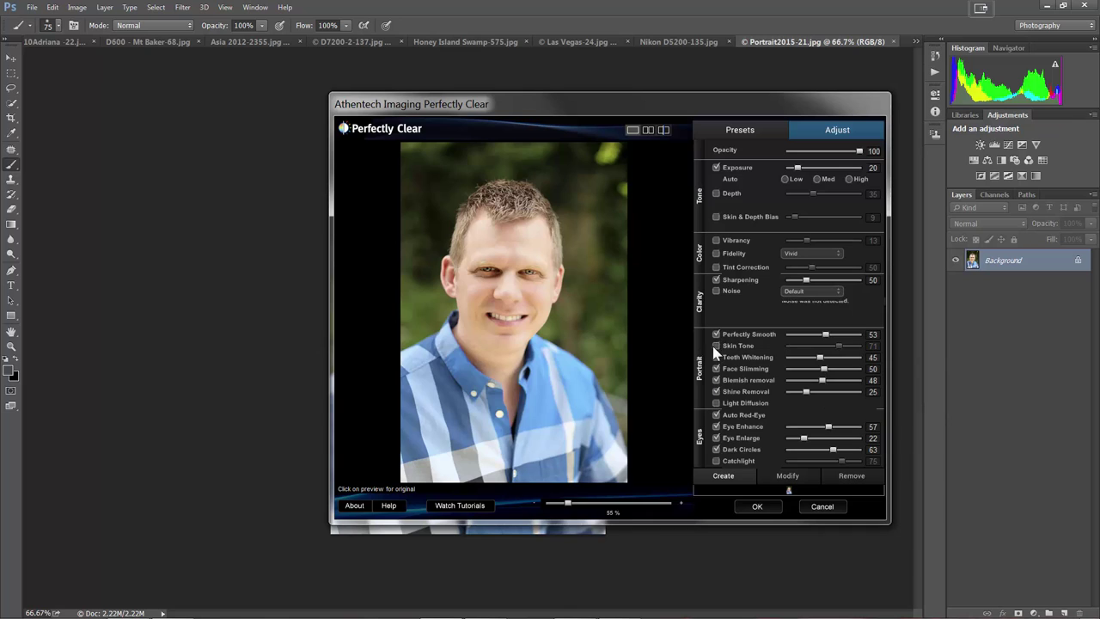
{"action": "left_click", "coordinate": [716, 345]}
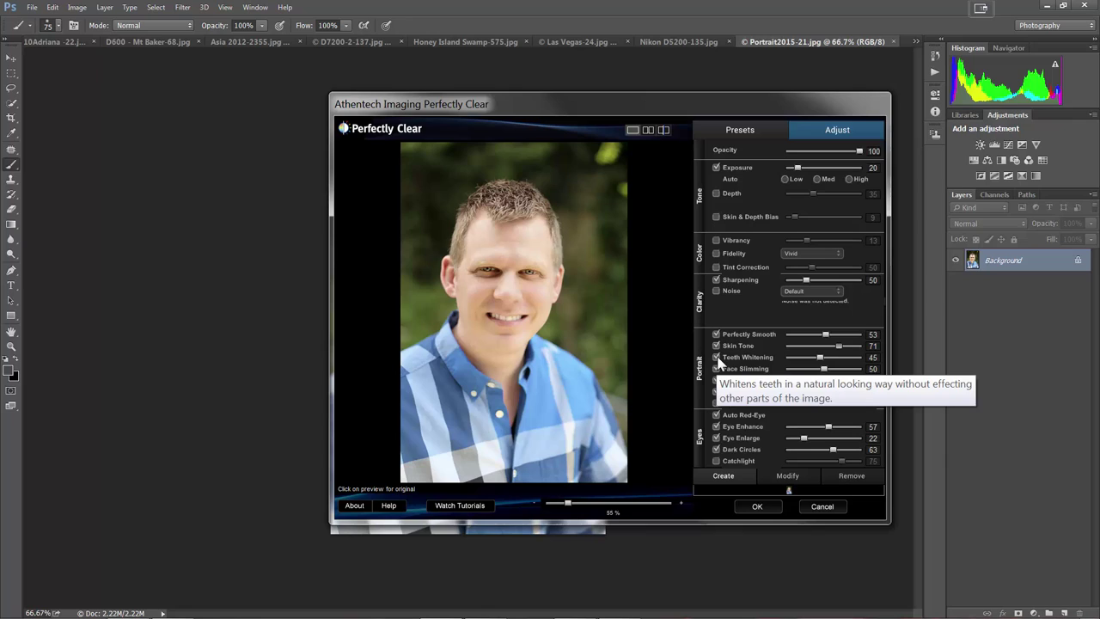
{"action": "left_click", "coordinate": [717, 357]}
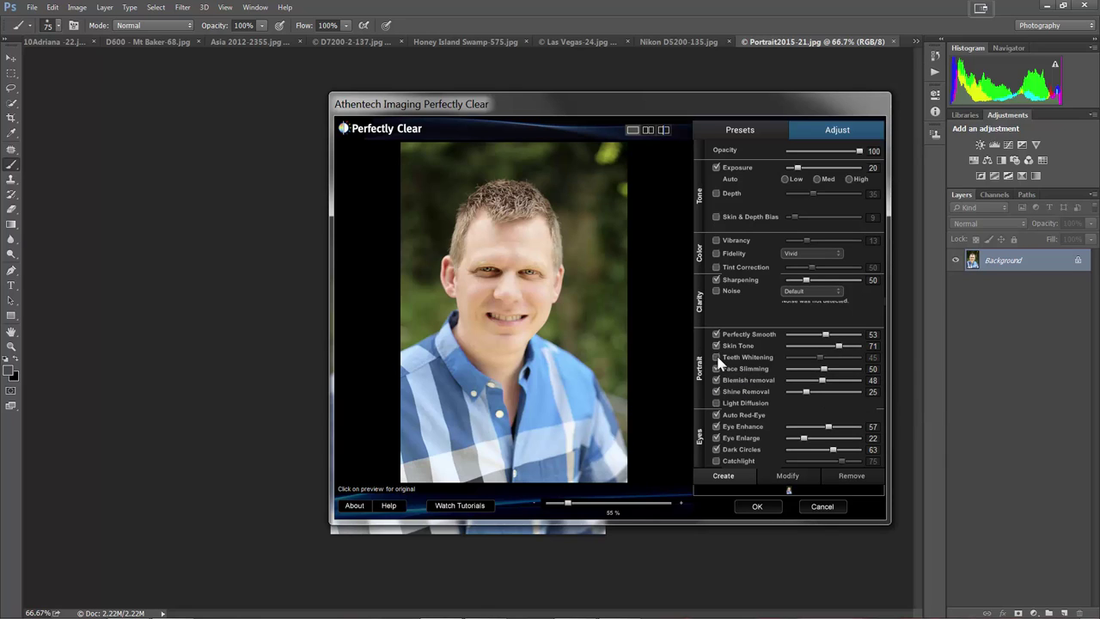
{"action": "left_click", "coordinate": [717, 357]}
{"action": "left_click_drag", "start_coordinate": [821, 365], "coordinate": [805, 366]}
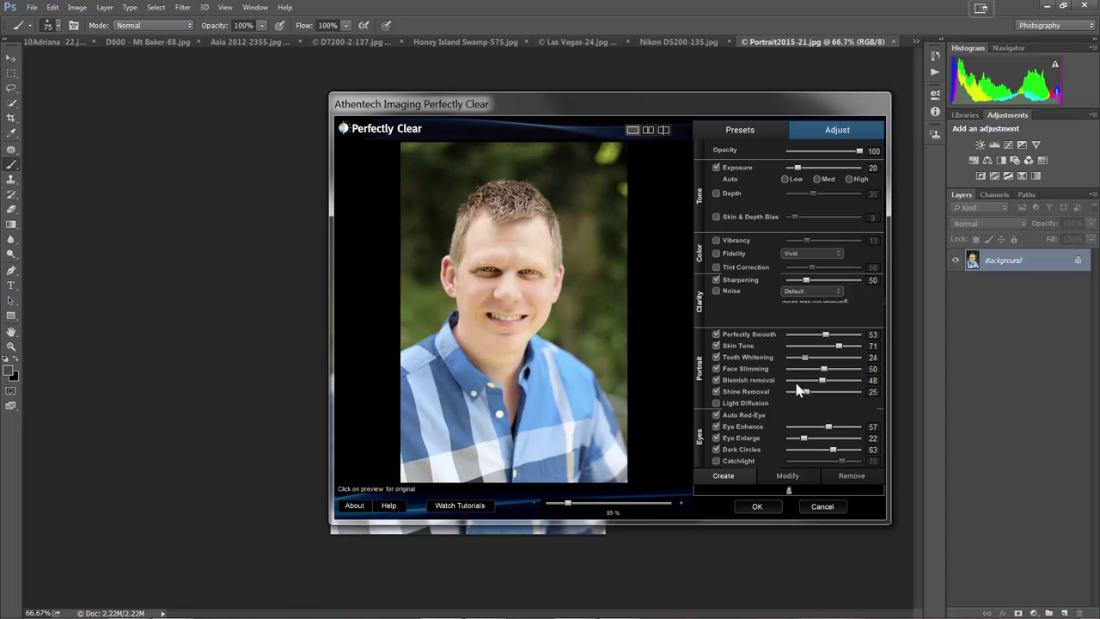
Lower Face Slimming to 45 after comparing it, and check Shine Removal on and off
{"action": "left_click", "coordinate": [751, 373]}
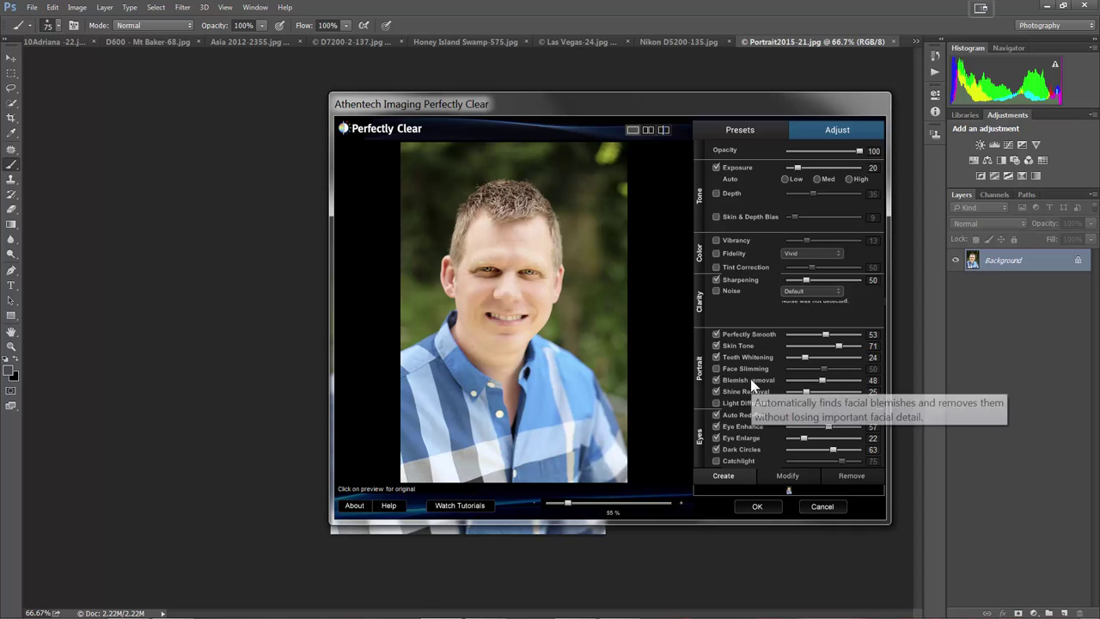
{"action": "left_click", "coordinate": [741, 374]}
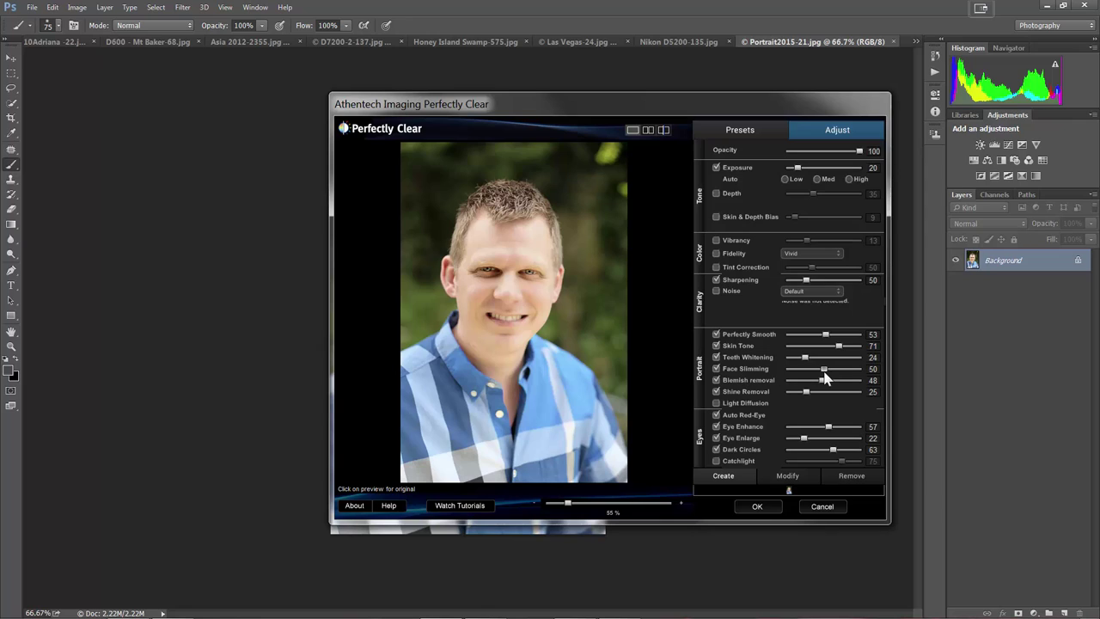
{"action": "mouse_move", "coordinate": [824, 374]}
{"action": "left_mouse_down"}
{"action": "mouse_move", "coordinate": [788, 374]}
{"action": "mouse_move", "coordinate": [886, 379]}
{"action": "mouse_move", "coordinate": [822, 375]}
{"action": "left_mouse_up"}
{"action": "left_click", "coordinate": [741, 394]}
{"action": "left_click", "coordinate": [737, 394]}
Compare Eye Enhance and Eye Enlarge effects, then switch Eye Enlarge off
{"action": "left_click", "coordinate": [716, 427]}
{"action": "left_click", "coordinate": [716, 428]}
{"action": "left_click", "coordinate": [717, 438]}
{"action": "left_click", "coordinate": [717, 438]}
{"action": "left_click", "coordinate": [529, 280]}
{"action": "left_click", "coordinate": [717, 439]}
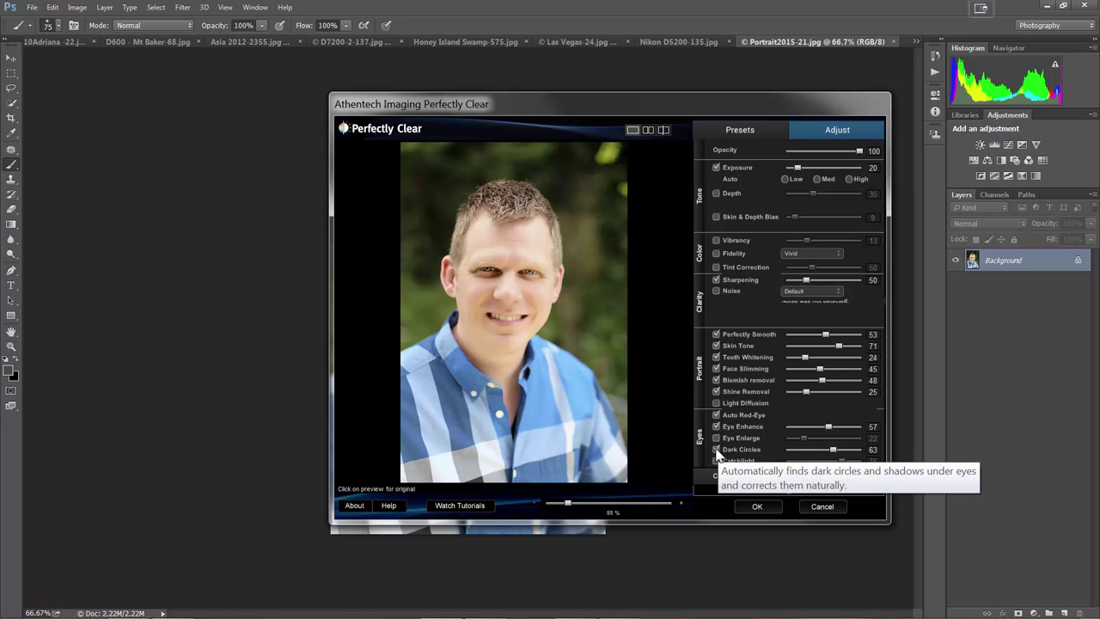
Keep Dark Circles on after comparing it and raise its strength to 71
{"action": "left_click", "coordinate": [717, 450]}
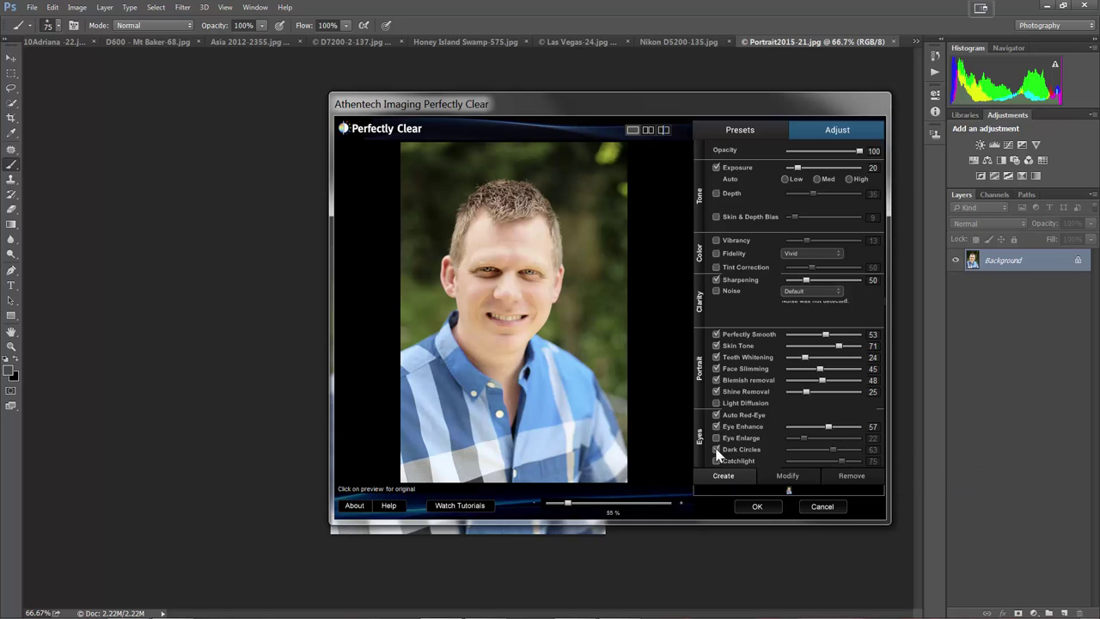
{"action": "left_click", "coordinate": [717, 450]}
{"action": "left_click", "coordinate": [717, 450]}
{"action": "left_click", "coordinate": [717, 450]}
{"action": "mouse_move", "coordinate": [833, 450]}
{"action": "left_mouse_down"}
{"action": "mouse_move", "coordinate": [869, 457]}
{"action": "mouse_move", "coordinate": [805, 453]}
{"action": "mouse_move", "coordinate": [839, 454]}
{"action": "left_mouse_up"}
Compare the customized portrait with the original and apply the Perfectly Clear settings
{"action": "left_click", "coordinate": [536, 240]}
{"action": "left_click", "coordinate": [537, 239]}
{"action": "left_click", "coordinate": [537, 241]}
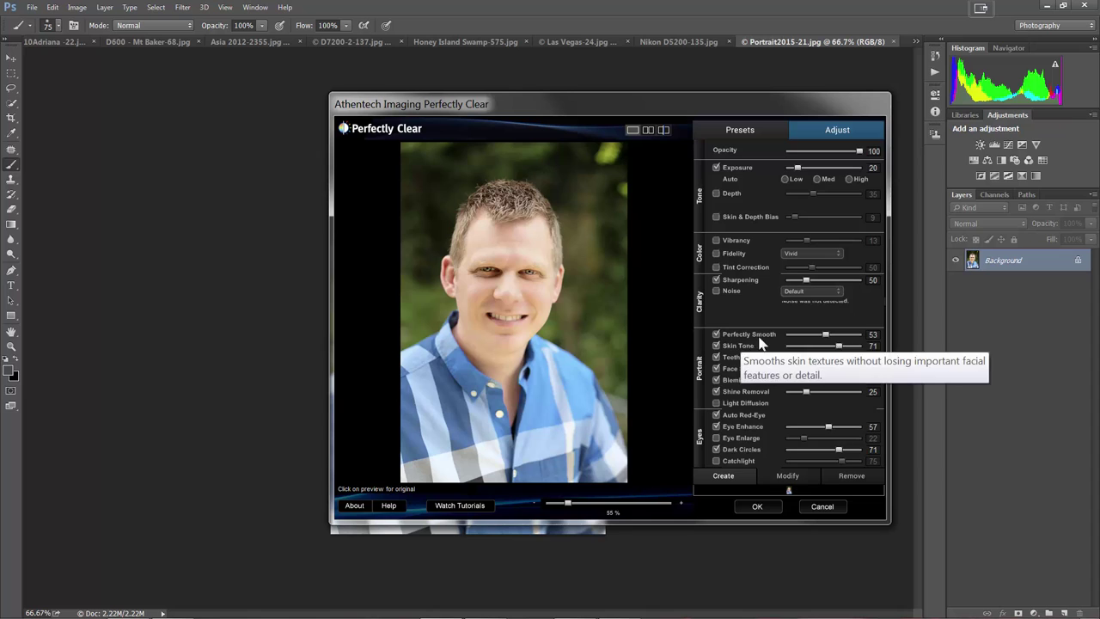
{"action": "left_click", "coordinate": [757, 507]}
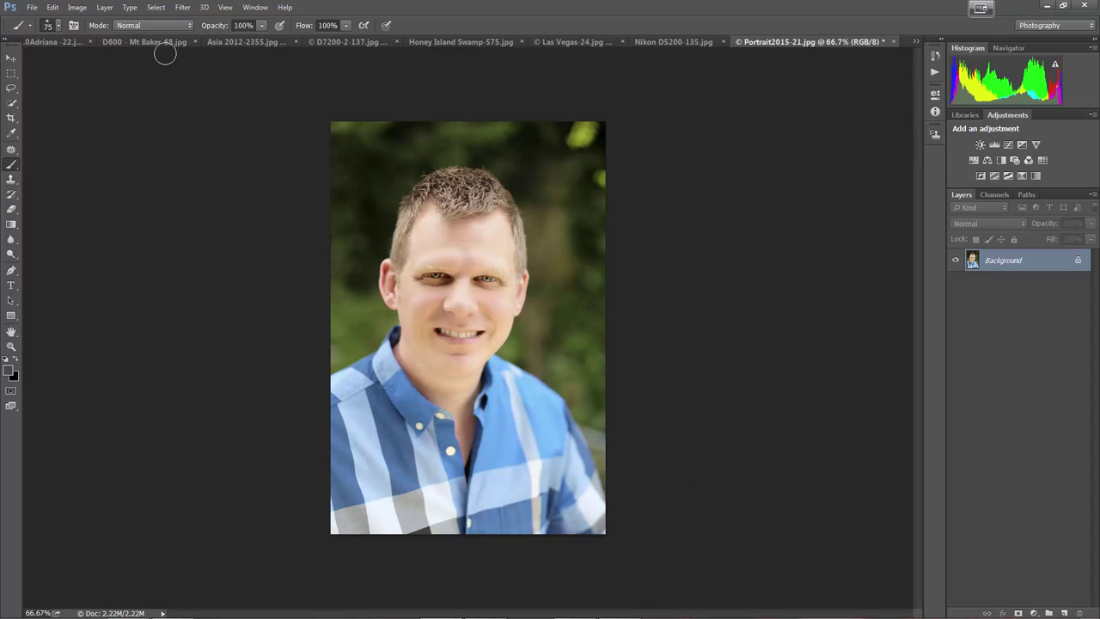
Fade the Perfectly Clear V2 effect on the portrait to about 76% opacity via Edit > Fade
{"action": "left_click", "coordinate": [53, 7]}
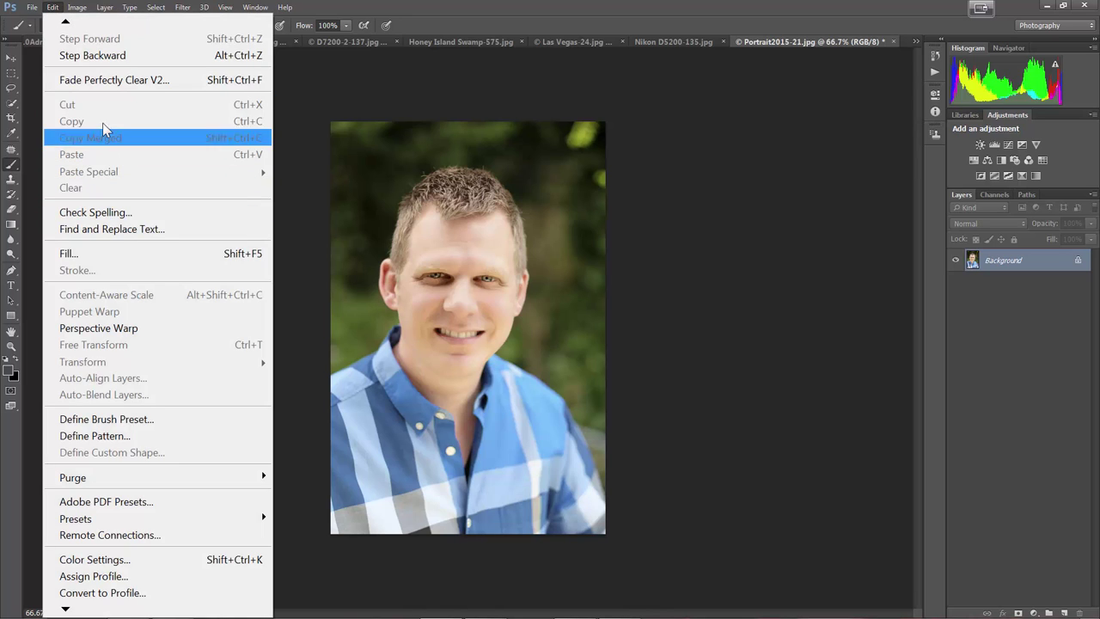
{"action": "left_click", "coordinate": [106, 80]}
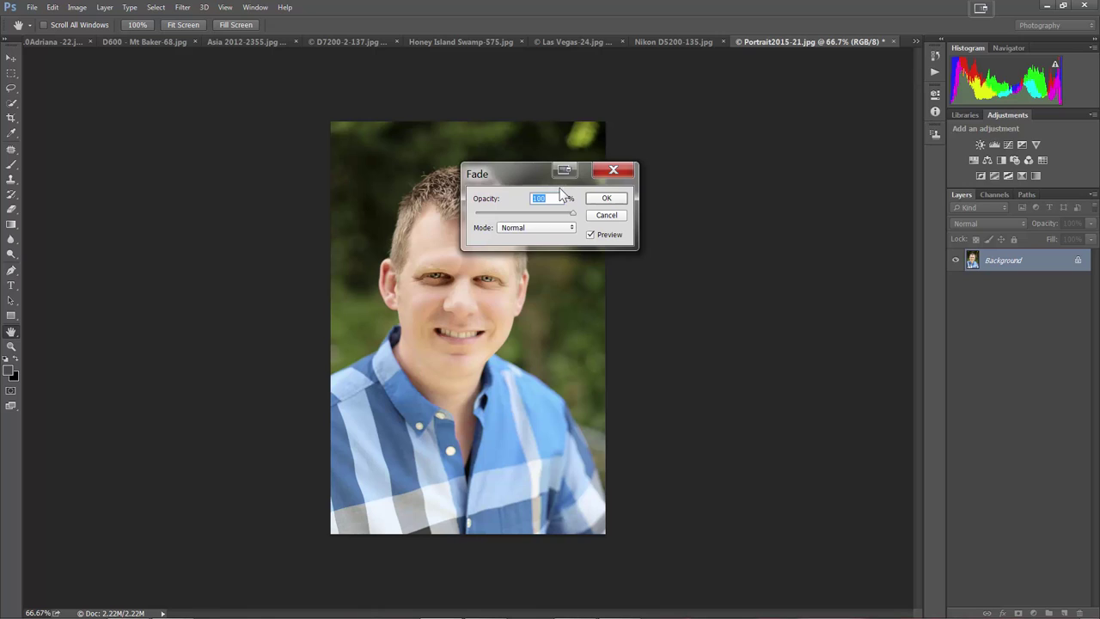
{"action": "left_click_drag", "start_coordinate": [504, 178], "coordinate": [611, 185]}
{"action": "left_click", "coordinate": [680, 221]}
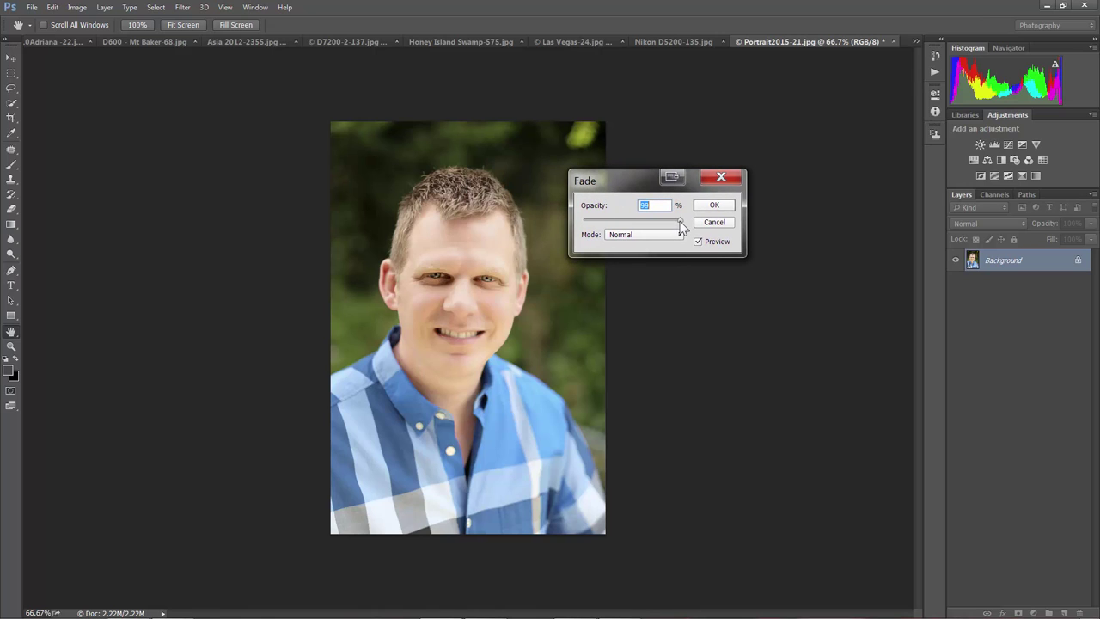
{"action": "left_click_drag", "start_coordinate": [662, 225], "coordinate": [658, 224]}
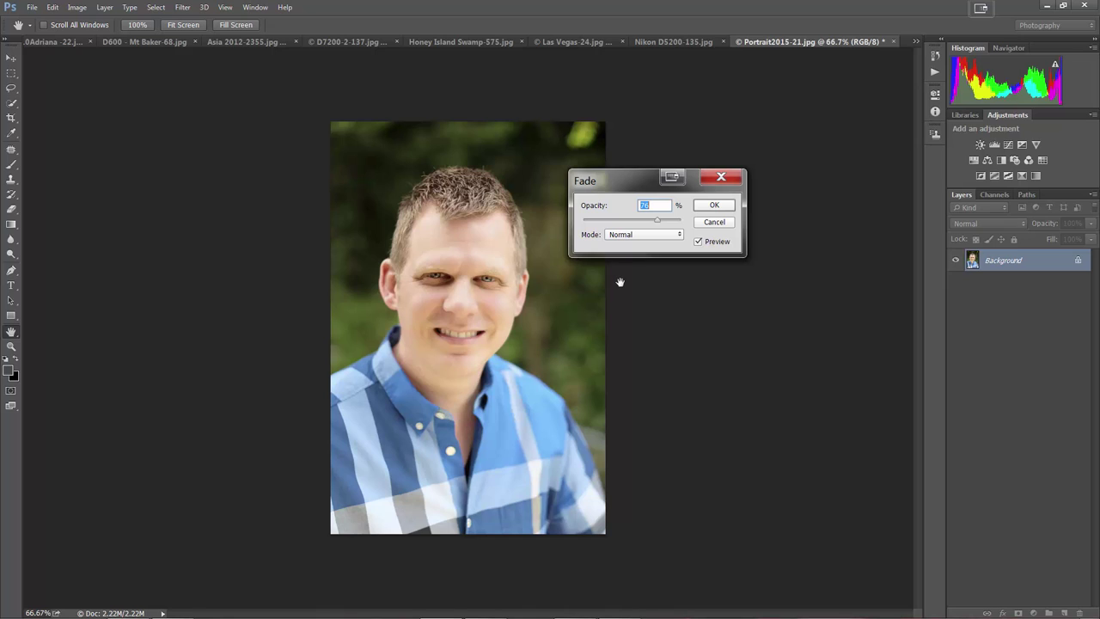
{"action": "left_click", "coordinate": [722, 206]}
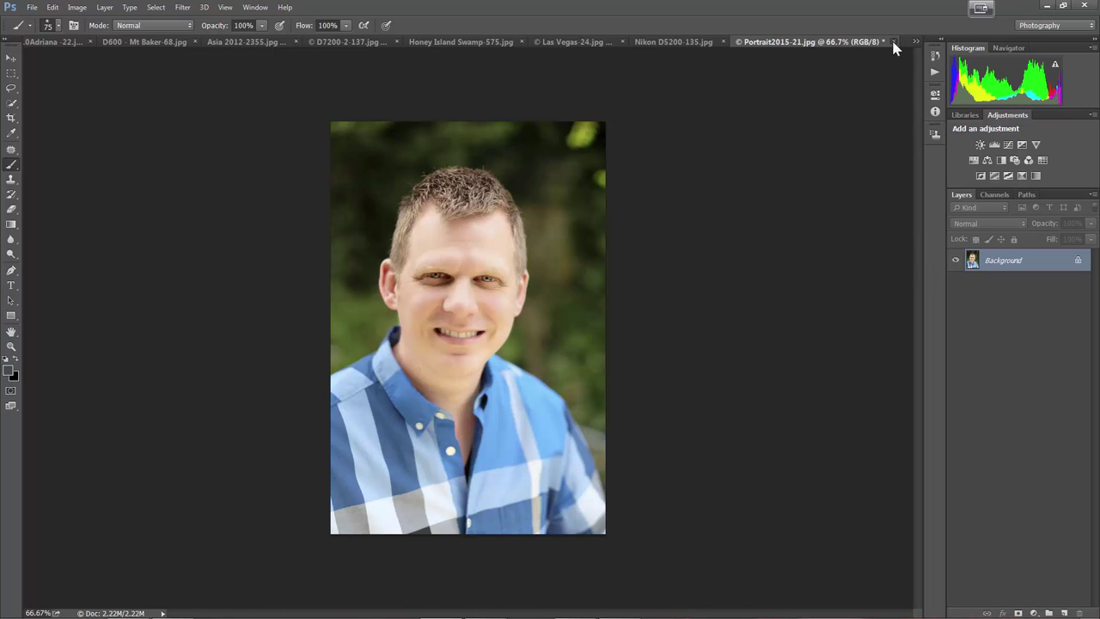
Close the portrait unsaved, switch to Nikon D5200-135.jpg, and duplicate its Background as Layer 1
{"action": "left_click", "coordinate": [894, 41]}
{"action": "left_click", "coordinate": [564, 228]}
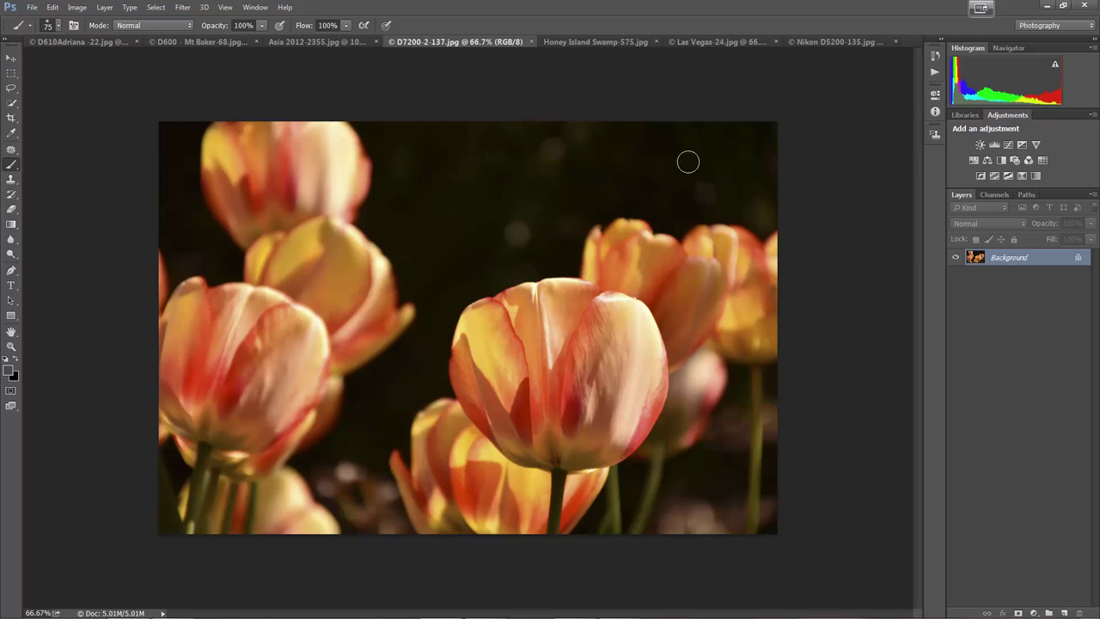
{"action": "left_click", "coordinate": [823, 42]}
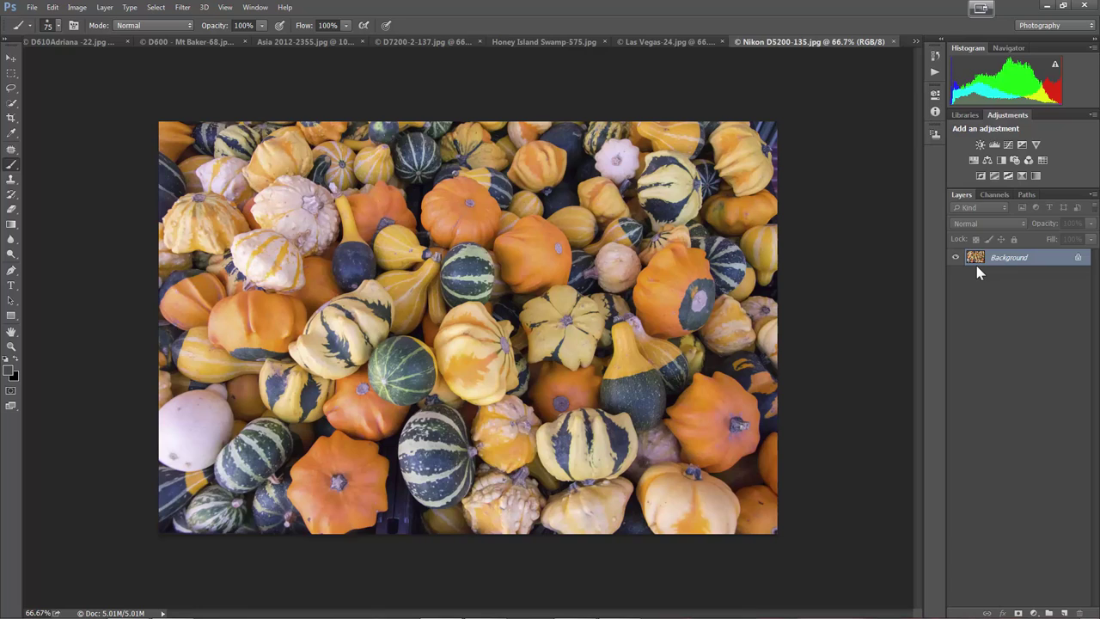
{"action": "key", "text": "ctrl+j"}
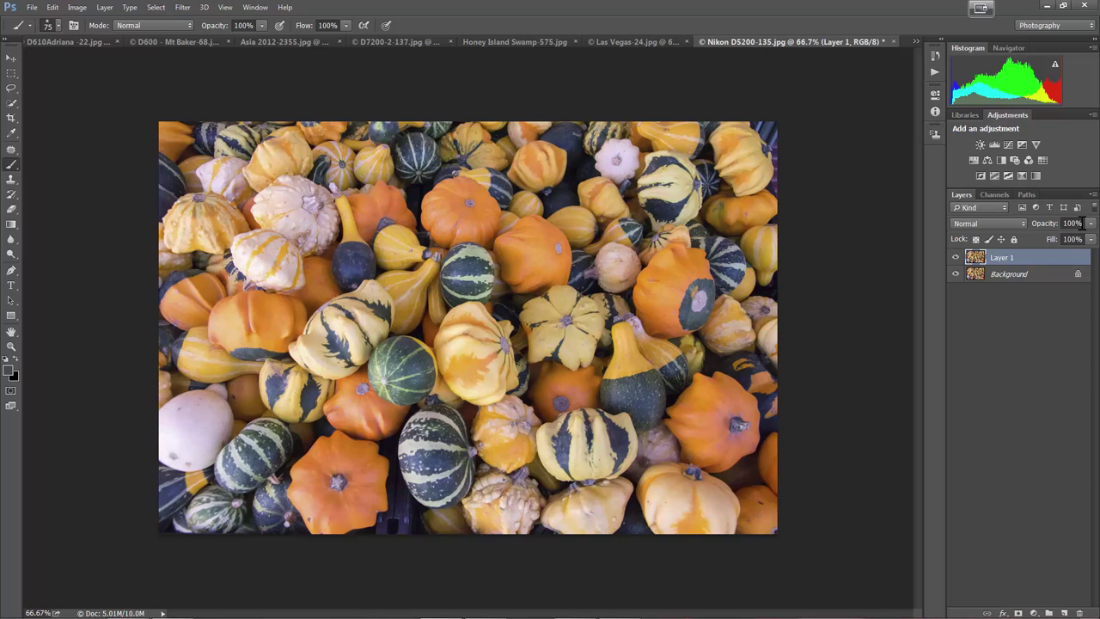
Launch Perfectly Clear V2 on the gourds photo's Layer 1
{"action": "left_click", "coordinate": [182, 8]}
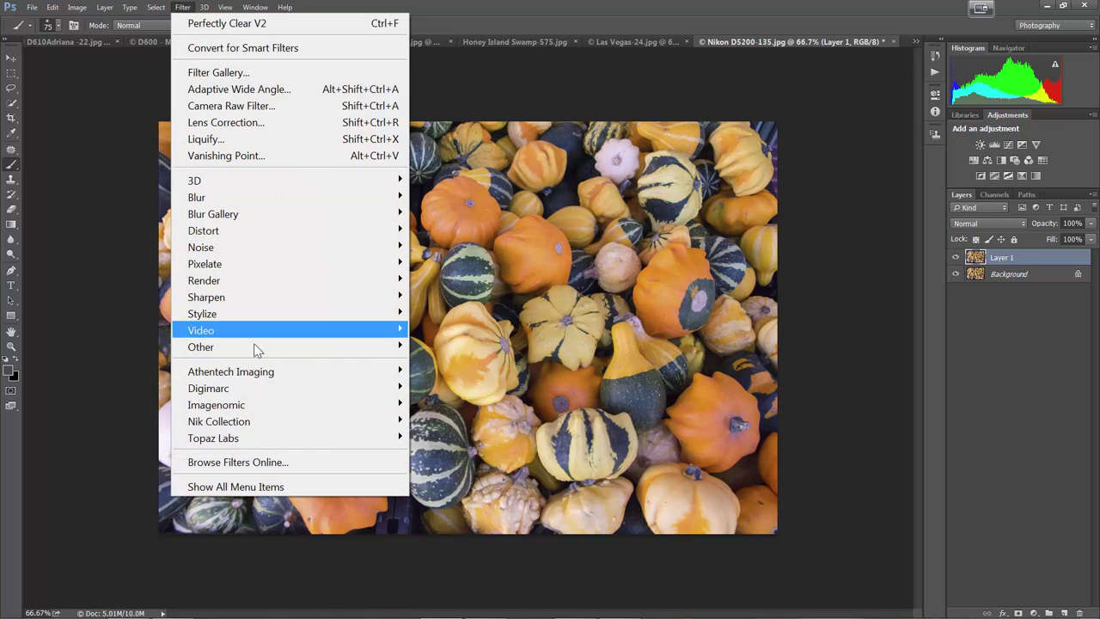
{"action": "mouse_move", "coordinate": [253, 372]}
{"action": "left_click", "coordinate": [151, 373]}
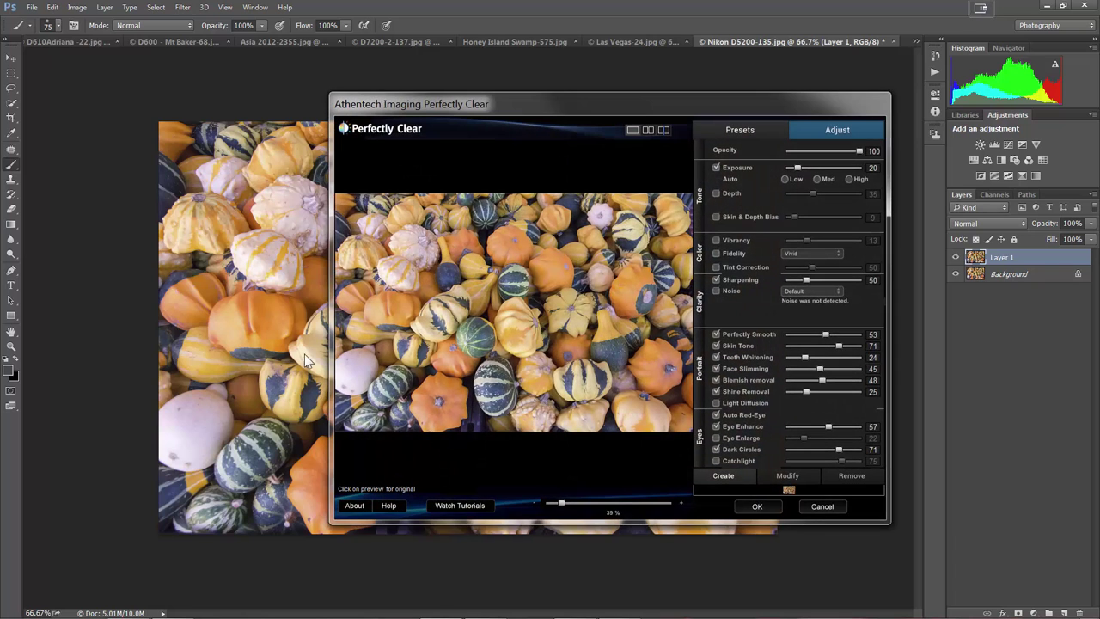
Try the Details and Vivid presets, then apply the Landscapes preset to Layer 1
{"action": "left_click", "coordinate": [741, 133]}
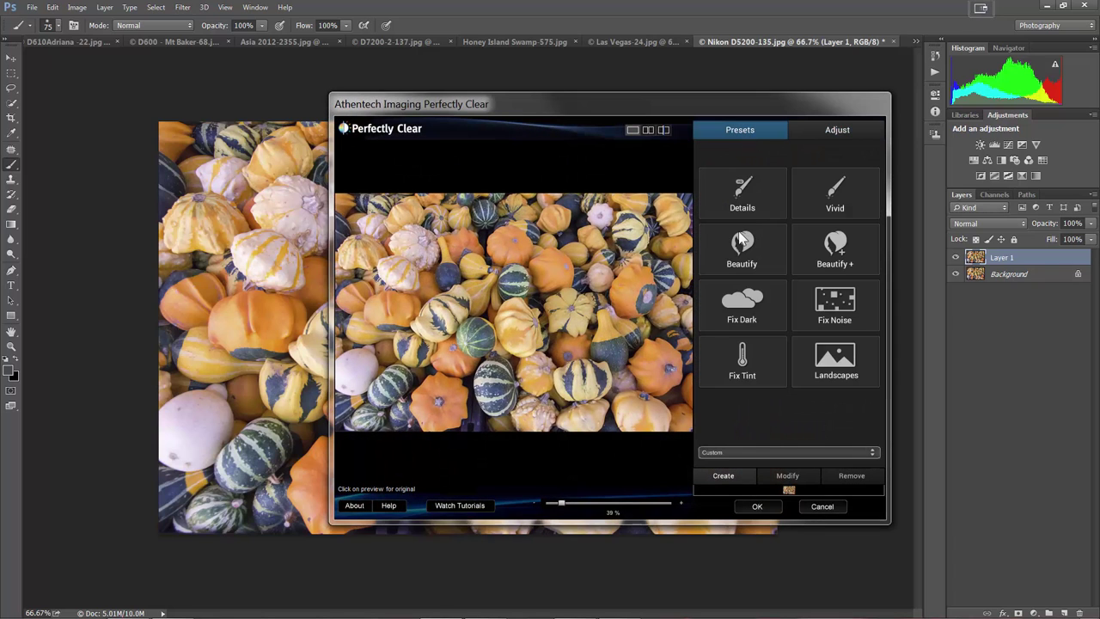
{"action": "left_click", "coordinate": [760, 196]}
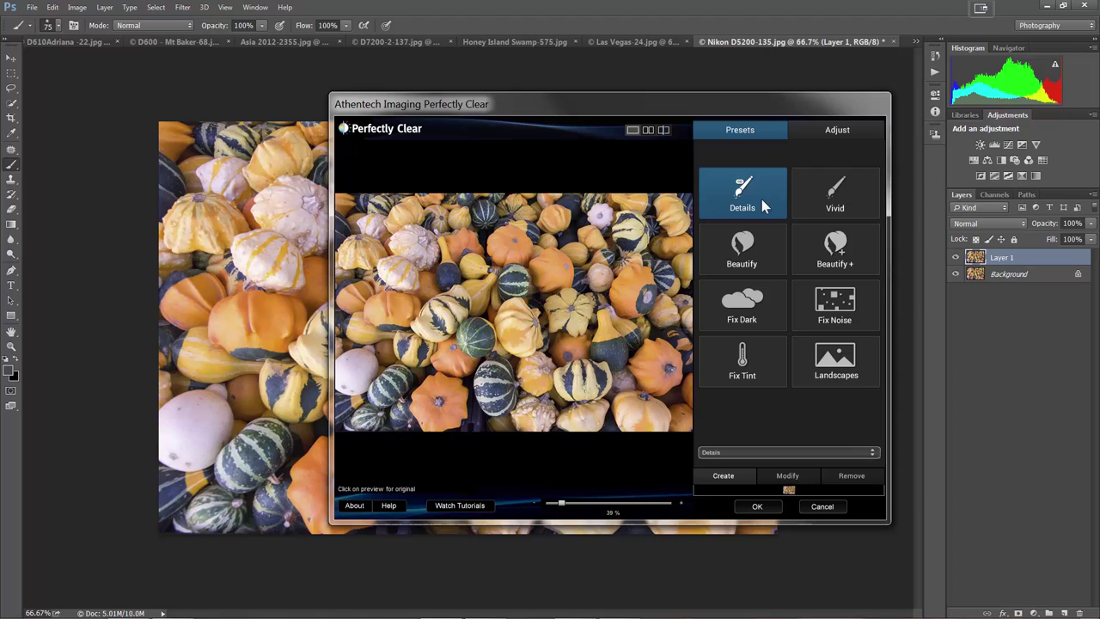
{"action": "left_click", "coordinate": [813, 197]}
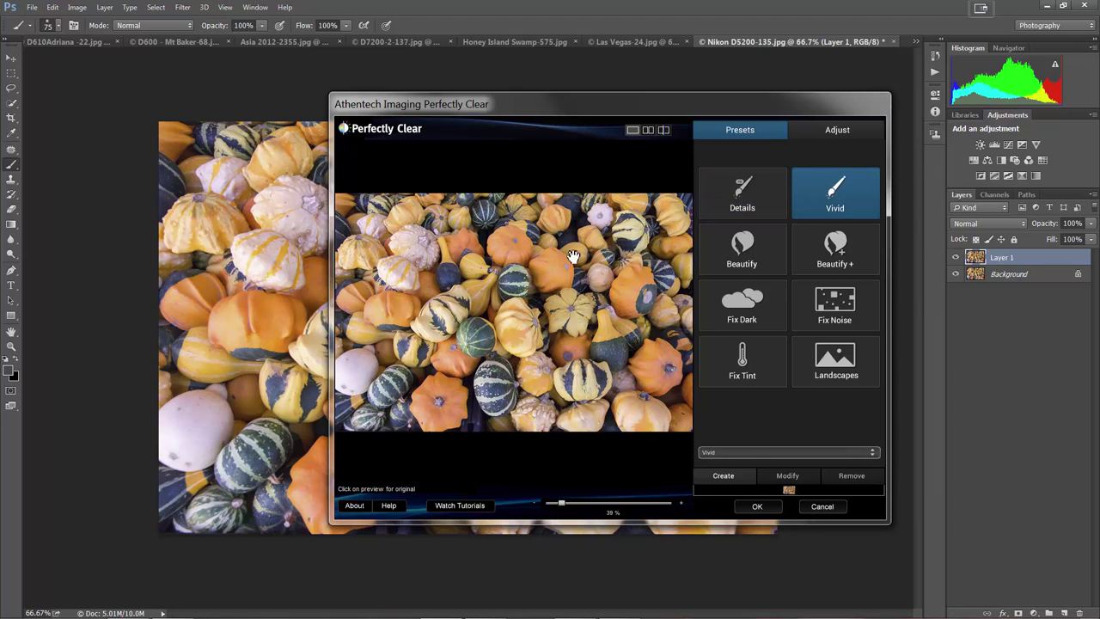
{"action": "left_click", "coordinate": [823, 379]}
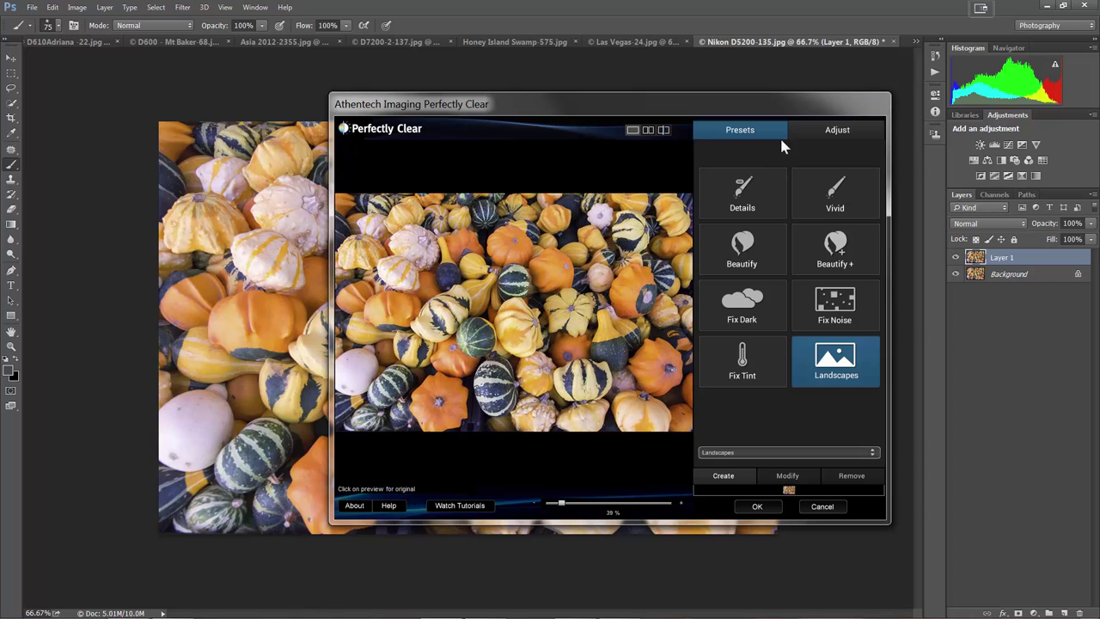
{"action": "left_click", "coordinate": [821, 133]}
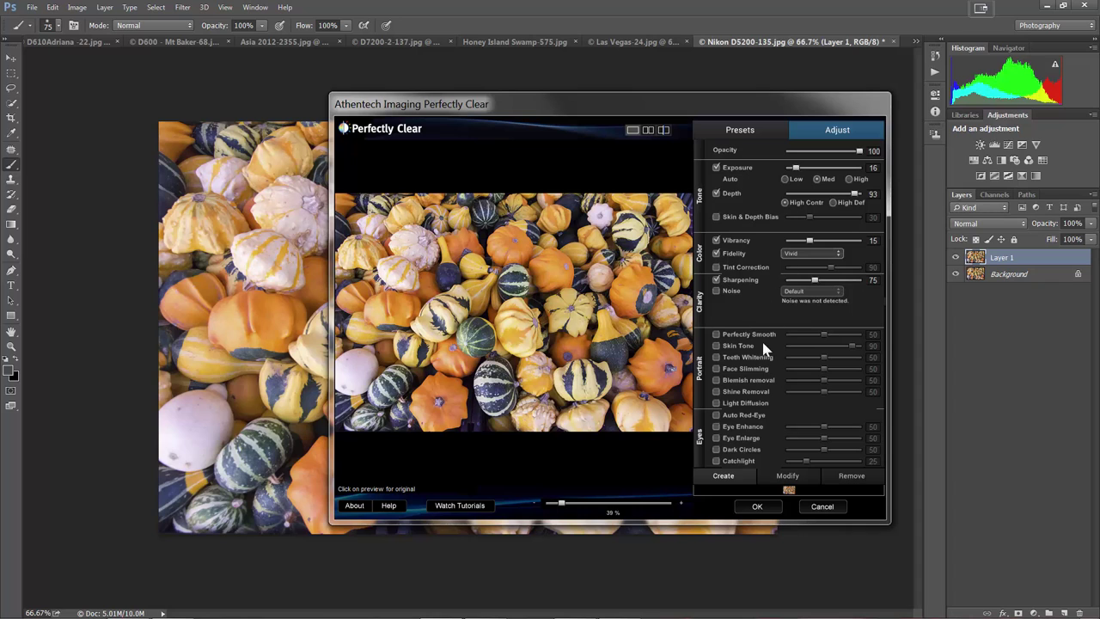
{"action": "left_click", "coordinate": [768, 507]}
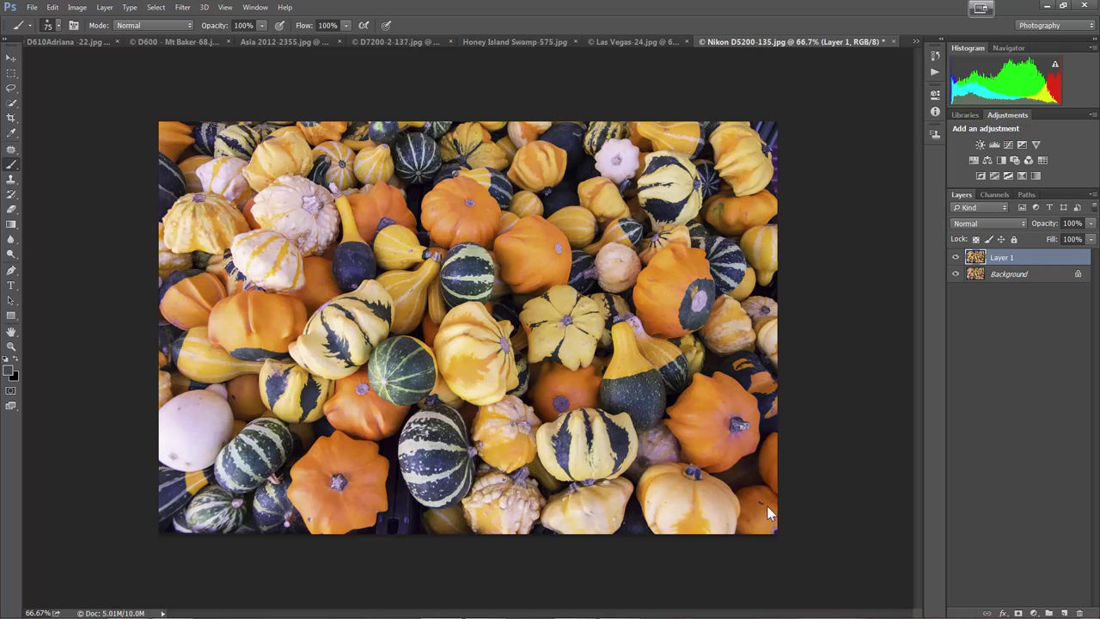
Compare Layer 1 with the original, set its opacity to 72%, then close the gourds photo unsaved
{"action": "left_click", "coordinate": [956, 259]}
{"action": "left_click", "coordinate": [956, 258]}
{"action": "left_click", "coordinate": [1091, 223]}
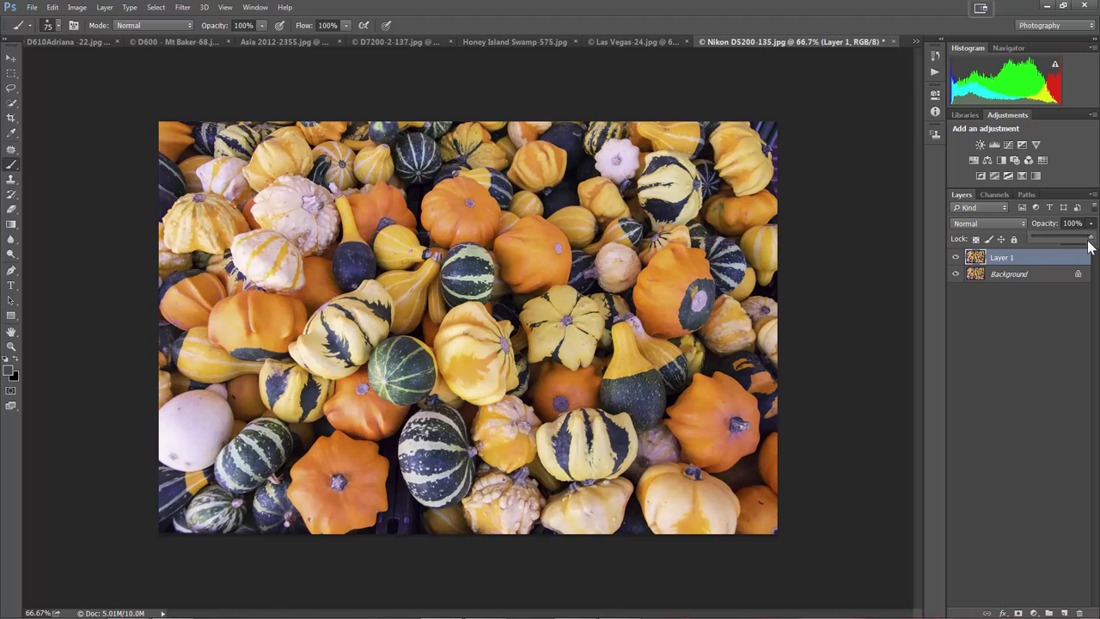
{"action": "mouse_move", "coordinate": [1089, 241]}
{"action": "left_mouse_down"}
{"action": "mouse_move", "coordinate": [1065, 256]}
{"action": "mouse_move", "coordinate": [1066, 241]}
{"action": "mouse_move", "coordinate": [1076, 245]}
{"action": "left_mouse_up"}
{"action": "left_click", "coordinate": [1034, 266]}
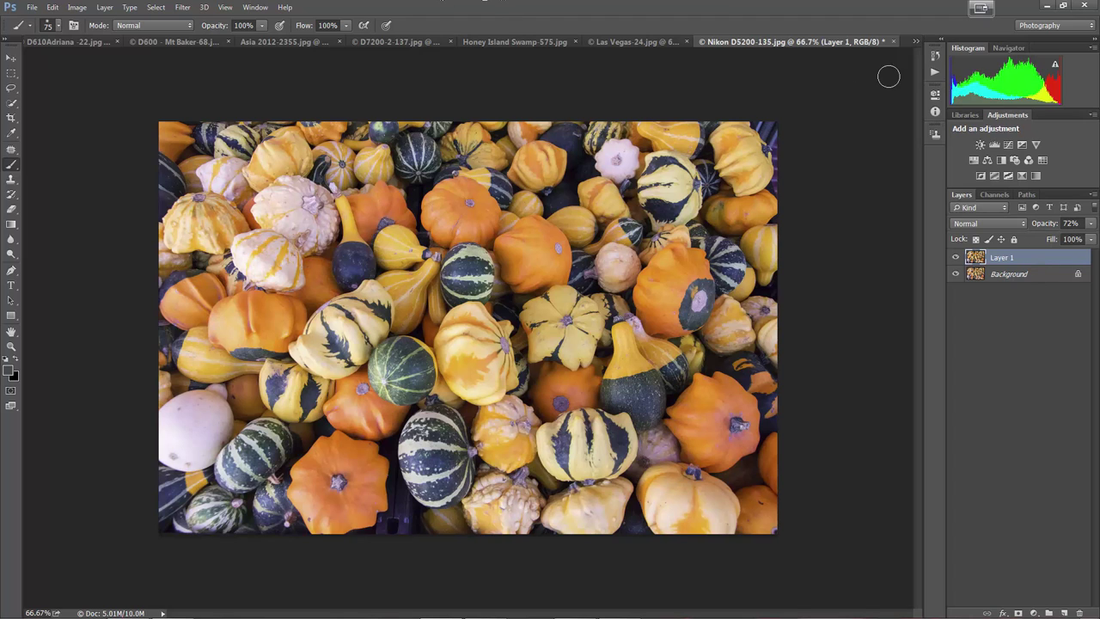
{"action": "left_click", "coordinate": [894, 41]}
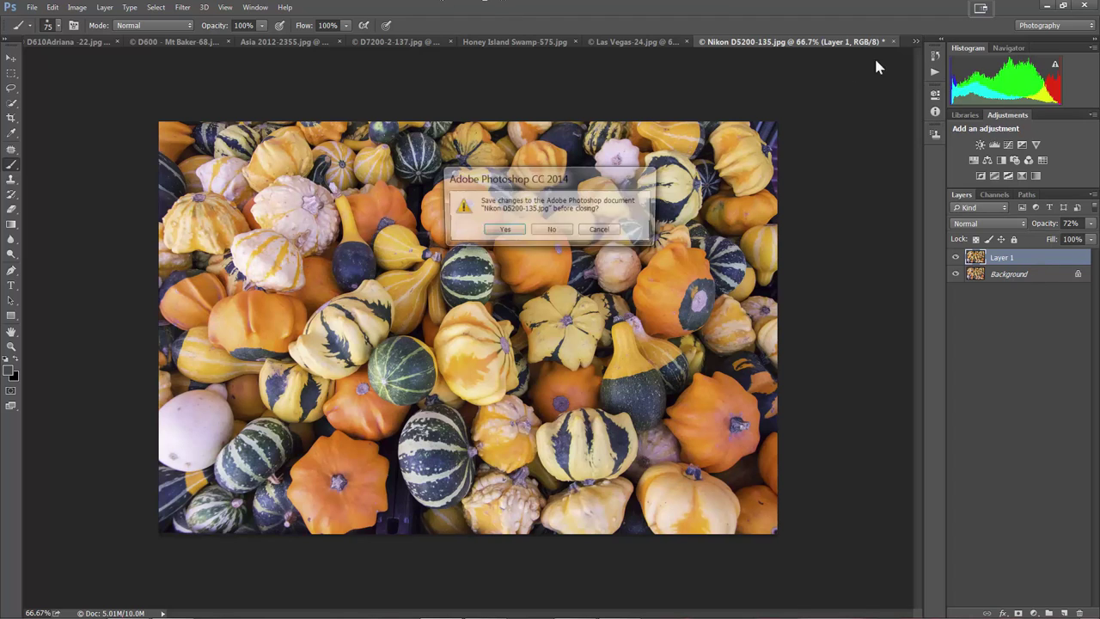
{"action": "left_click", "coordinate": [552, 230]}
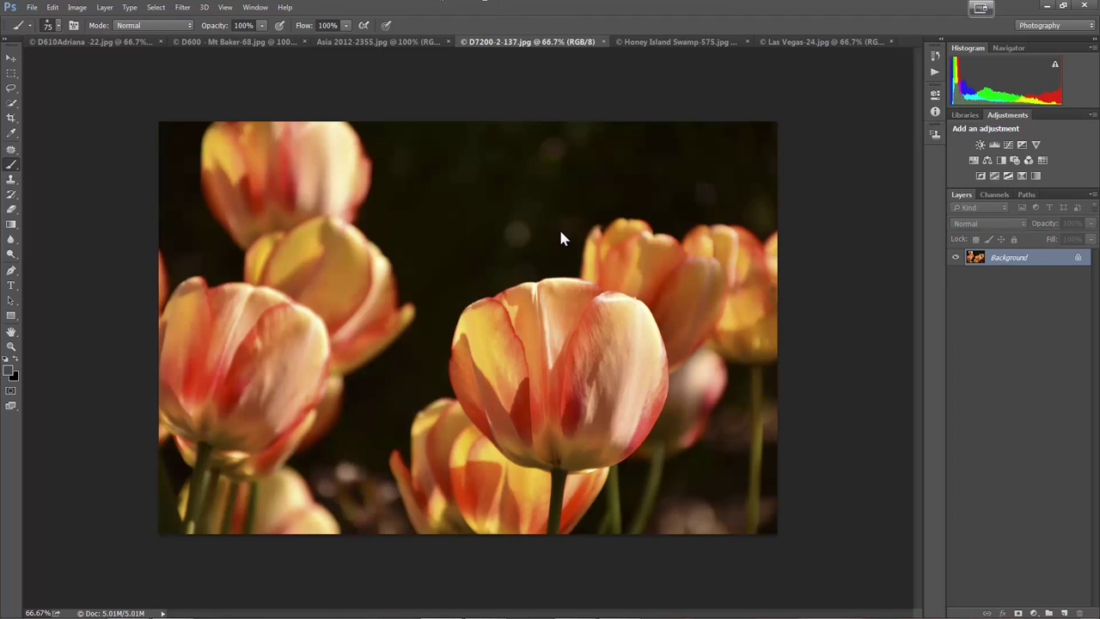
Run Perfectly Clear on the tulips and choose the Landscapes preset after trying Details and Vivid
{"action": "left_click", "coordinate": [185, 10]}
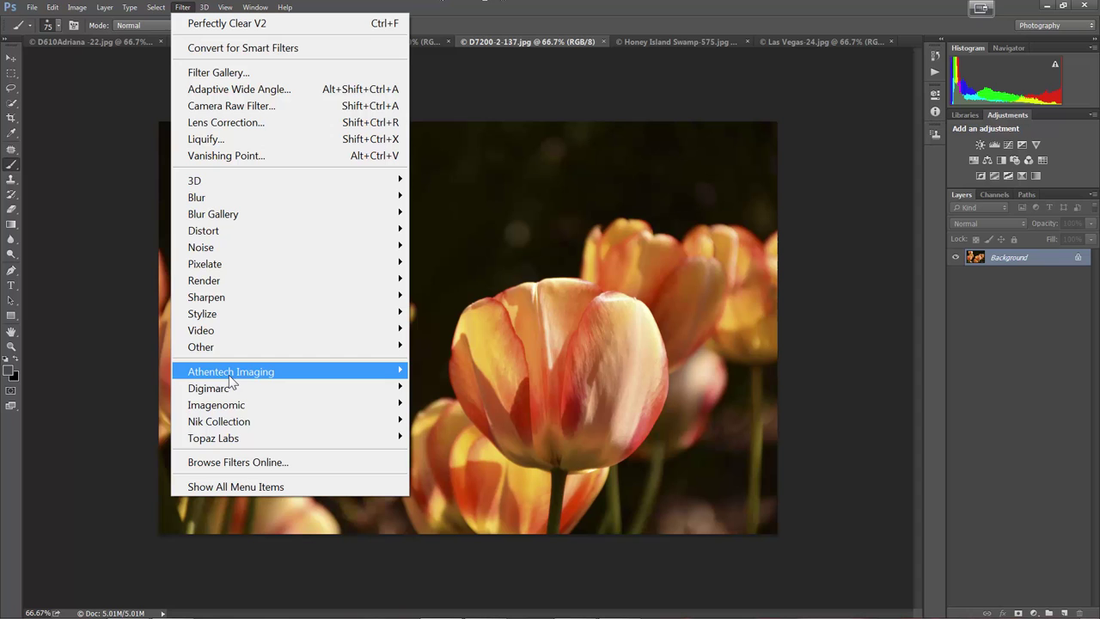
{"action": "mouse_move", "coordinate": [200, 377]}
{"action": "left_click", "coordinate": [156, 371]}
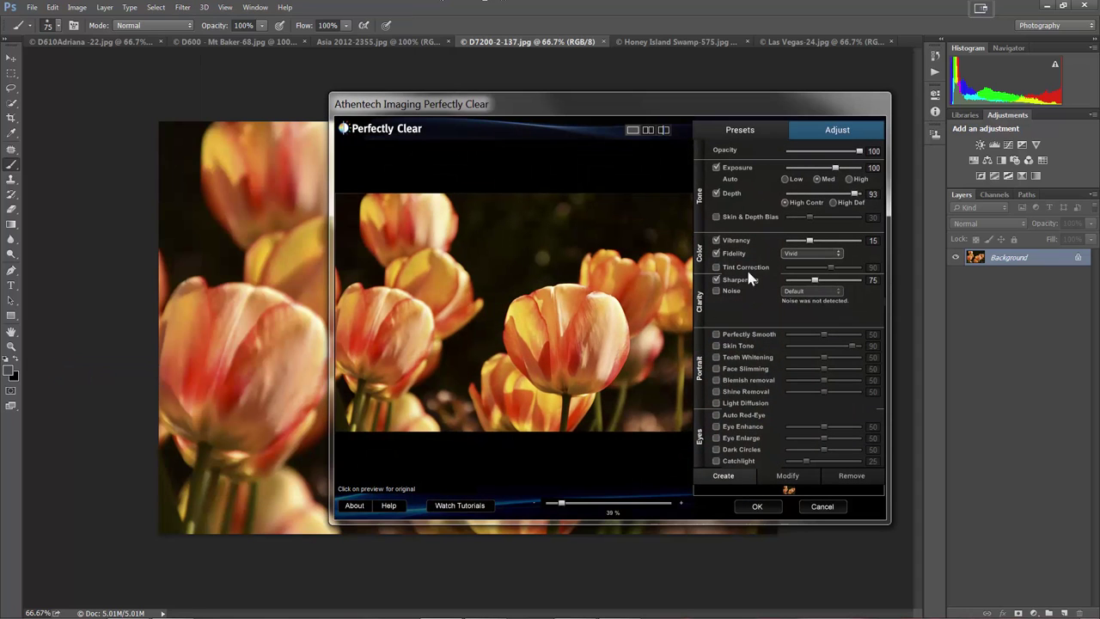
{"action": "left_click", "coordinate": [746, 135]}
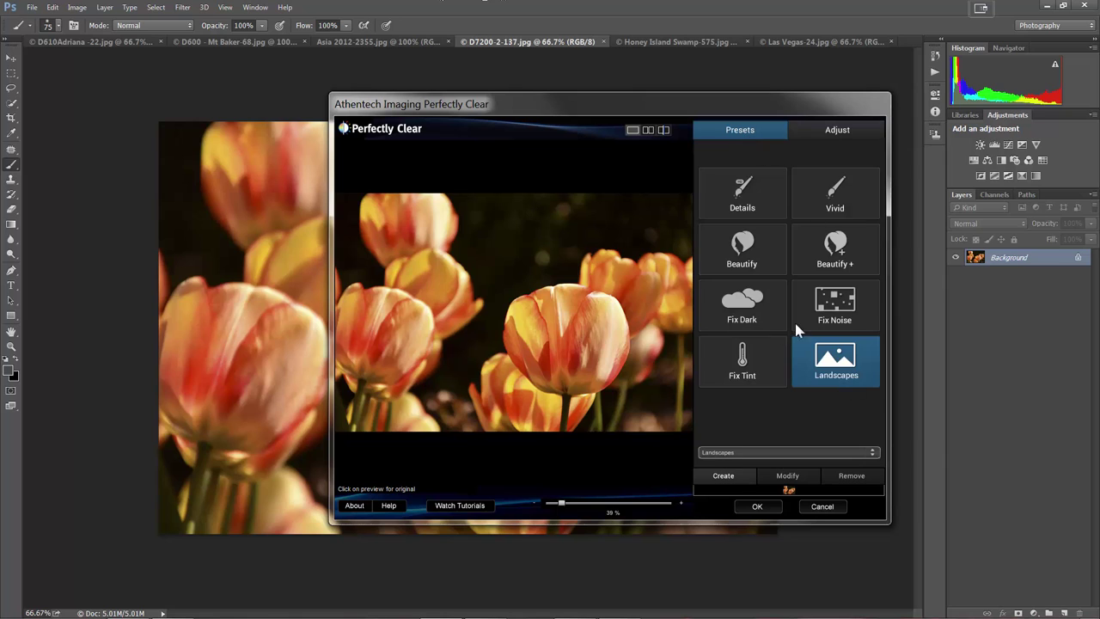
{"action": "left_click", "coordinate": [757, 202]}
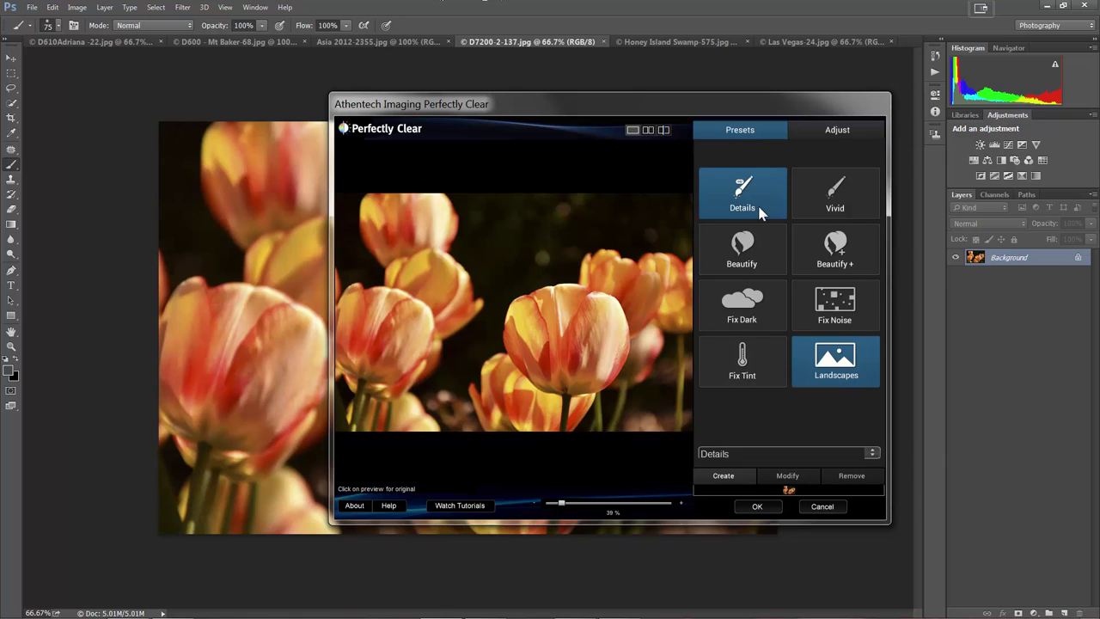
{"action": "left_click", "coordinate": [823, 206]}
{"action": "left_click", "coordinate": [827, 384]}
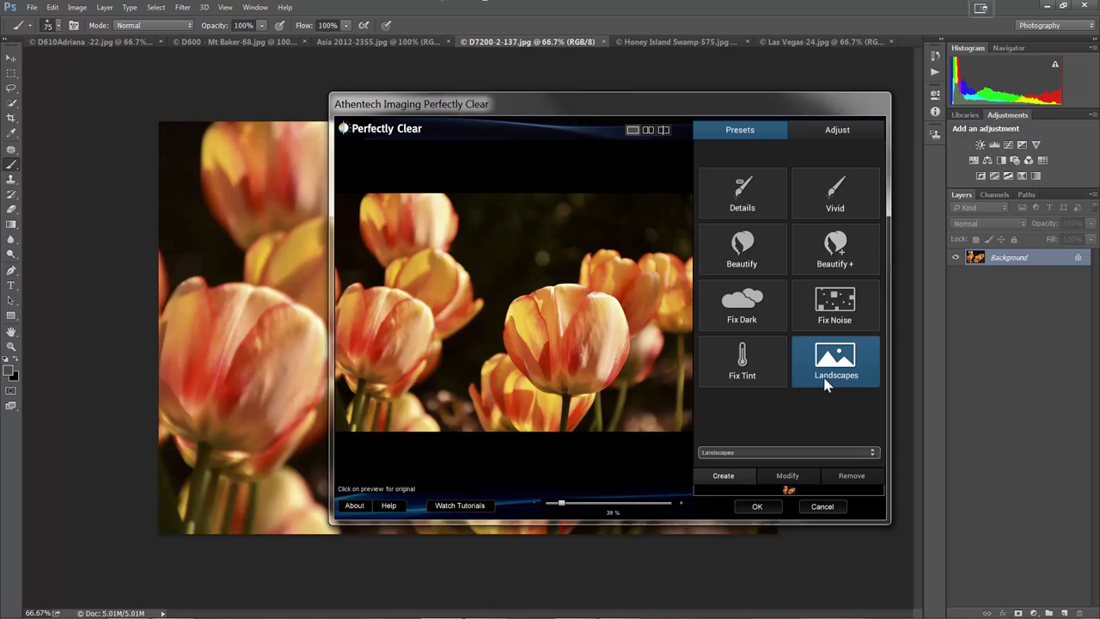
Compare the Landscapes tulips with the original, apply the correction, and close the photo without saving
{"action": "left_click", "coordinate": [596, 307]}
{"action": "left_click", "coordinate": [599, 308]}
{"action": "left_click", "coordinate": [599, 308]}
{"action": "left_click", "coordinate": [601, 301]}
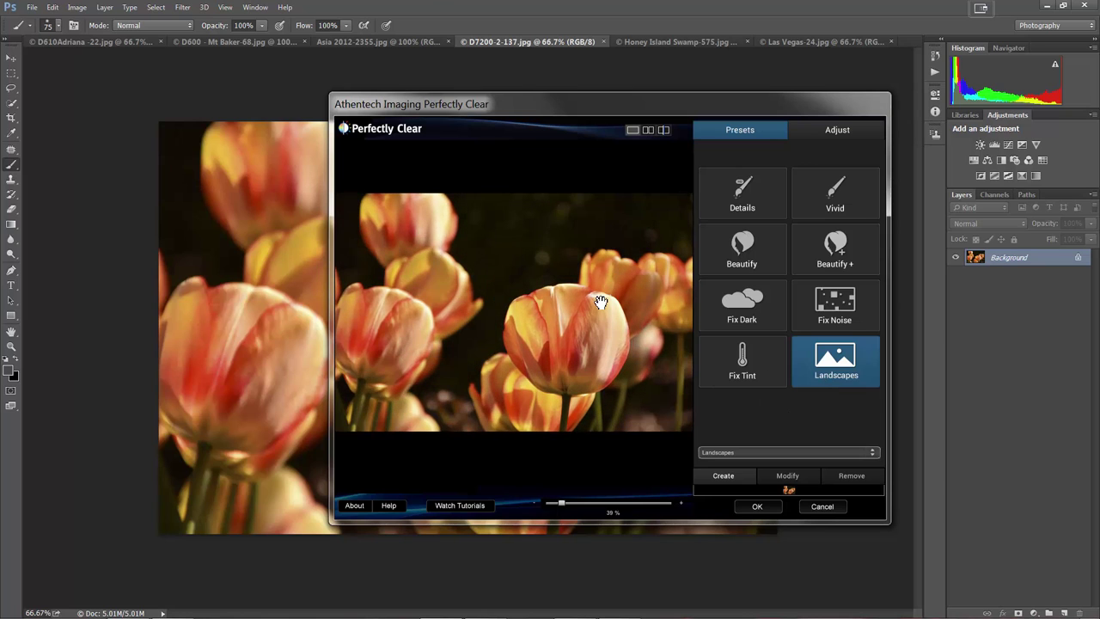
{"action": "left_click", "coordinate": [600, 303]}
{"action": "left_click", "coordinate": [601, 303]}
{"action": "left_click", "coordinate": [601, 304]}
{"action": "left_click", "coordinate": [600, 304]}
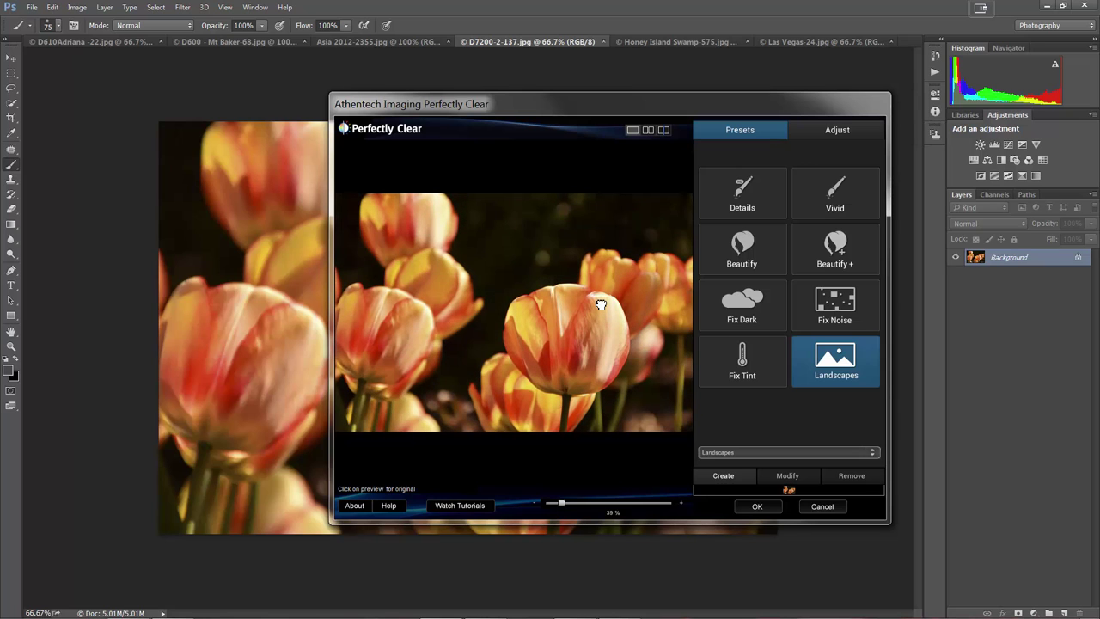
{"action": "left_click", "coordinate": [757, 506]}
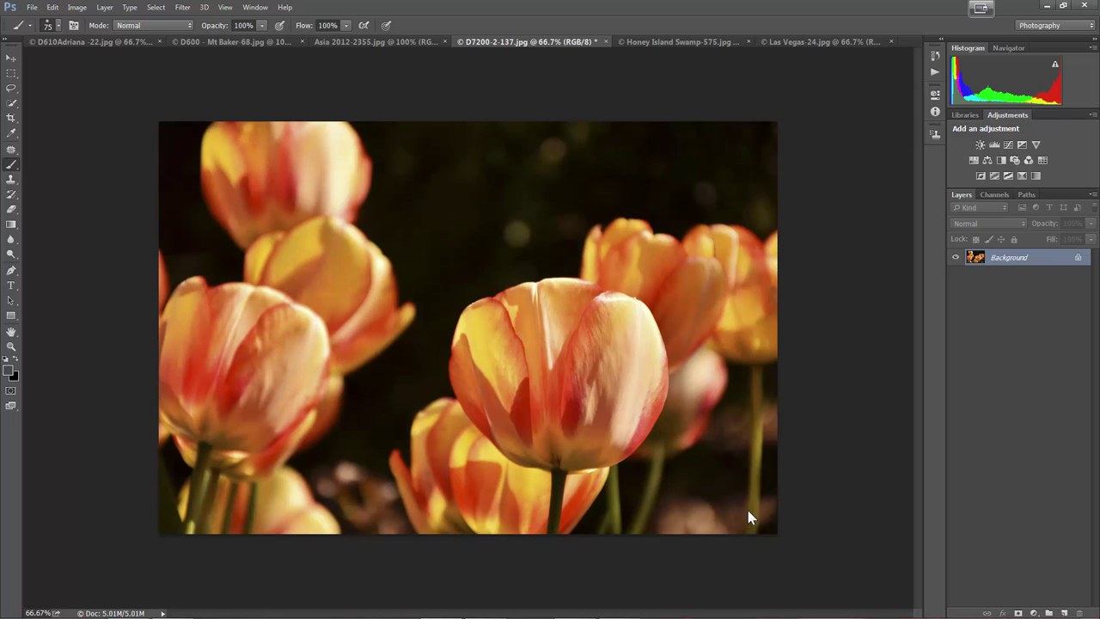
{"action": "left_click", "coordinate": [604, 41]}
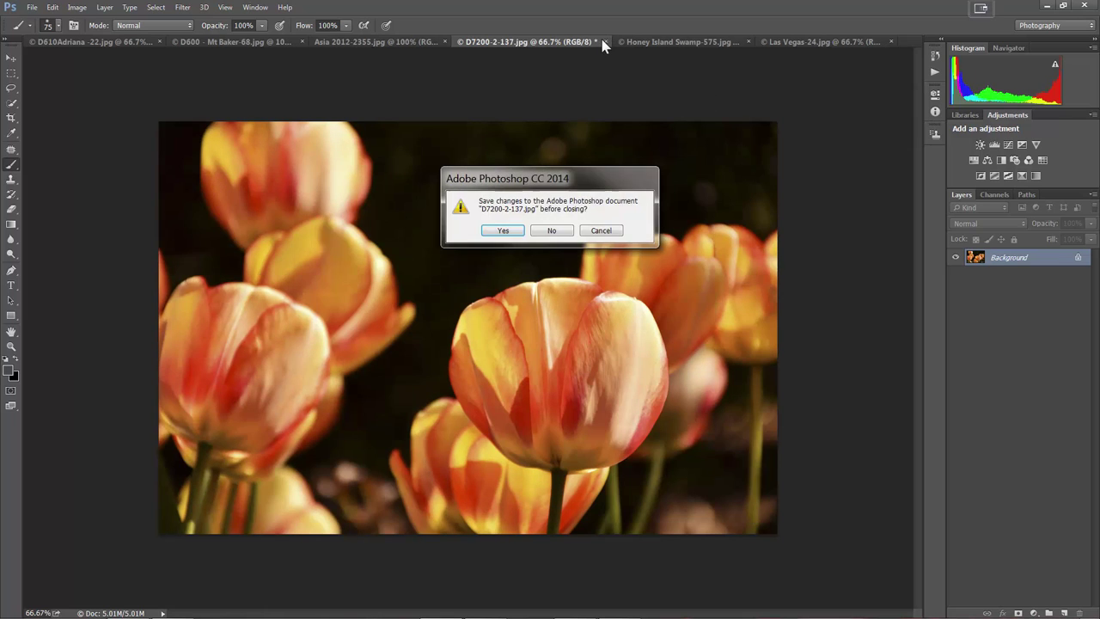
{"action": "left_click", "coordinate": [552, 230]}
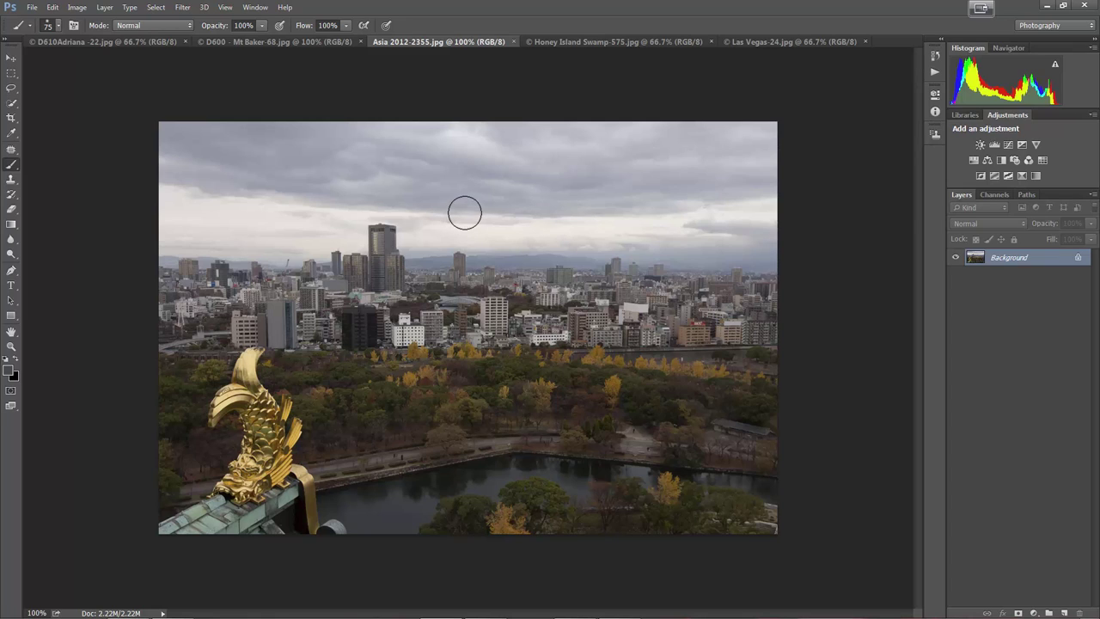
Apply Perfectly Clear V2 to the Asia 2012-2355.jpg cityscape from the Filter menu
{"action": "left_click", "coordinate": [179, 8]}
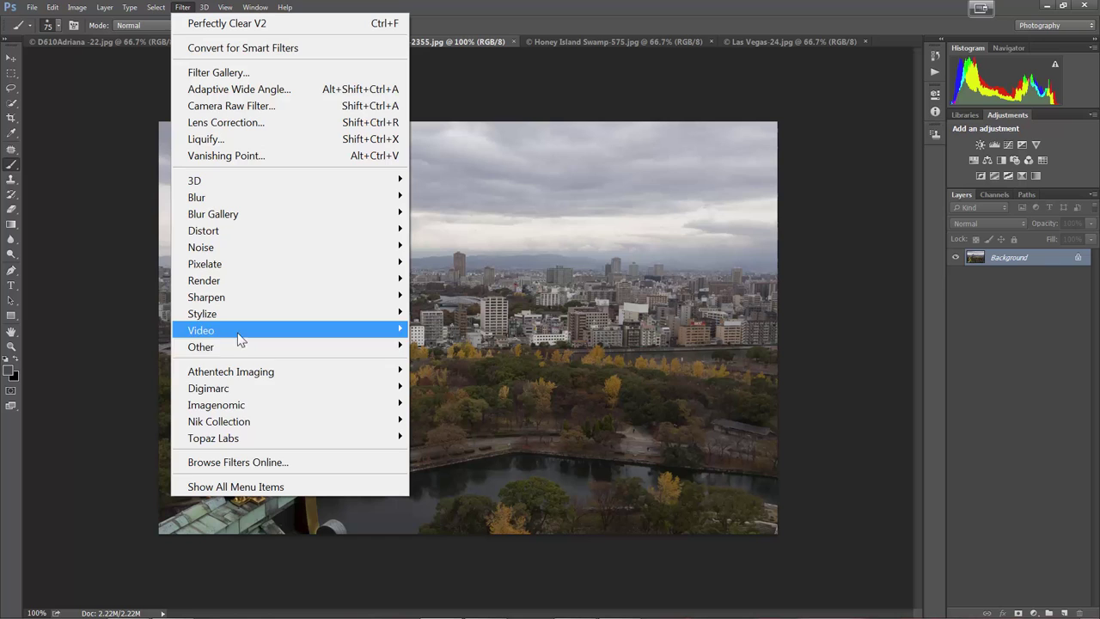
{"action": "mouse_move", "coordinate": [284, 8]}
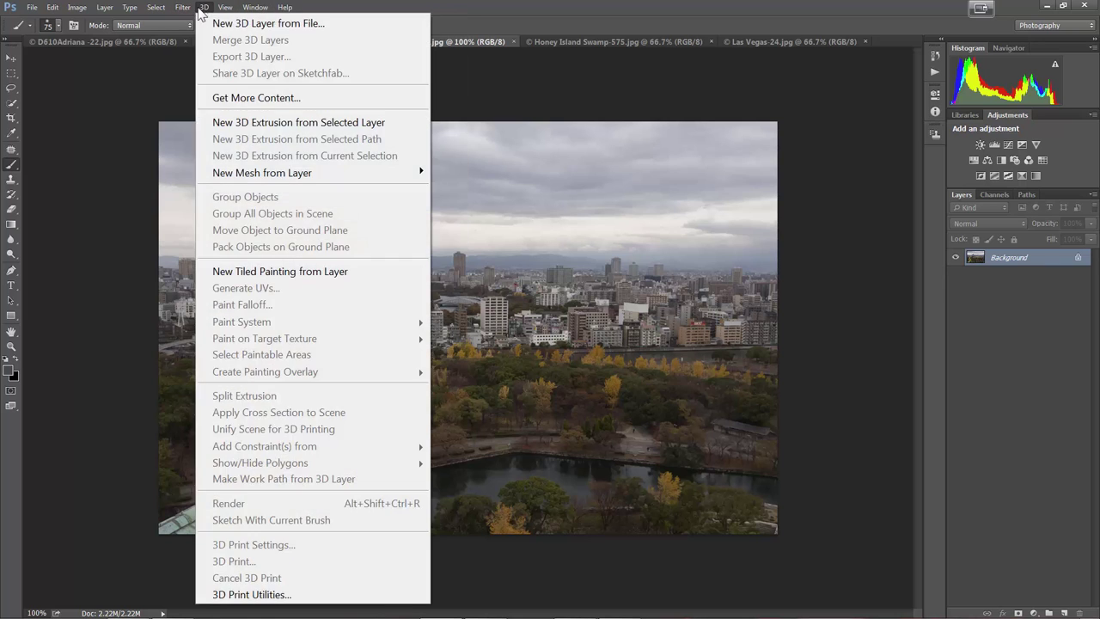
{"action": "mouse_move", "coordinate": [182, 8]}
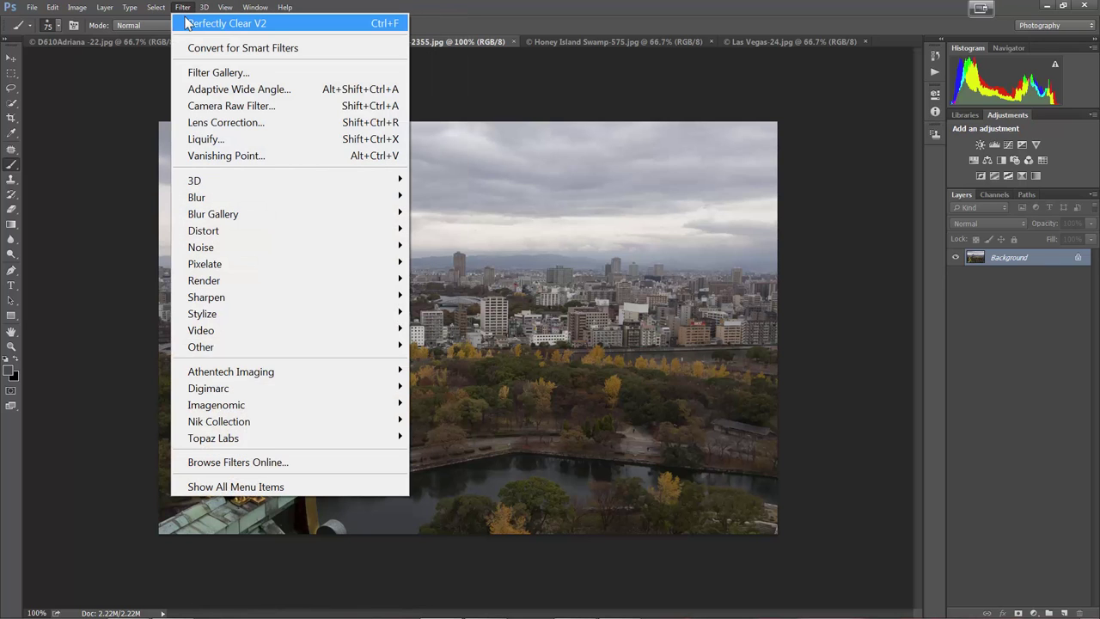
{"action": "left_click", "coordinate": [186, 23]}
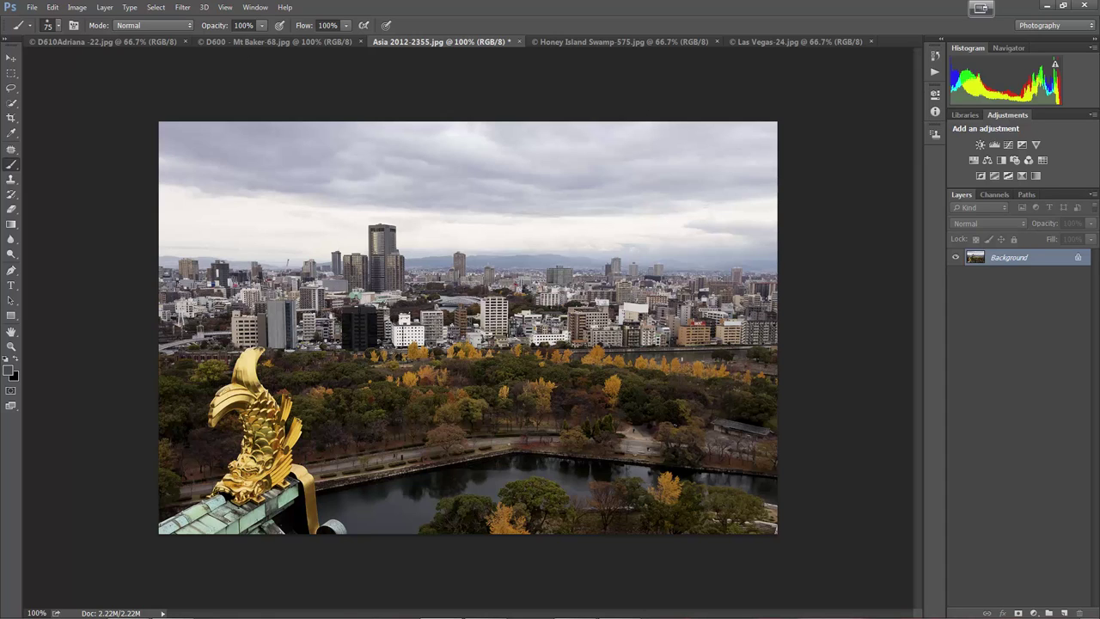
Compare the Open and Perfectly Clear V2 history states, then close the cityscape unsaved
{"action": "left_click", "coordinate": [935, 54]}
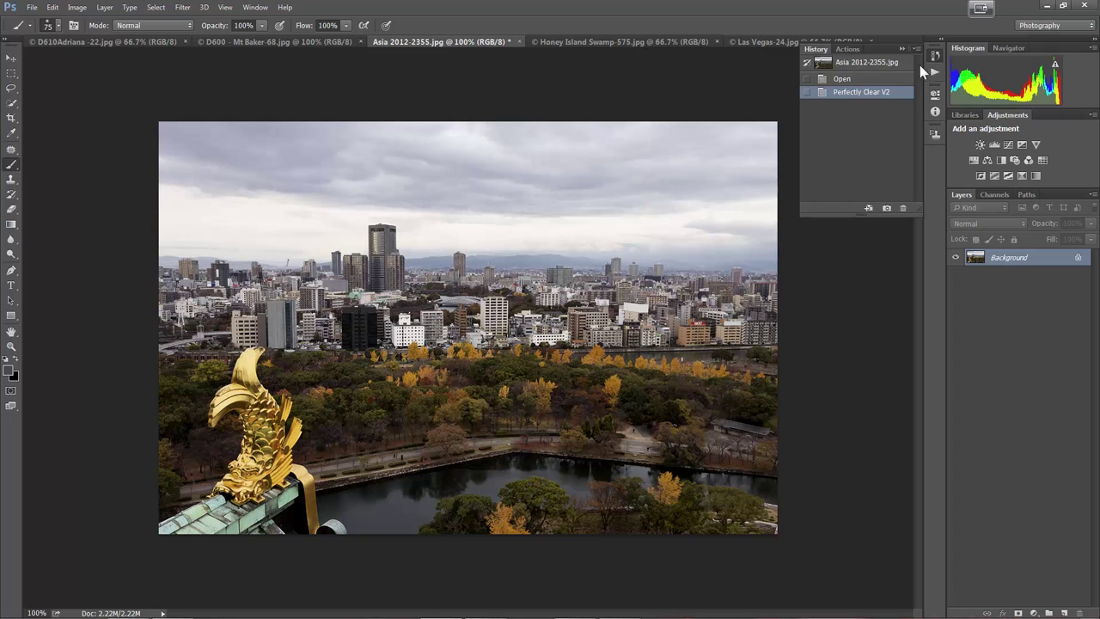
{"action": "left_click", "coordinate": [865, 82]}
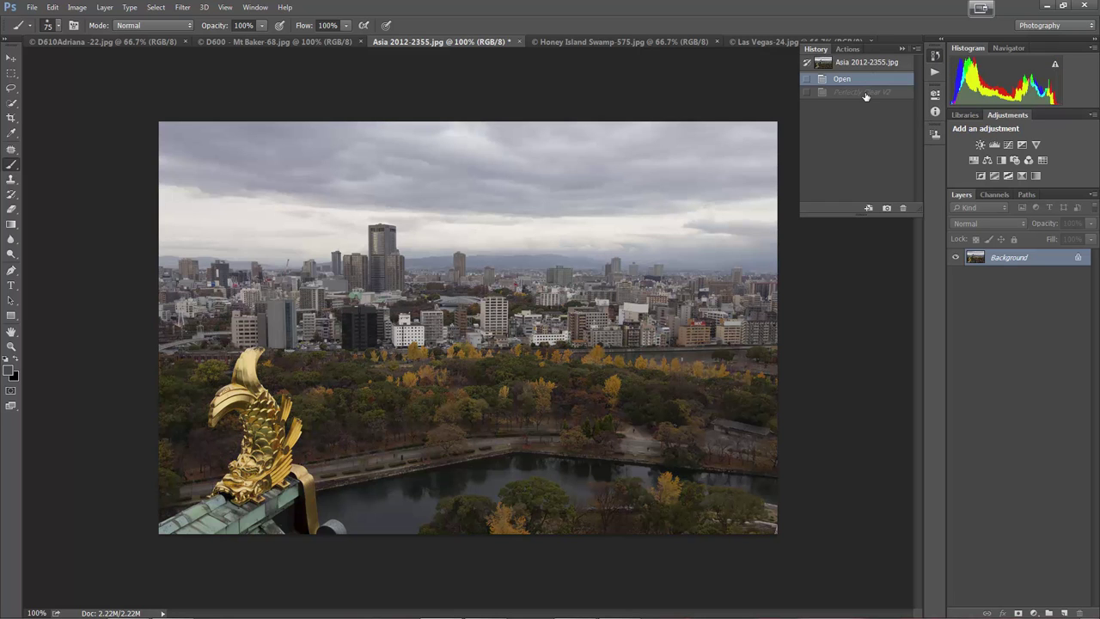
{"action": "left_click", "coordinate": [866, 92]}
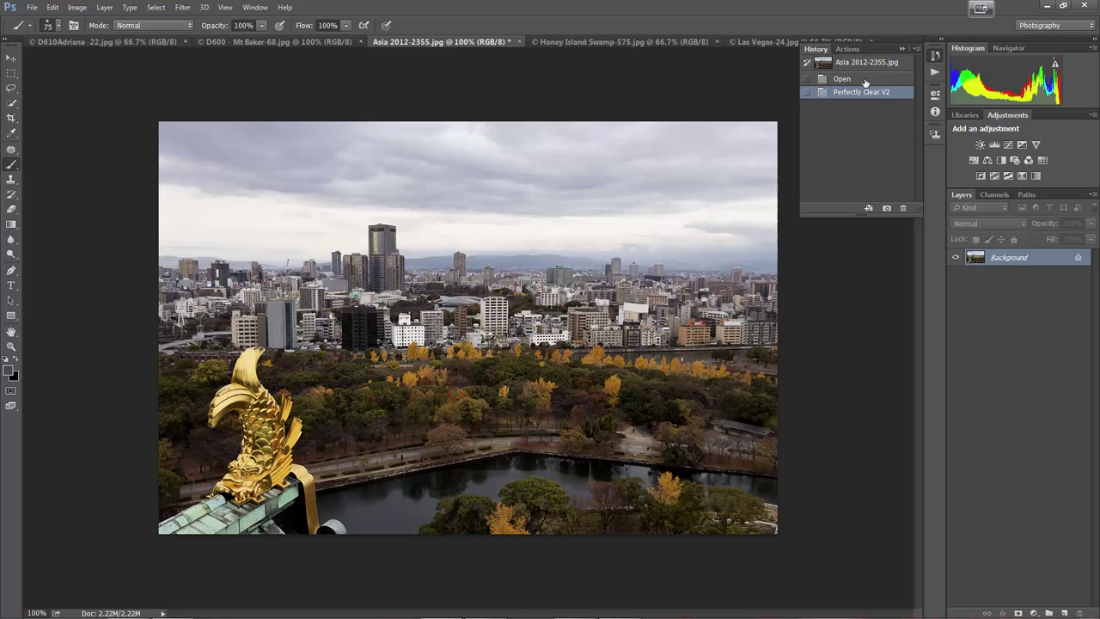
{"action": "left_click", "coordinate": [865, 81]}
{"action": "left_click", "coordinate": [865, 92]}
{"action": "left_click", "coordinate": [863, 80]}
{"action": "left_click", "coordinate": [863, 92]}
{"action": "left_click", "coordinate": [936, 56]}
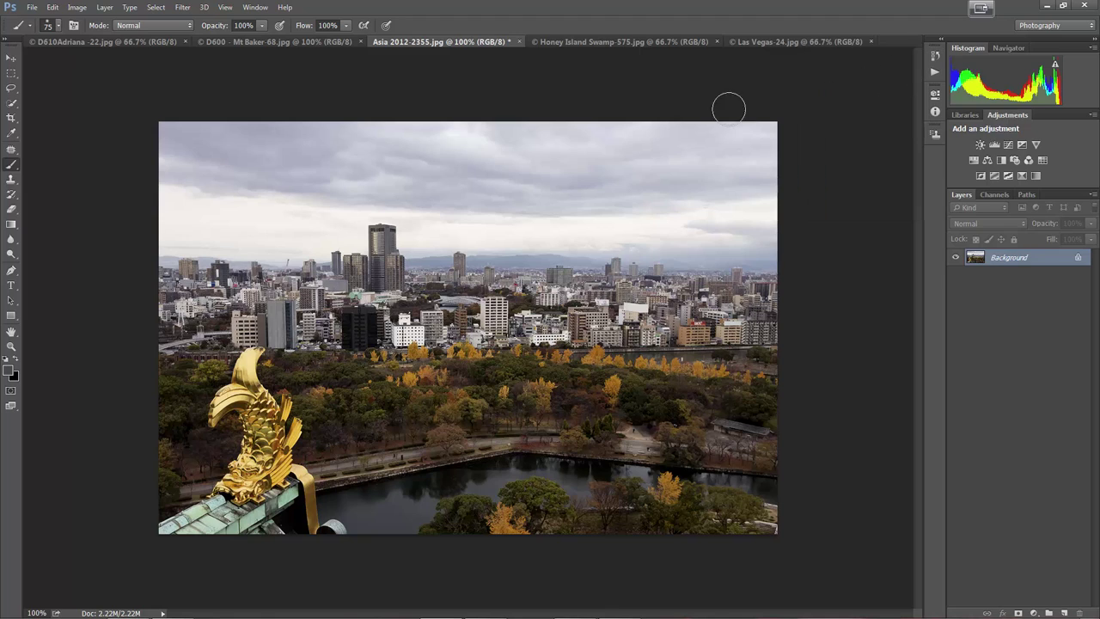
{"action": "left_click", "coordinate": [520, 42]}
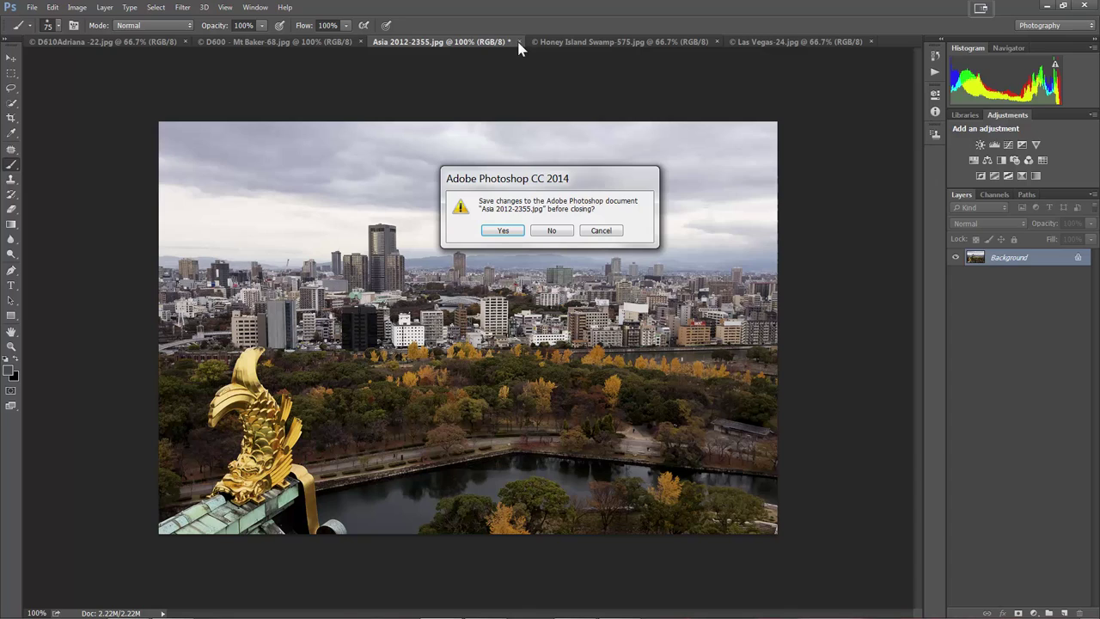
{"action": "left_click", "coordinate": [552, 231]}
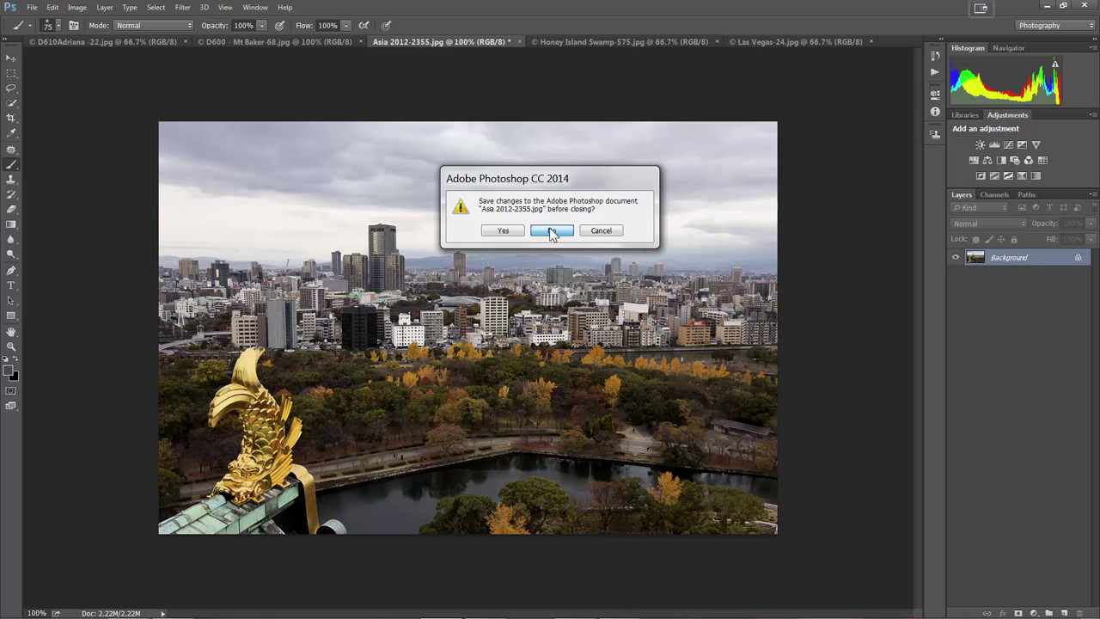
Discard the cityscape, open Perfectly Clear V2 on the swamp photo, and view its Adjust settings
{"action": "left_click", "coordinate": [551, 231]}
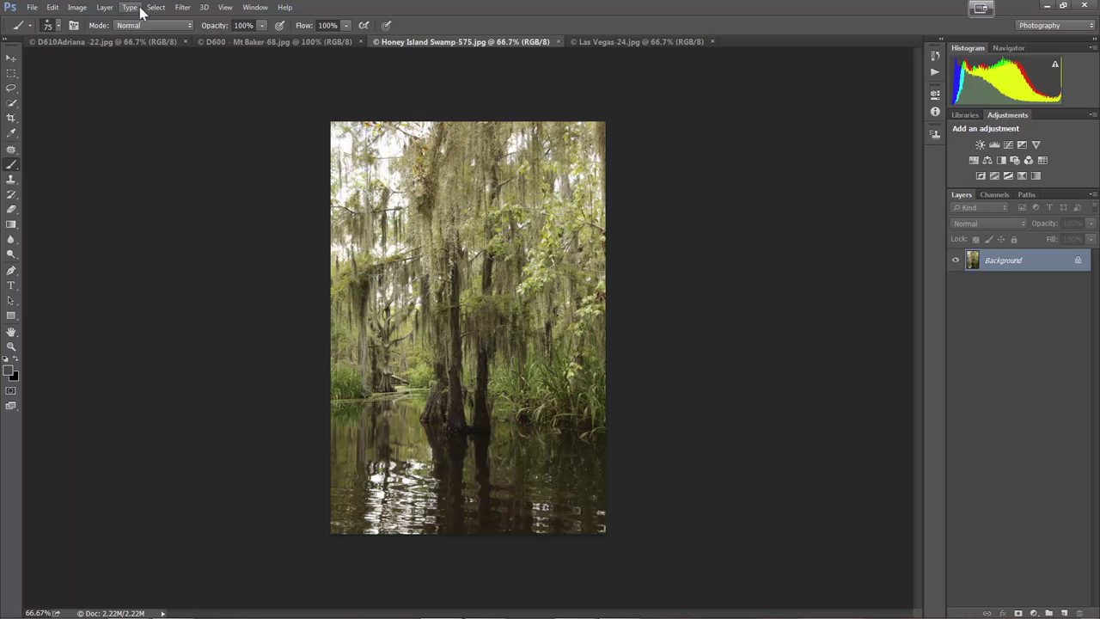
{"action": "left_click", "coordinate": [181, 7]}
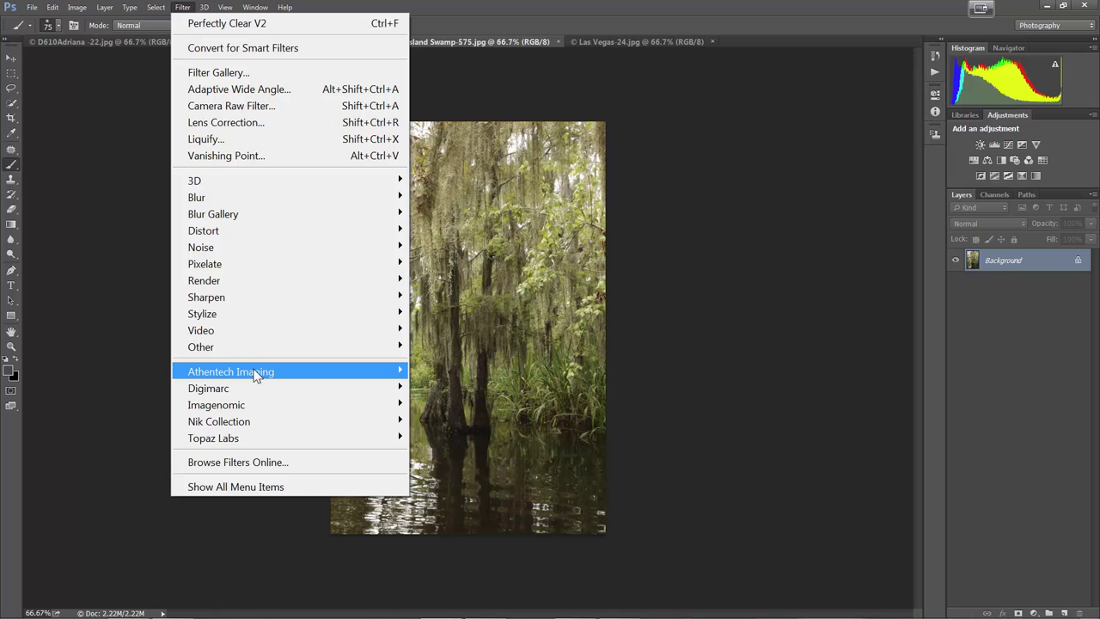
{"action": "mouse_move", "coordinate": [253, 372]}
{"action": "left_click", "coordinate": [156, 376]}
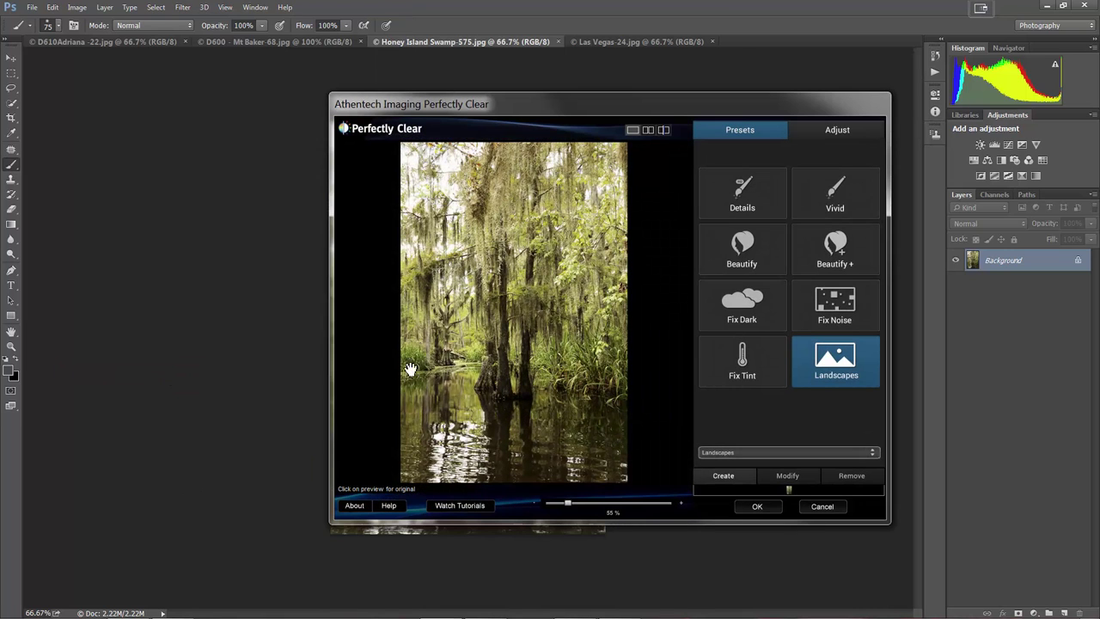
{"action": "left_click", "coordinate": [560, 349]}
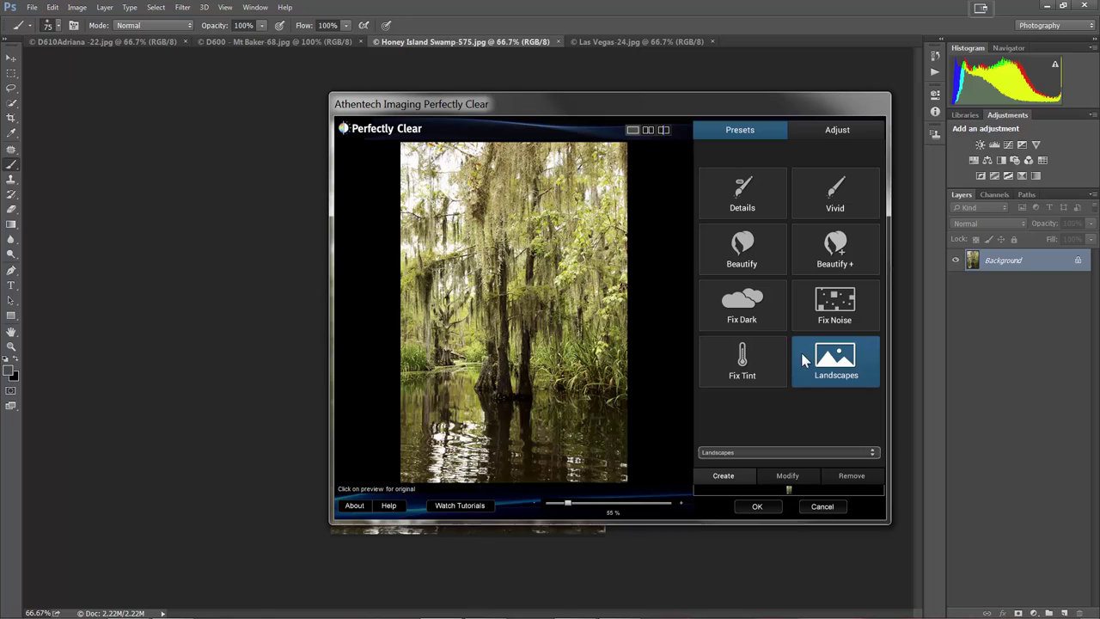
{"action": "left_click", "coordinate": [835, 134]}
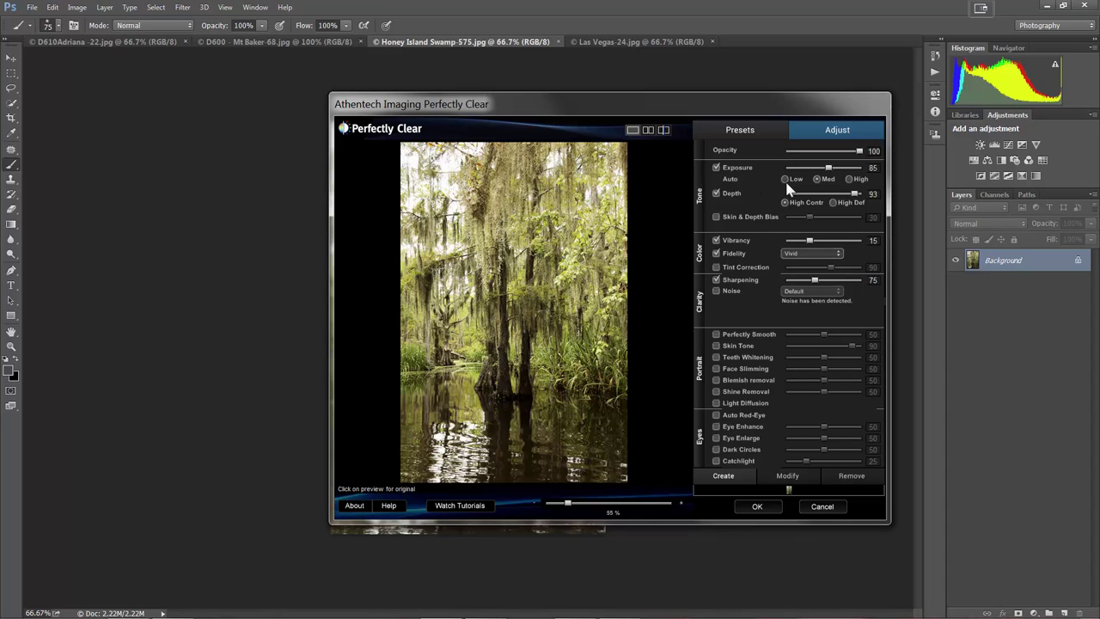
Set depth enhancement to High Def and automatic exposure to Med for the swamp photo
{"action": "left_click", "coordinate": [833, 203]}
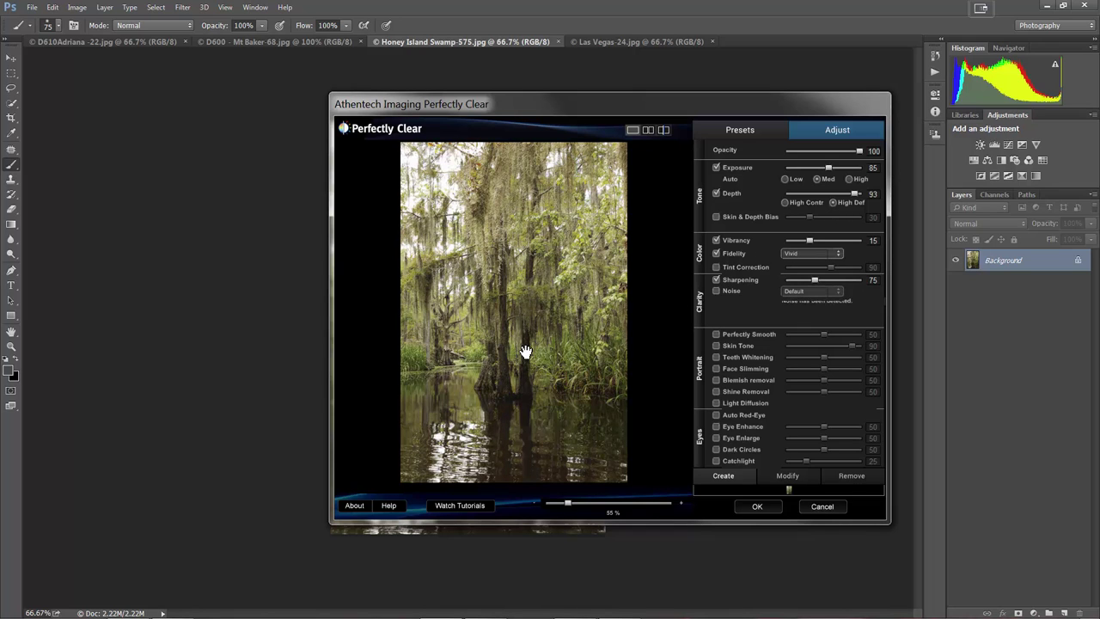
{"action": "left_click", "coordinate": [526, 355]}
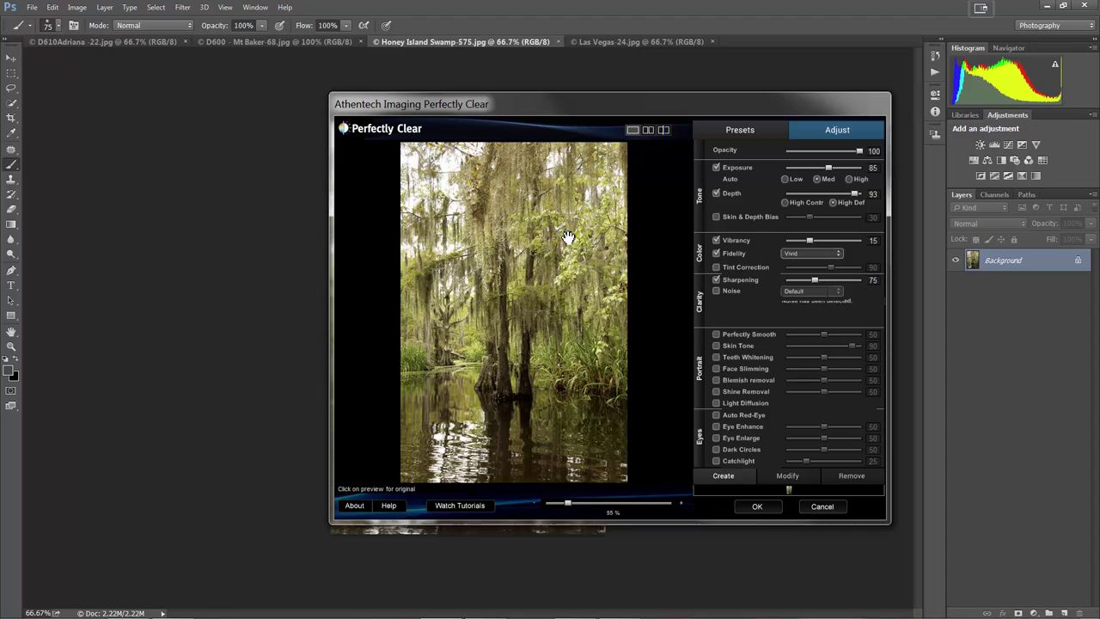
{"action": "left_click", "coordinate": [786, 179]}
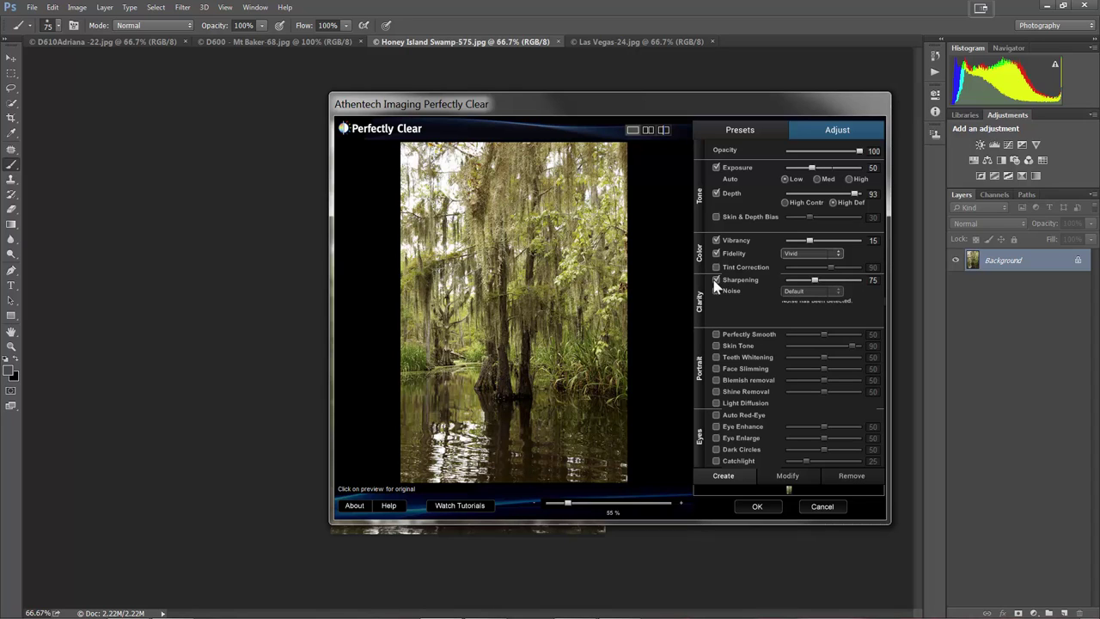
{"action": "left_click", "coordinate": [818, 180]}
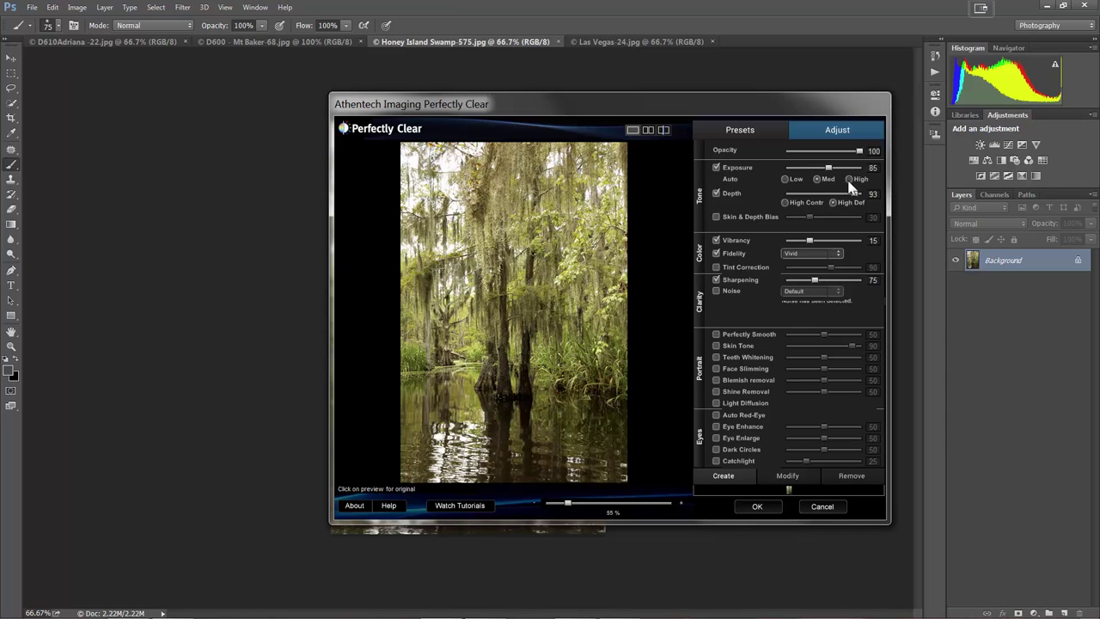
{"action": "left_click", "coordinate": [850, 181]}
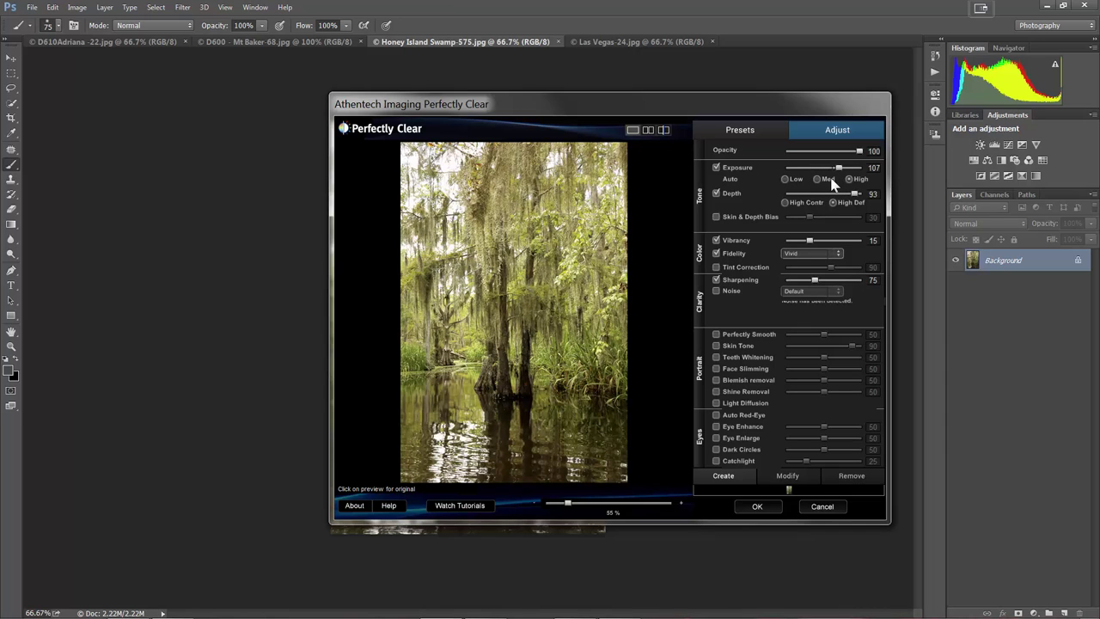
{"action": "left_click", "coordinate": [819, 180]}
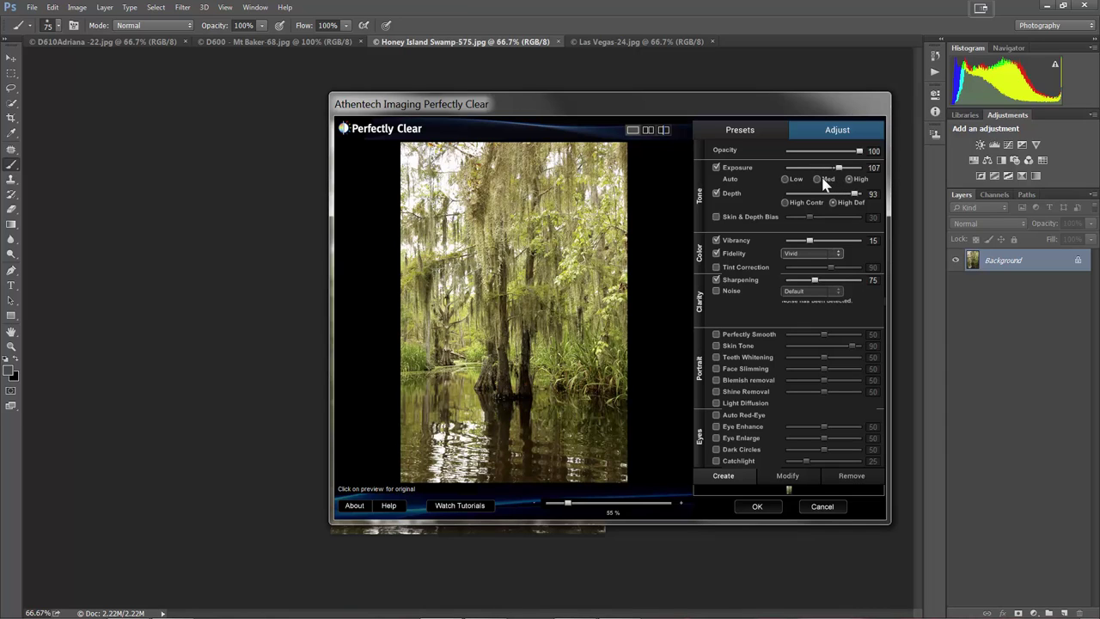
Compare against the original, turn off Sharpening, and apply the correction with OK
{"action": "left_click", "coordinate": [561, 300]}
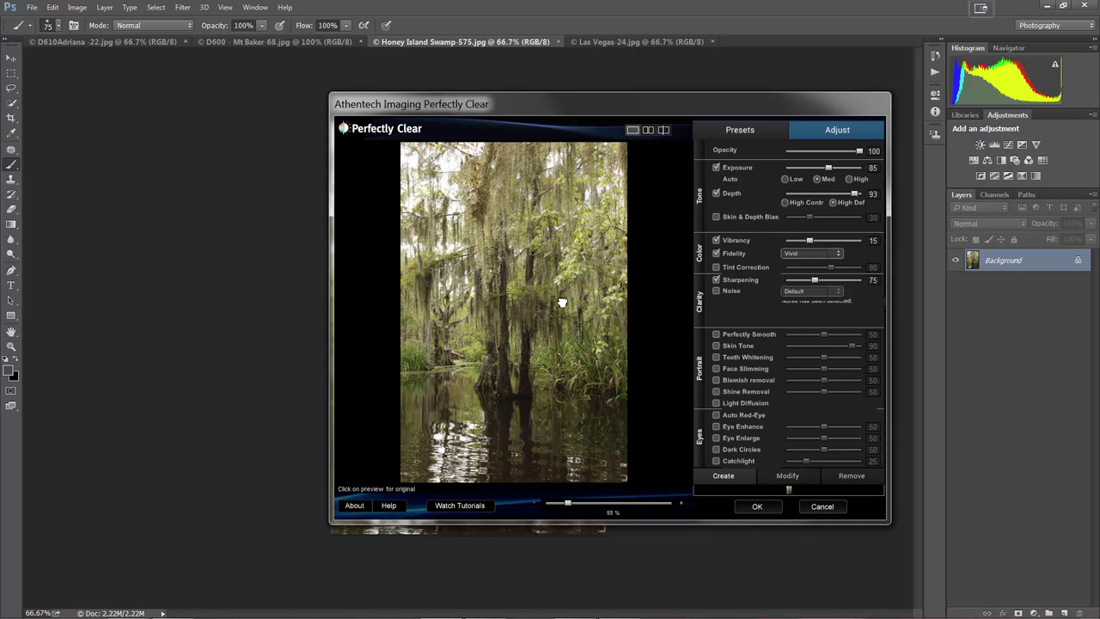
{"action": "left_click", "coordinate": [562, 301]}
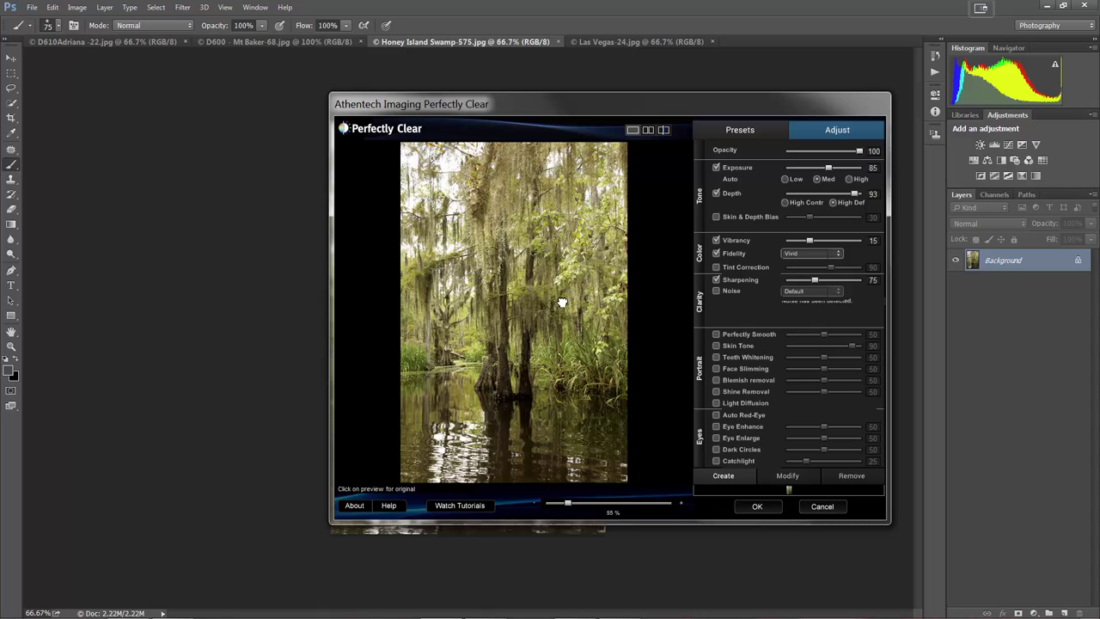
{"action": "left_click", "coordinate": [562, 301]}
{"action": "left_click", "coordinate": [561, 301]}
{"action": "left_click", "coordinate": [561, 302]}
{"action": "mouse_move", "coordinate": [745, 280]}
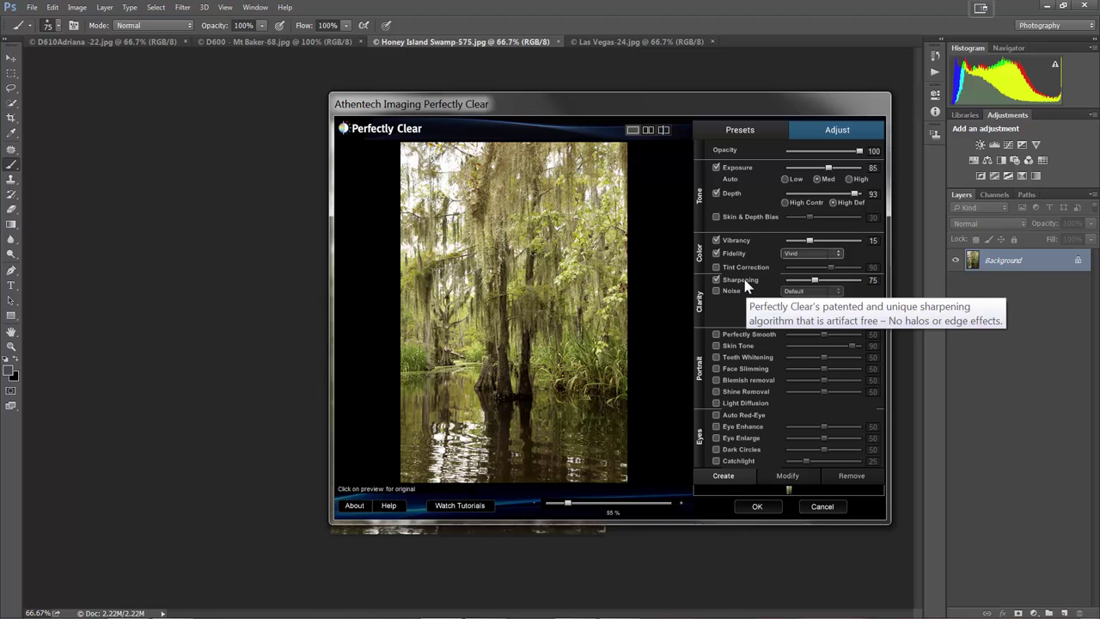
{"action": "left_click", "coordinate": [746, 286]}
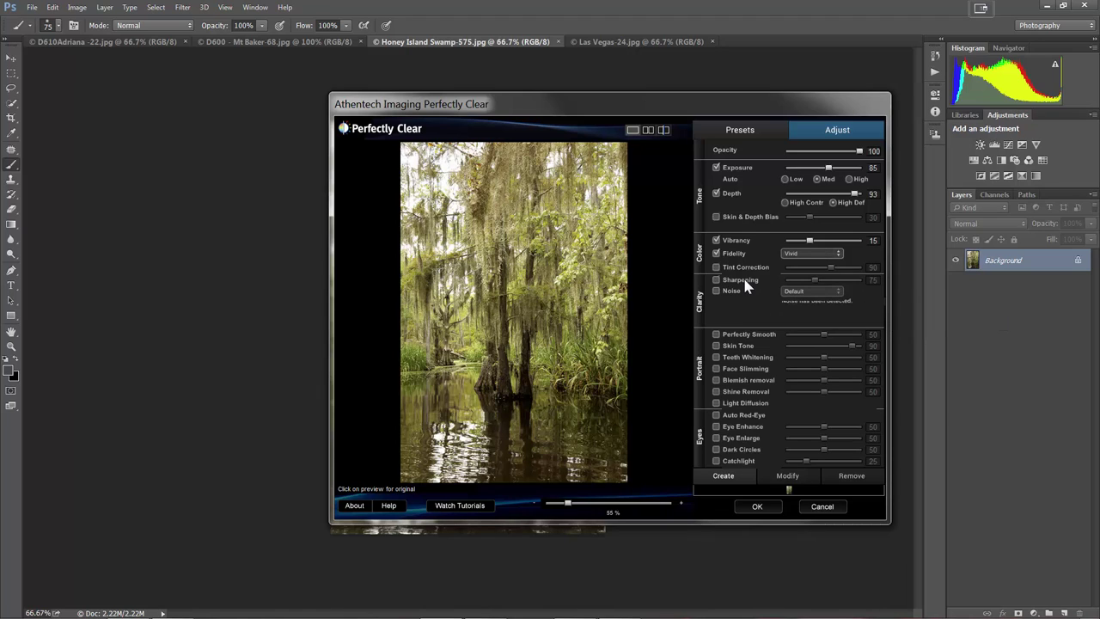
{"action": "mouse_move", "coordinate": [742, 283]}
{"action": "left_click", "coordinate": [758, 507]}
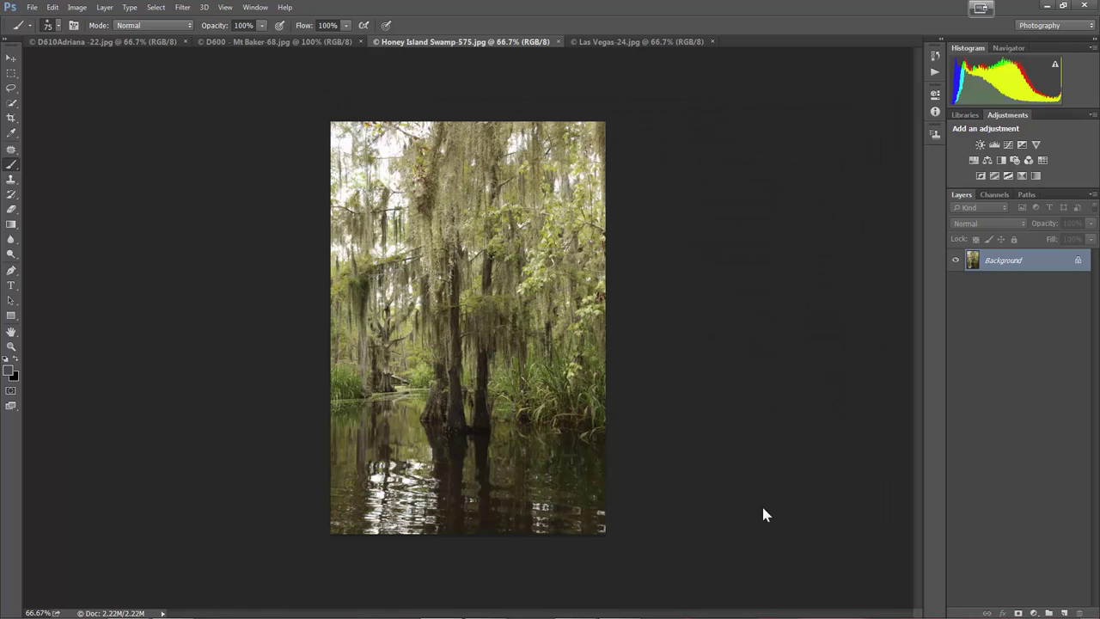
Discard the swamp photo, then pick the Landscapes preset for Mt Baker in Perfectly Clear
{"action": "left_click", "coordinate": [564, 42]}
{"action": "left_click", "coordinate": [553, 230]}
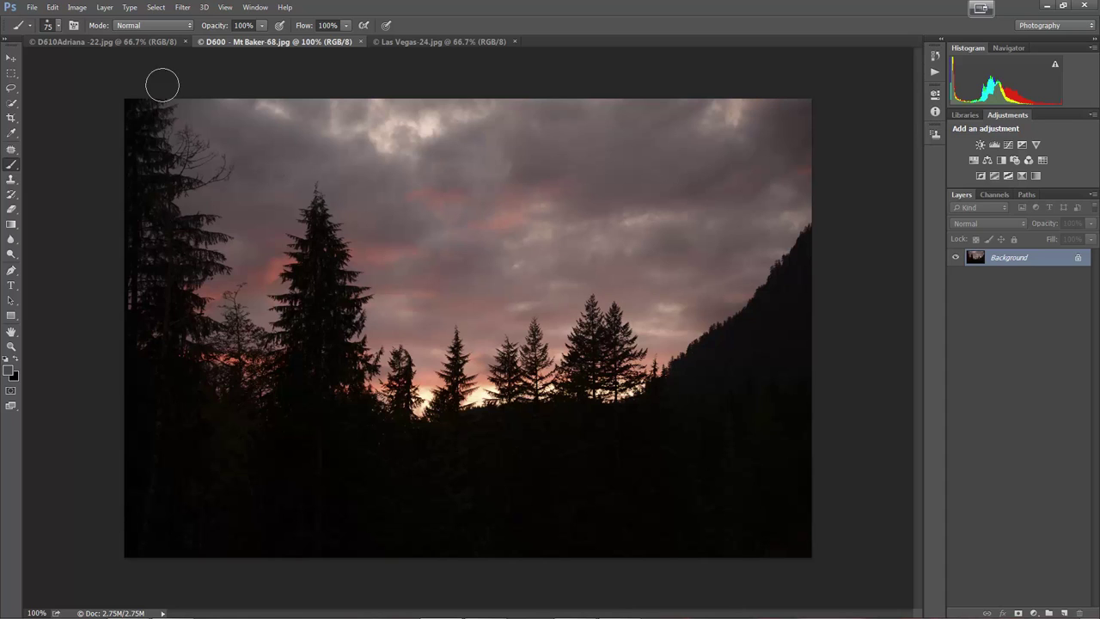
{"action": "left_click", "coordinate": [179, 9]}
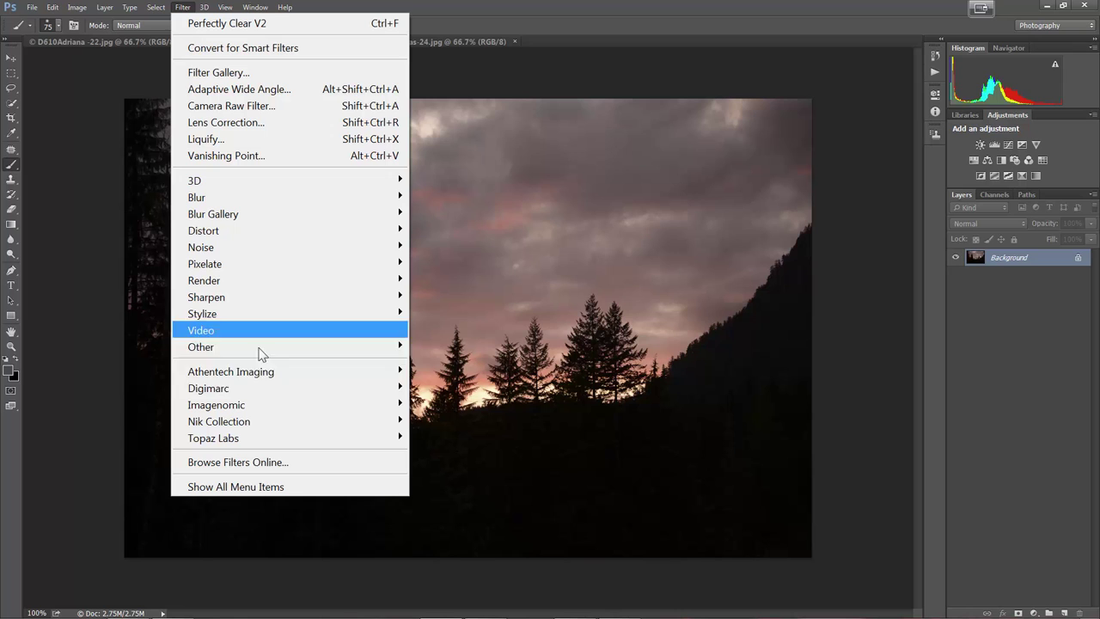
{"action": "mouse_move", "coordinate": [215, 371]}
{"action": "left_click", "coordinate": [112, 372]}
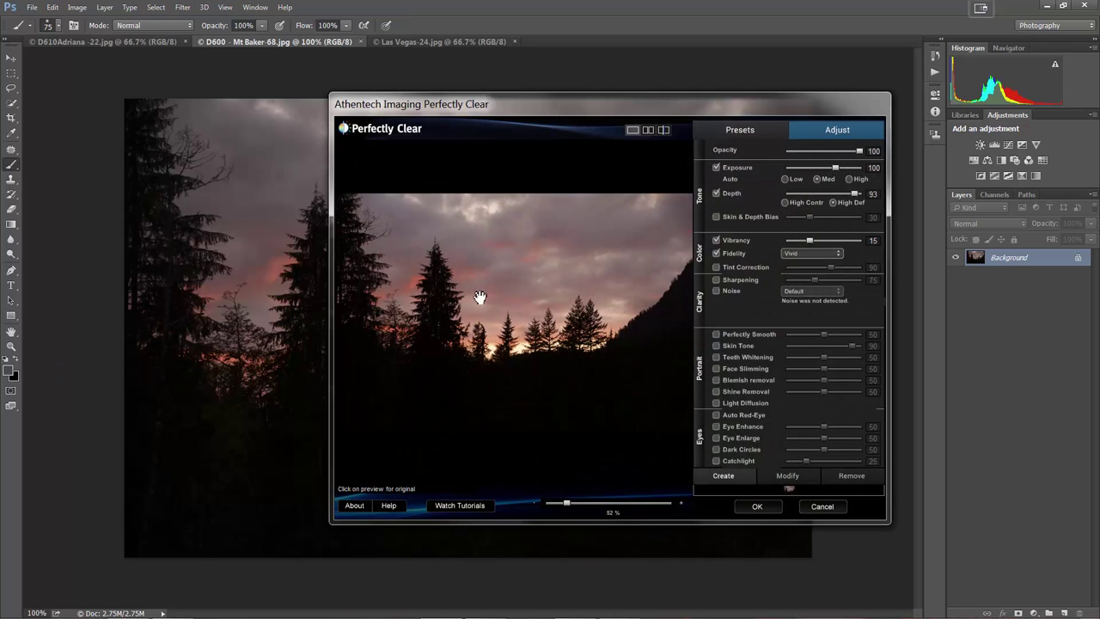
{"action": "left_click", "coordinate": [714, 131]}
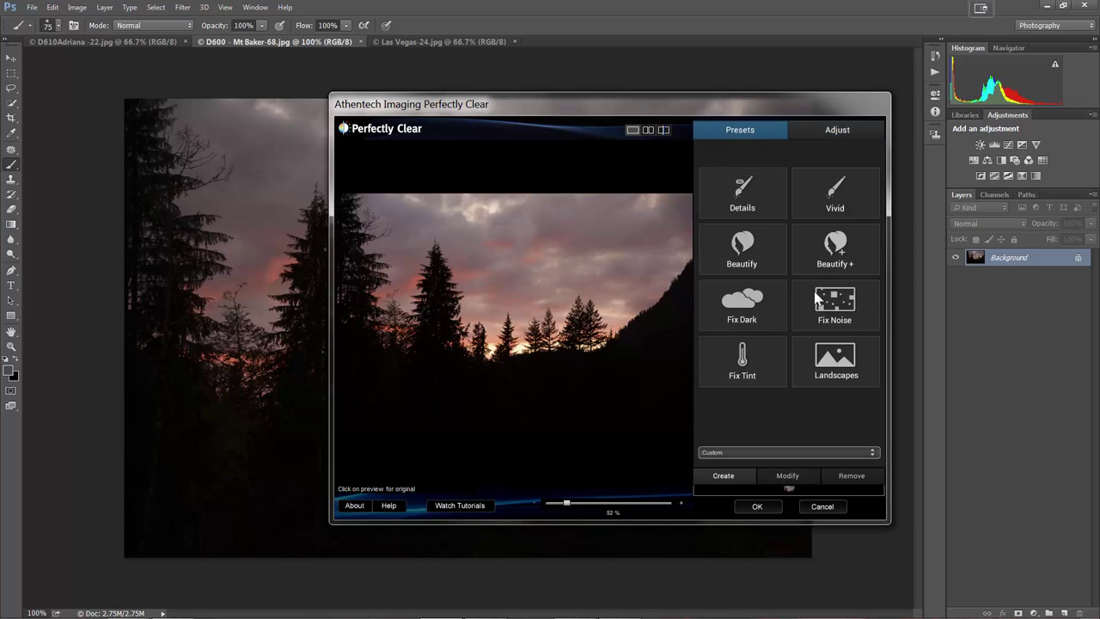
{"action": "left_click", "coordinate": [742, 210]}
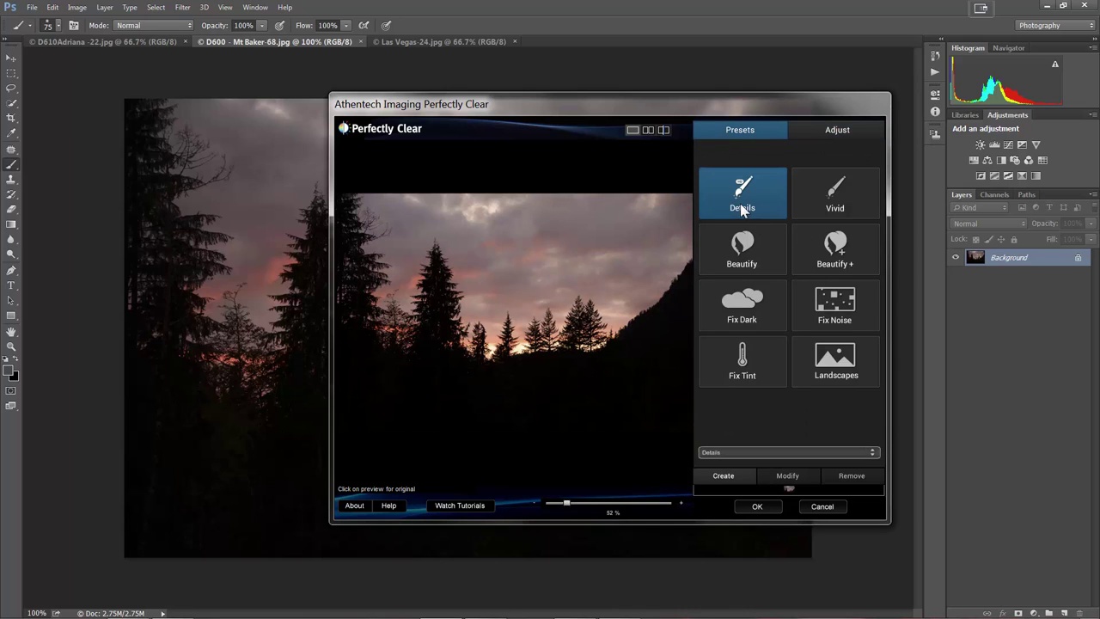
{"action": "left_click", "coordinate": [835, 215]}
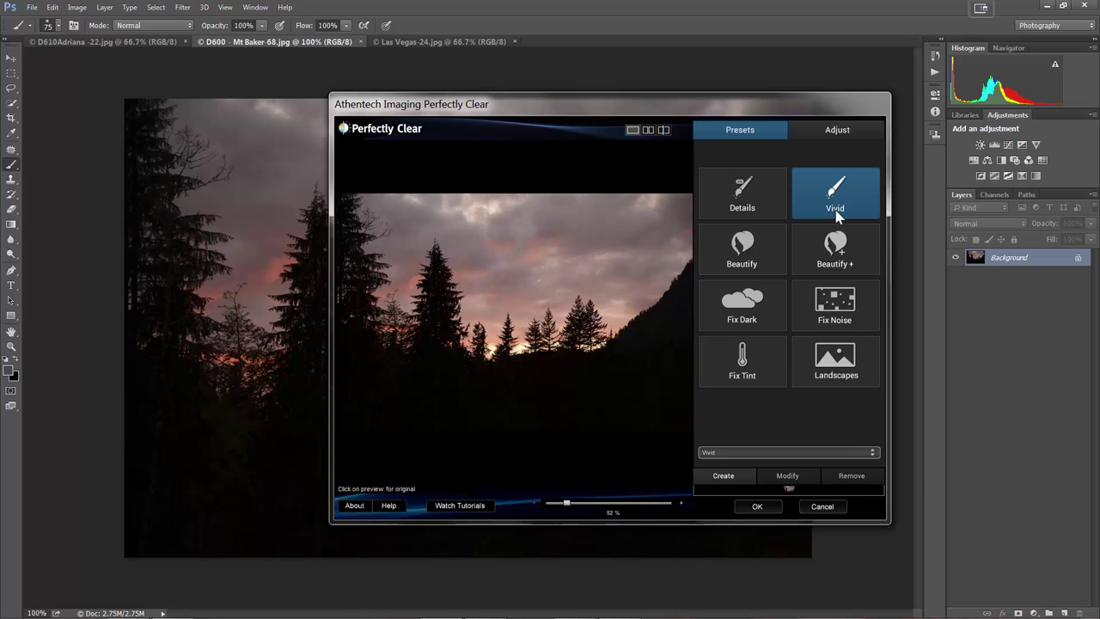
{"action": "left_click", "coordinate": [833, 366]}
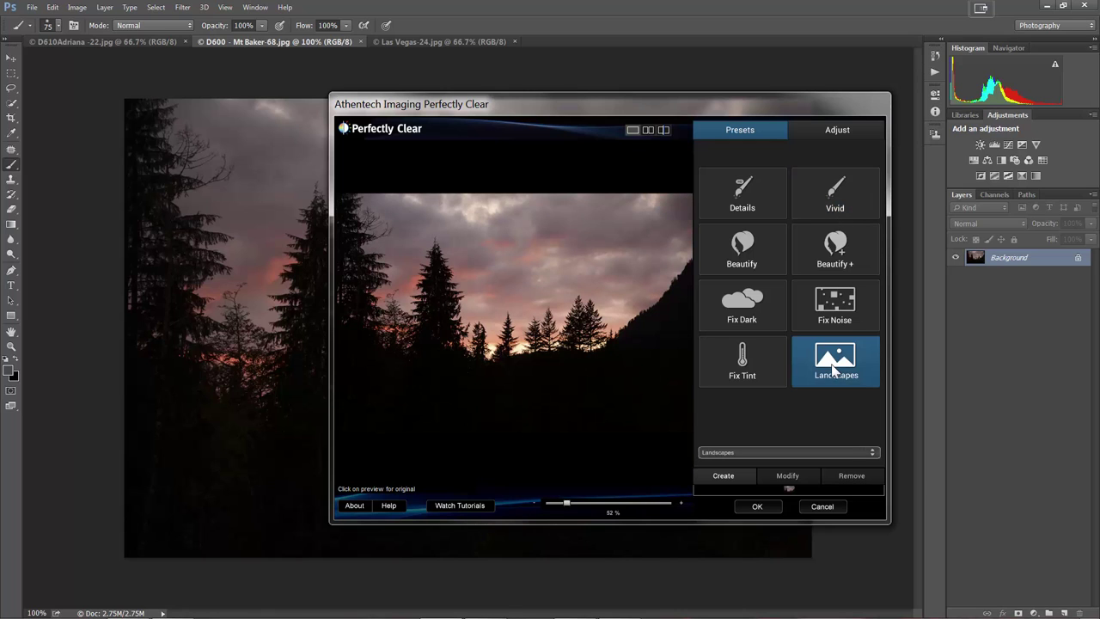
Compare the Landscapes result with the original, apply it, and close Mt Baker unsaved
{"action": "left_click", "coordinate": [569, 320]}
{"action": "left_click", "coordinate": [569, 320]}
{"action": "left_click", "coordinate": [593, 285]}
{"action": "left_click", "coordinate": [582, 242]}
{"action": "left_click", "coordinate": [757, 507]}
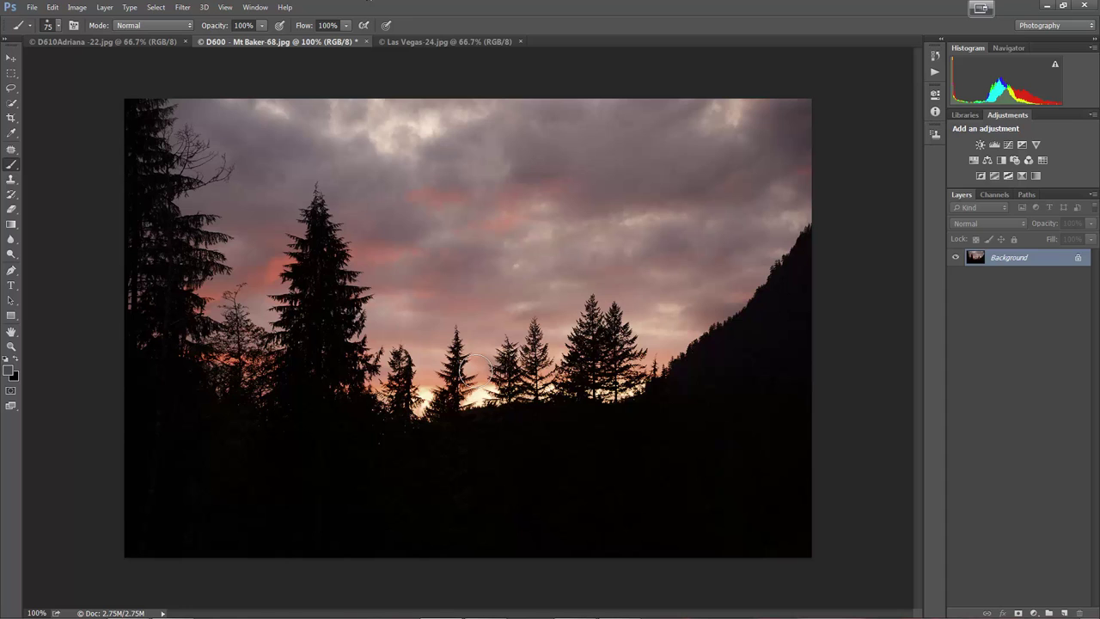
{"action": "left_click", "coordinate": [366, 42]}
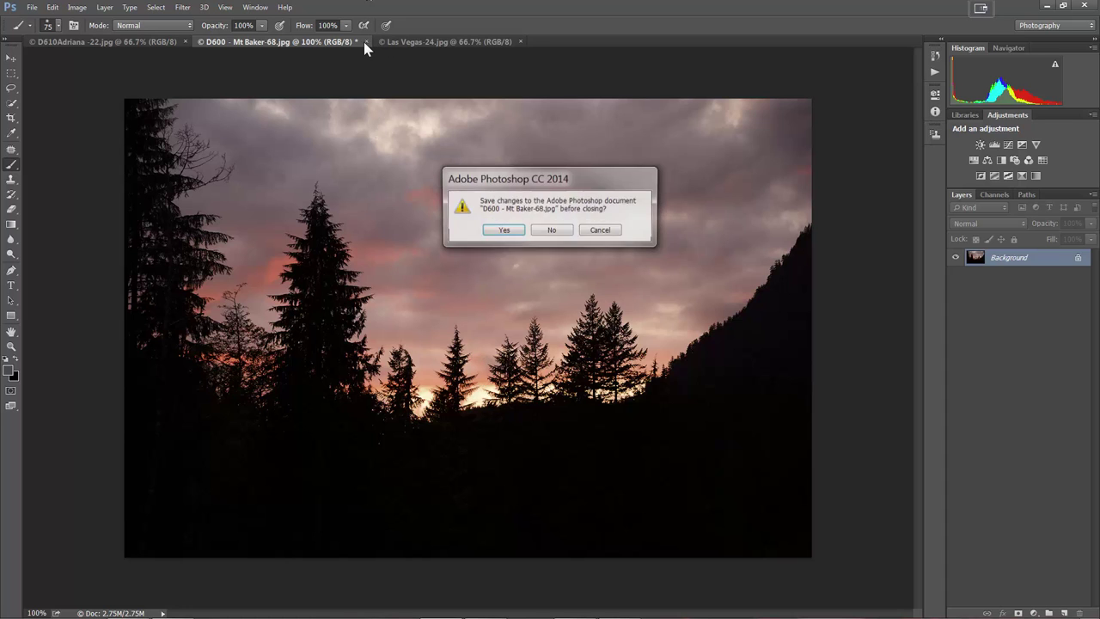
{"action": "left_click", "coordinate": [550, 232]}
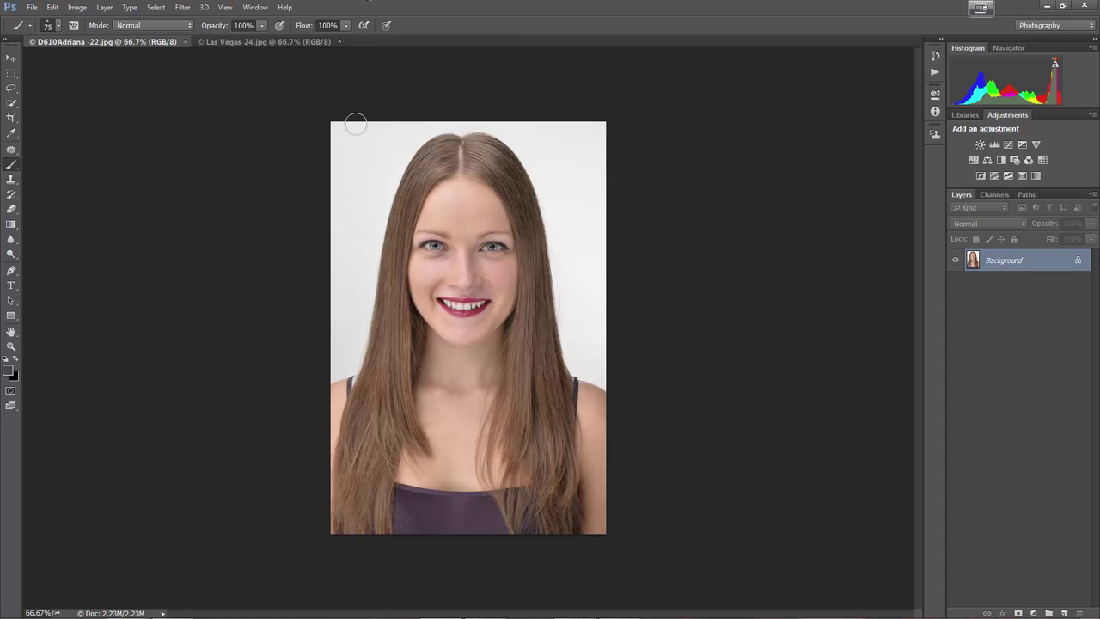
Apply Perfectly Clear V2's Landscapes preset to Las Vegas-24.jpg, then close it without saving
{"action": "left_click", "coordinate": [266, 41]}
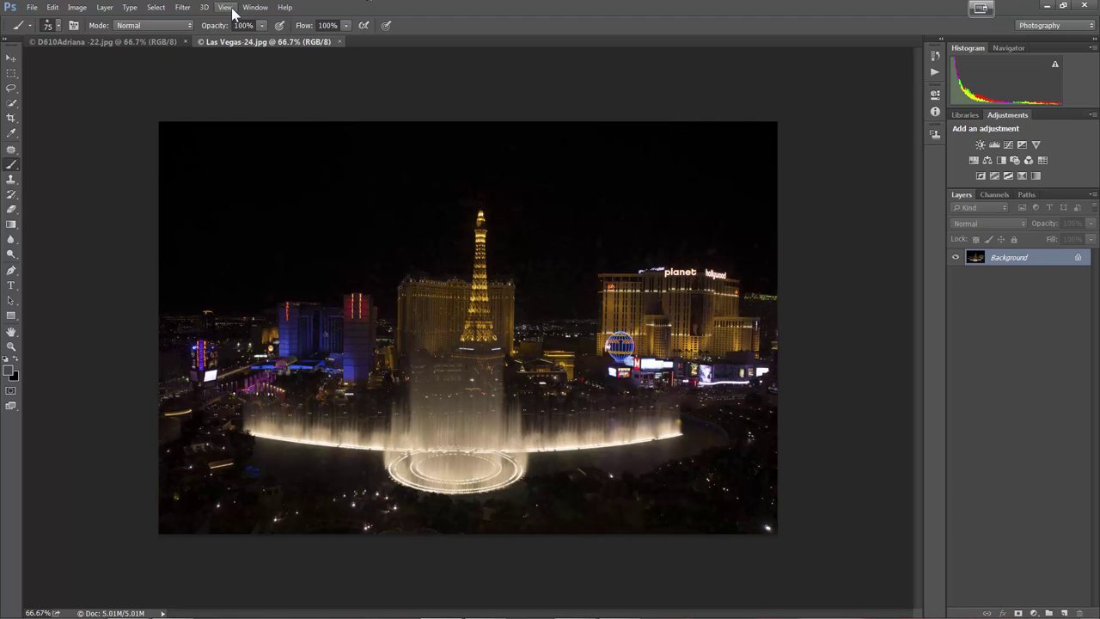
{"action": "left_click", "coordinate": [182, 8]}
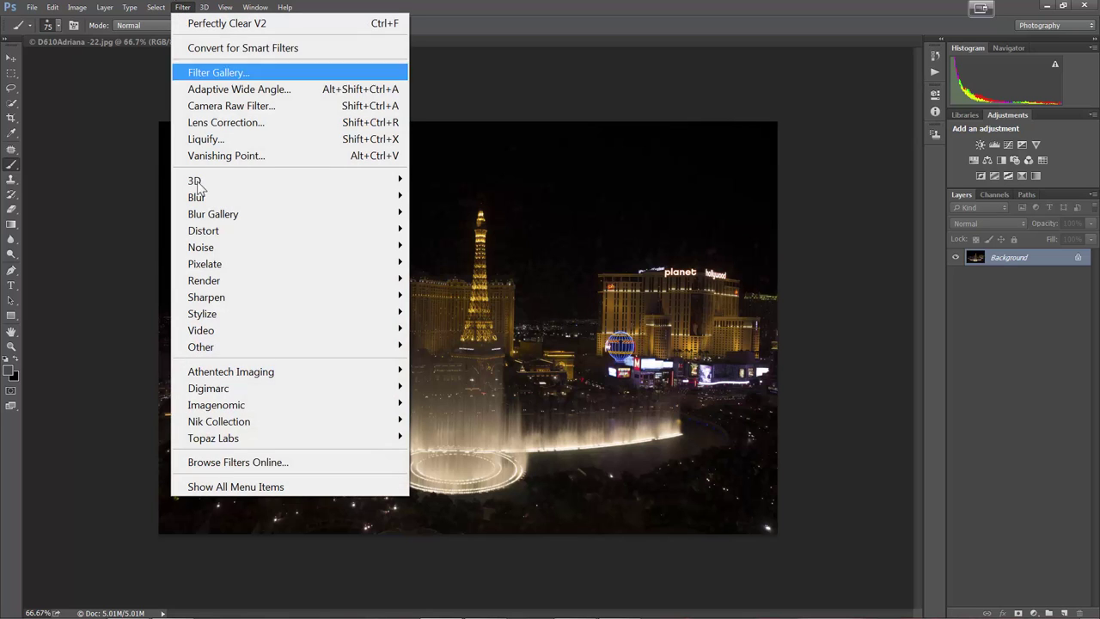
{"action": "mouse_move", "coordinate": [232, 379]}
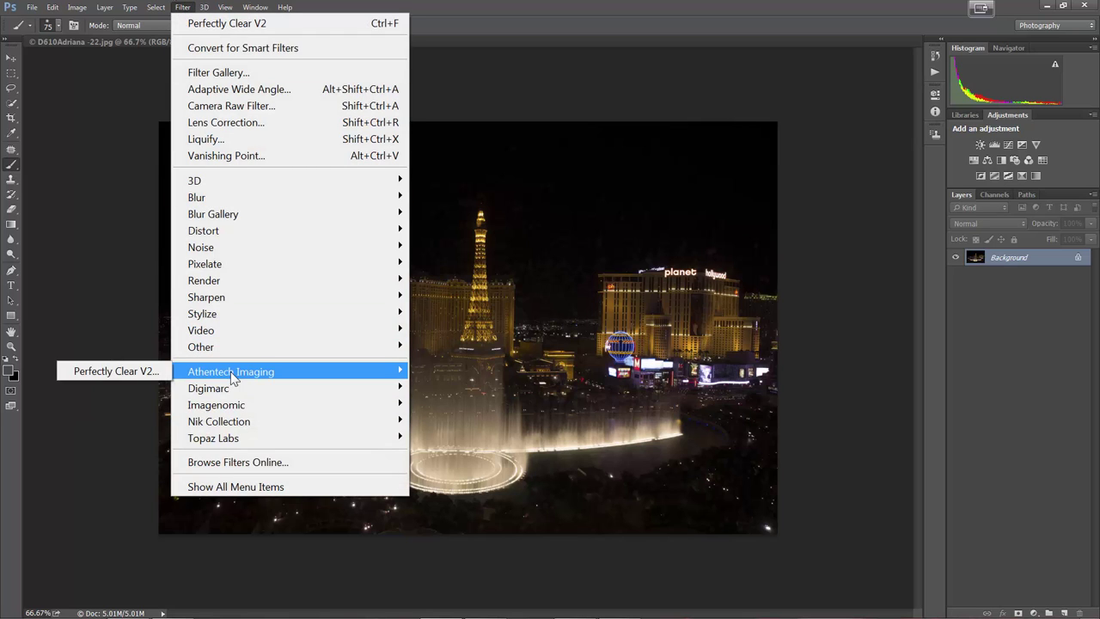
{"action": "left_click", "coordinate": [160, 372]}
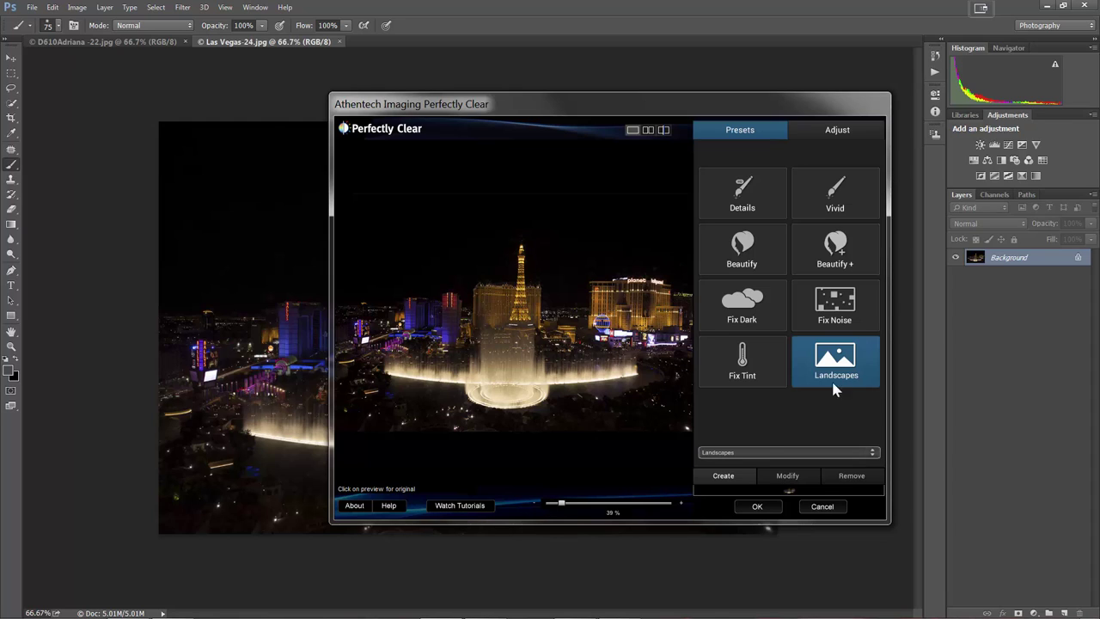
{"action": "left_click", "coordinate": [755, 509]}
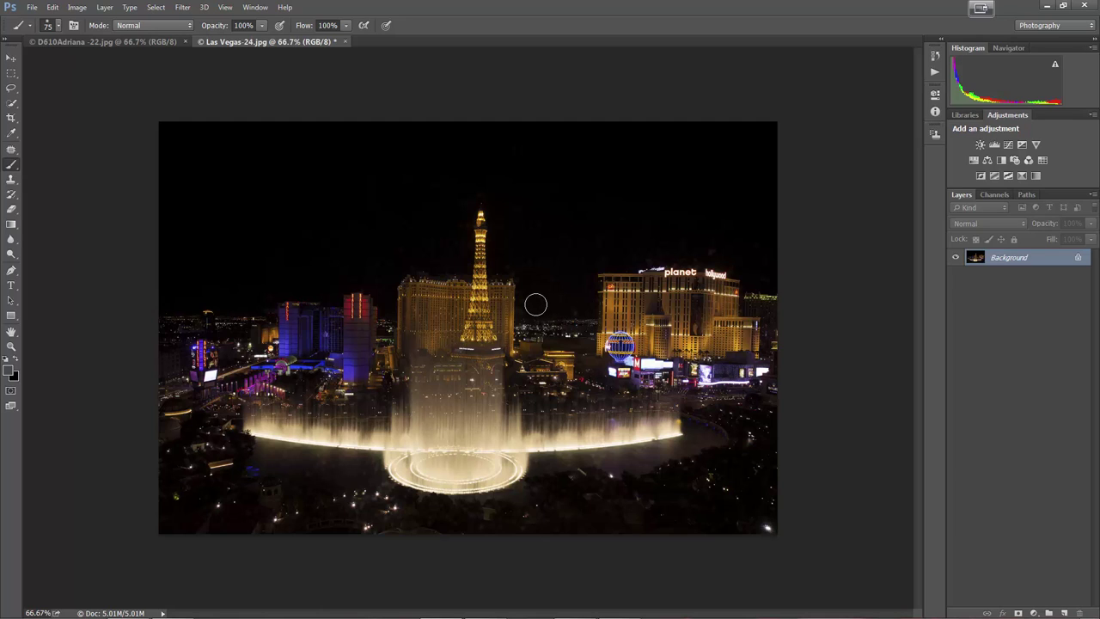
{"action": "left_click", "coordinate": [346, 42]}
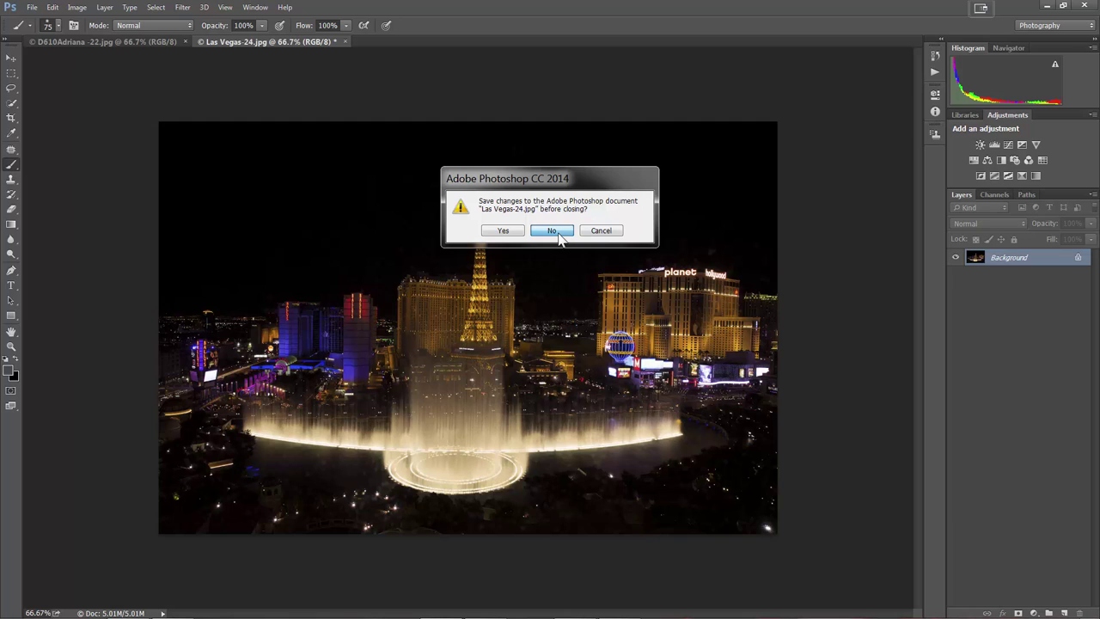
{"action": "left_click", "coordinate": [557, 232]}
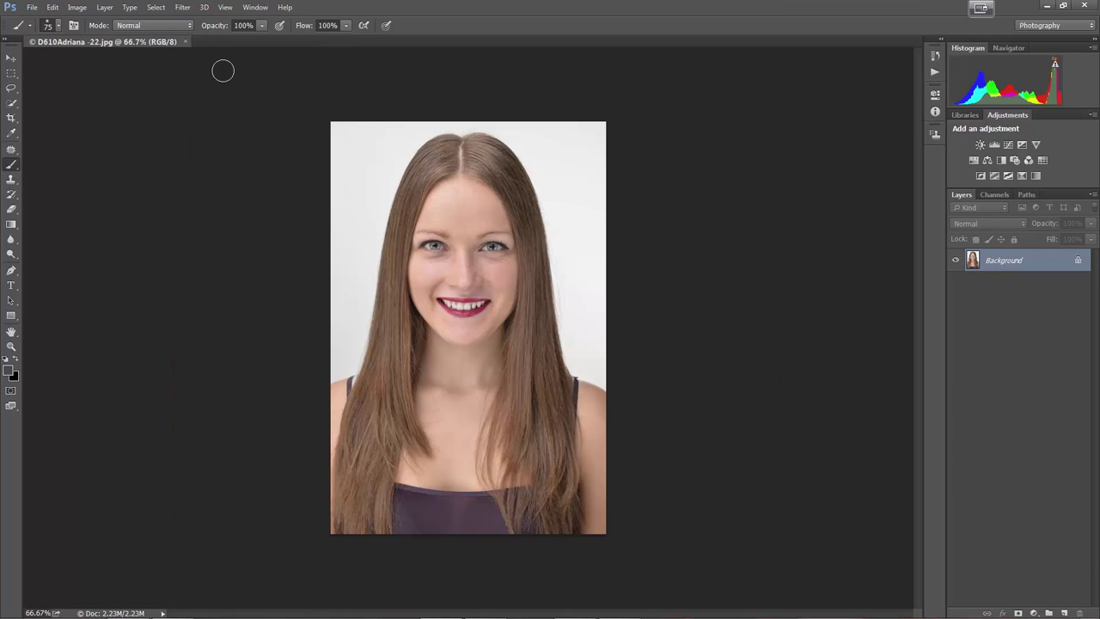
Open Perfectly Clear on the portrait and preview the Details preset against the original
{"action": "left_click", "coordinate": [181, 8]}
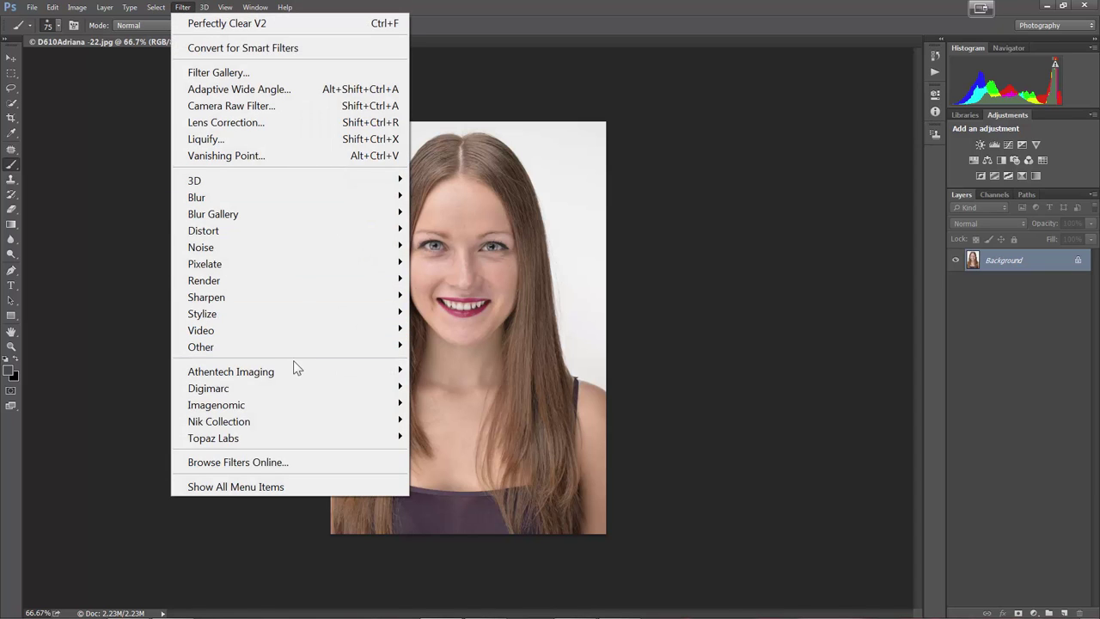
{"action": "mouse_move", "coordinate": [271, 375]}
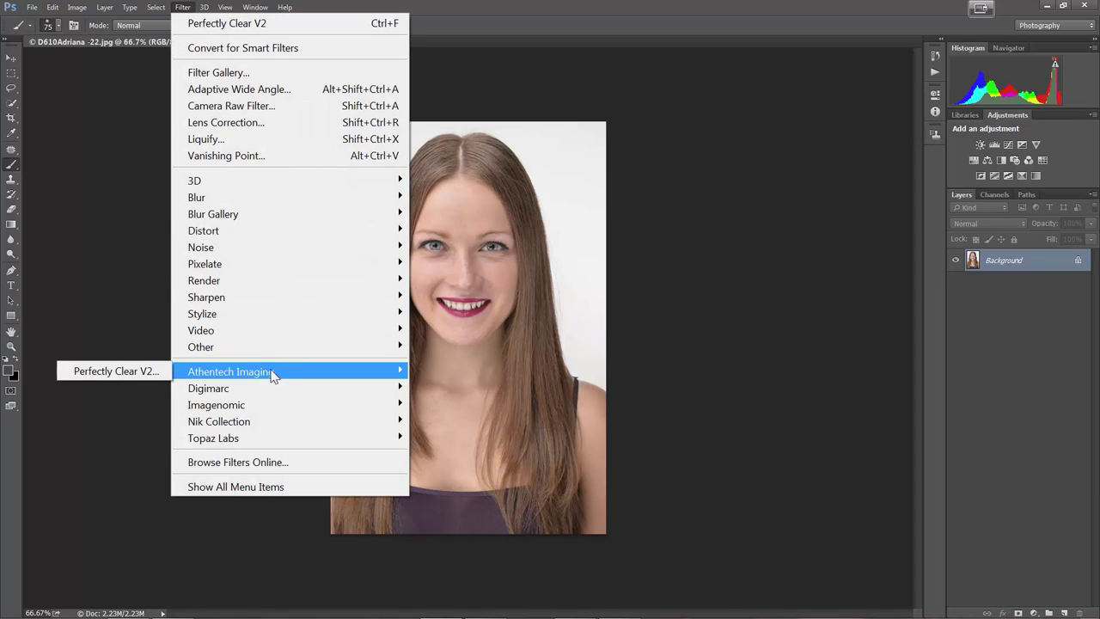
{"action": "left_click", "coordinate": [159, 375]}
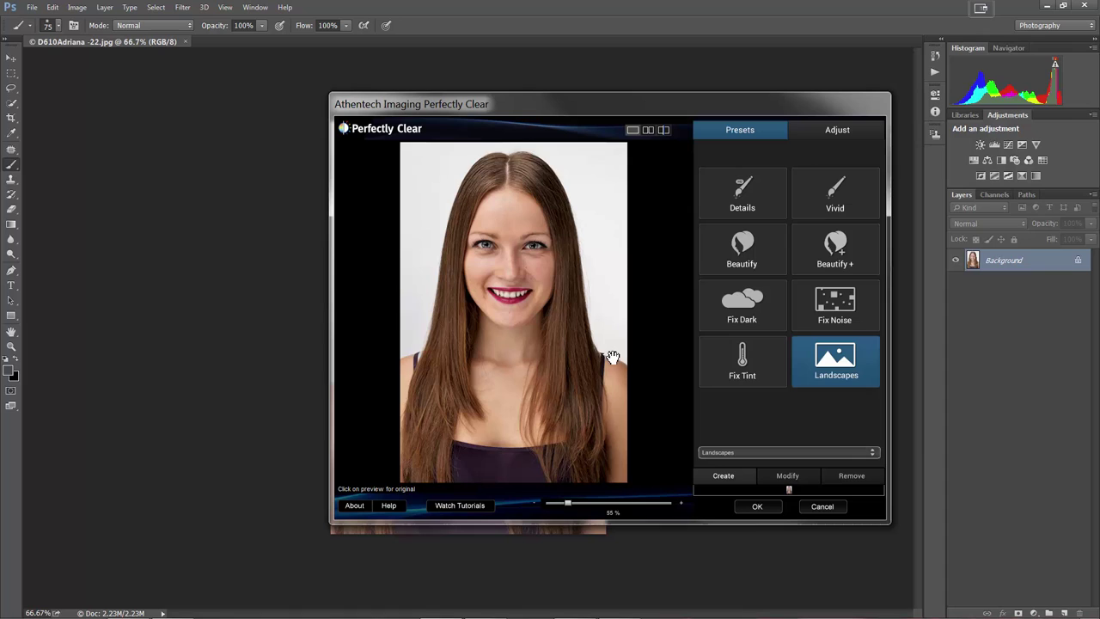
{"action": "left_click", "coordinate": [739, 211]}
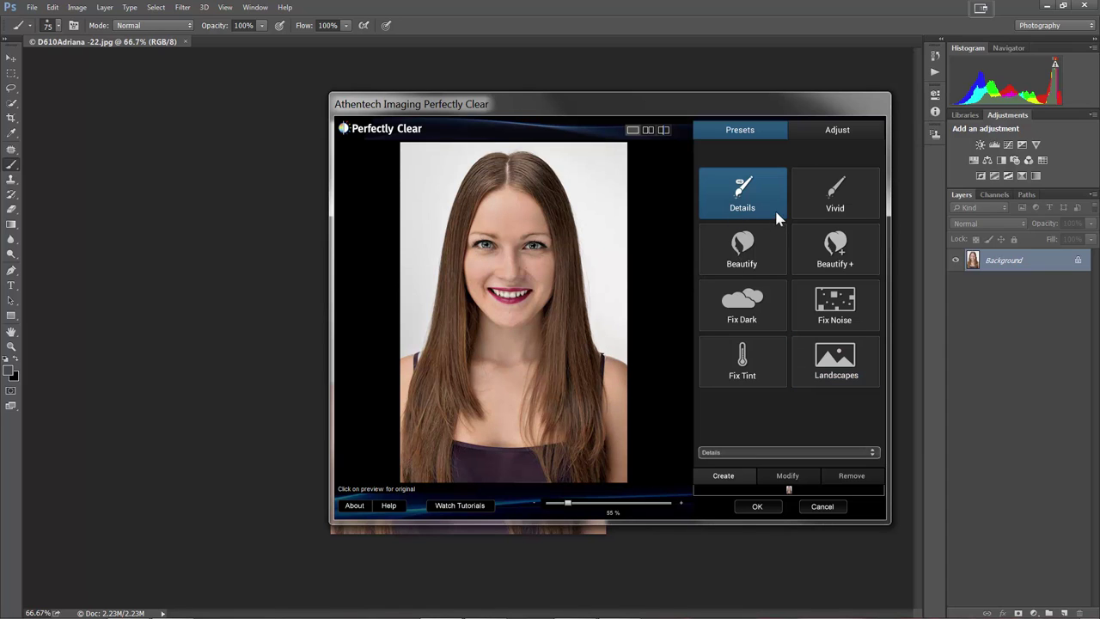
{"action": "left_click", "coordinate": [555, 254]}
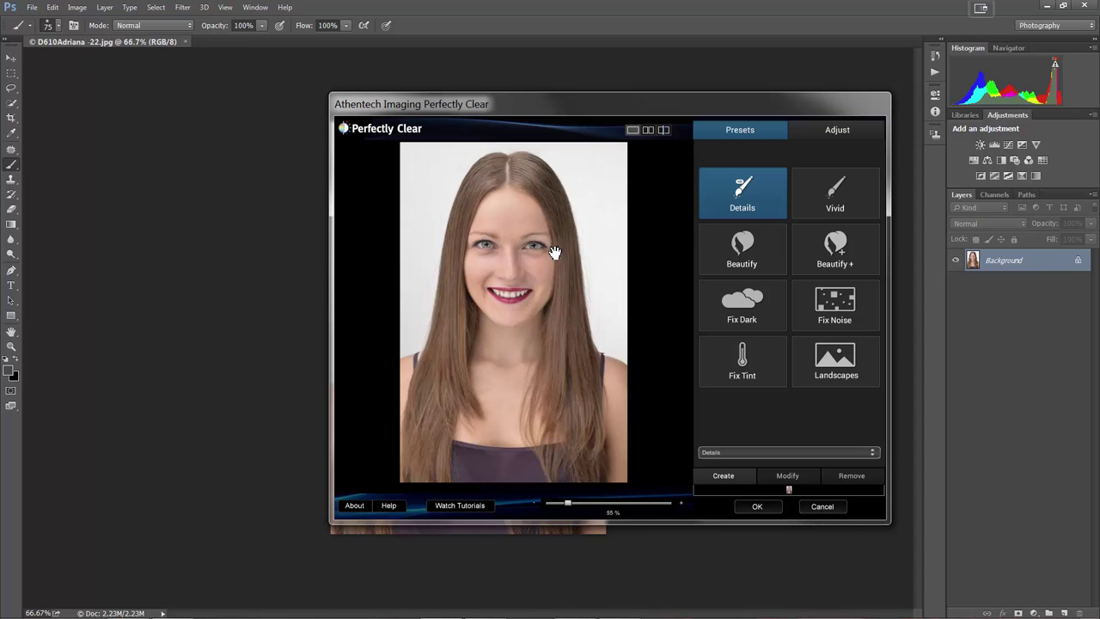
{"action": "left_click", "coordinate": [555, 254]}
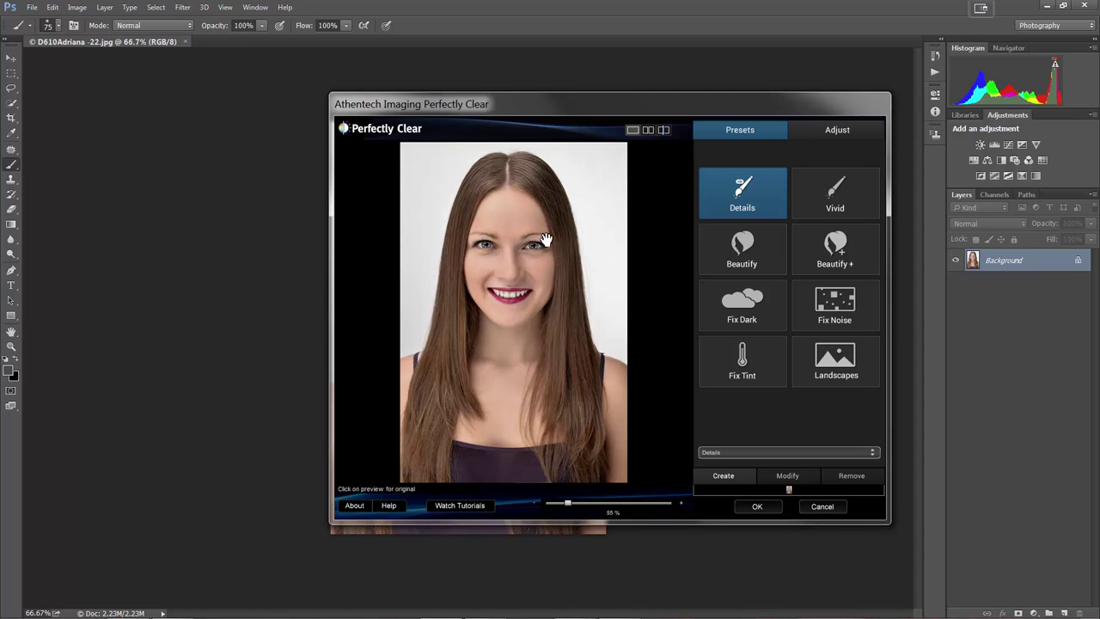
Choose Beautify+ over Beautify for the portrait and show its individual adjustment sliders
{"action": "left_click", "coordinate": [760, 253]}
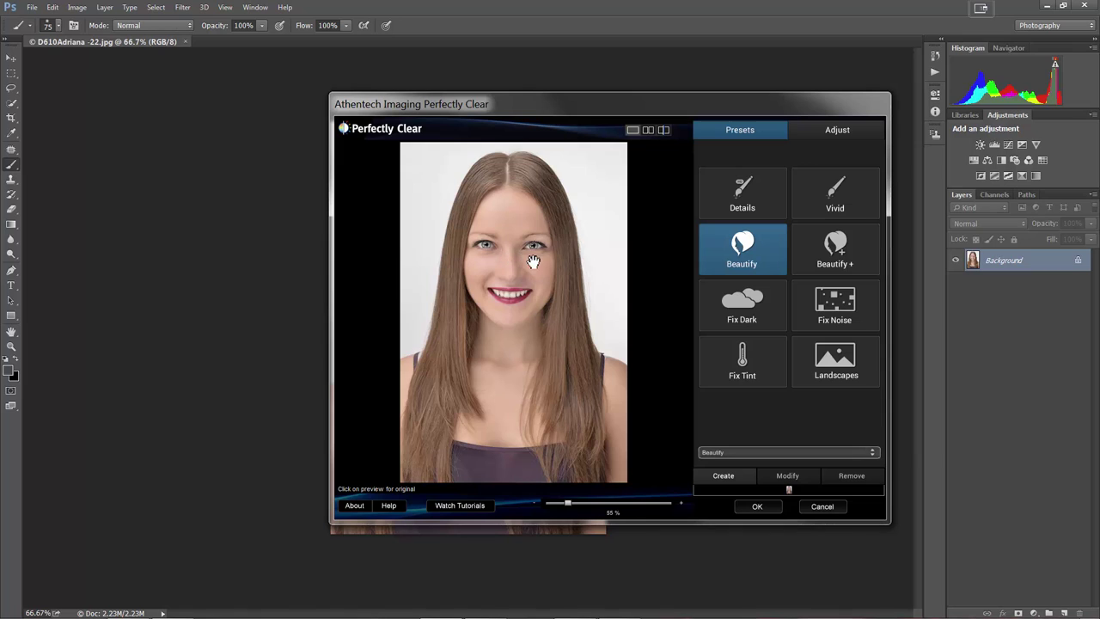
{"action": "left_click", "coordinate": [843, 258]}
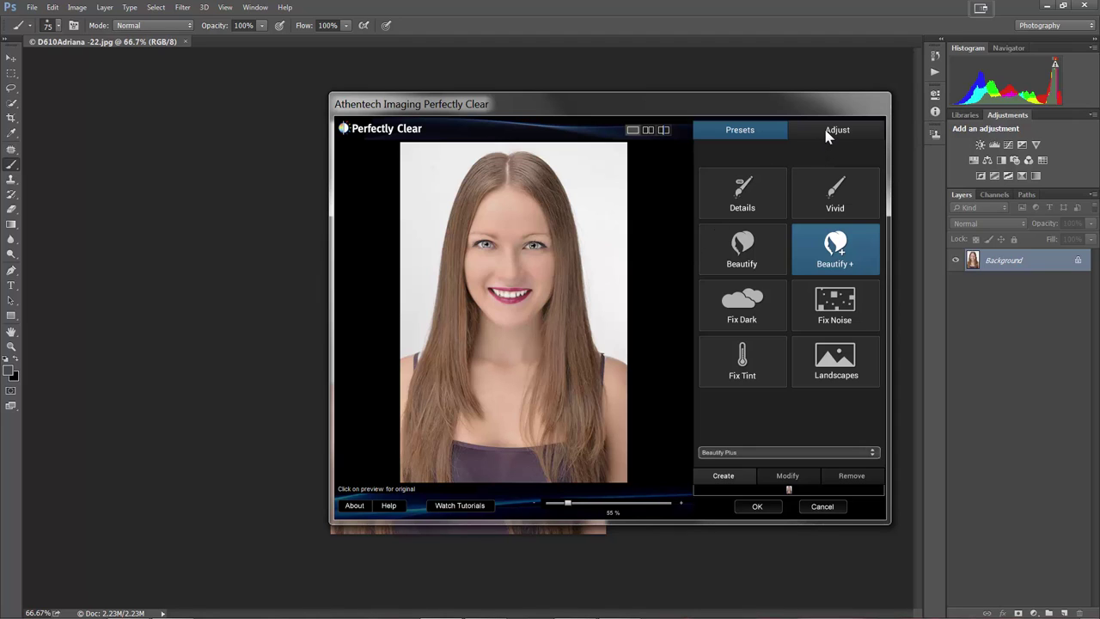
{"action": "left_click", "coordinate": [729, 270]}
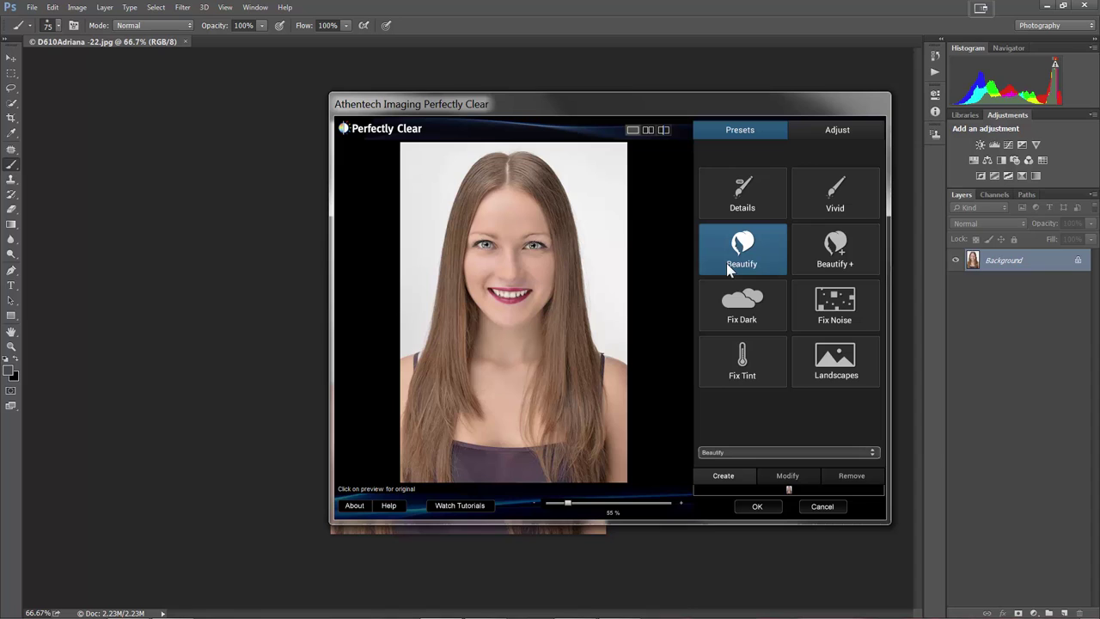
{"action": "left_click", "coordinate": [815, 251]}
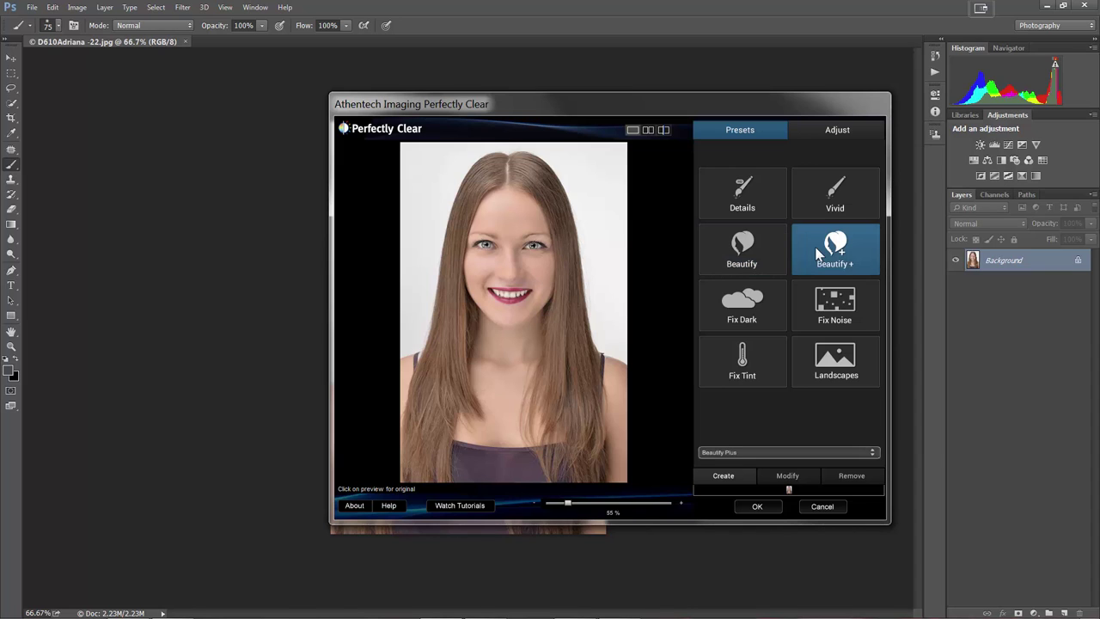
{"action": "left_click", "coordinate": [840, 132]}
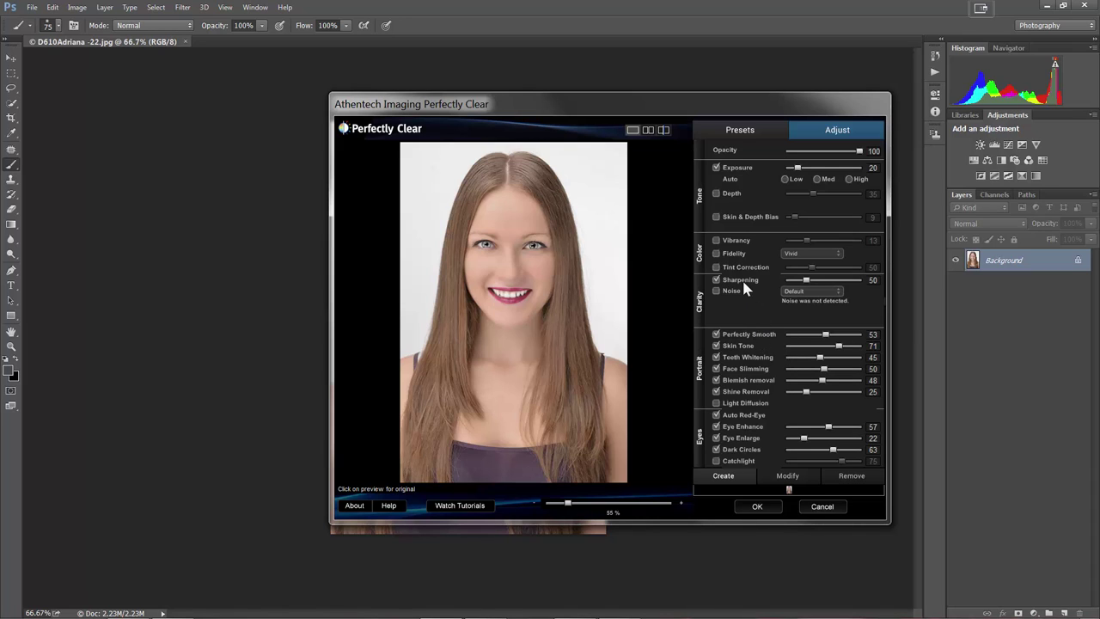
Lower Teeth Whitening to 20 and Face Slimming from 50 to 33
{"action": "mouse_move", "coordinate": [749, 351]}
{"action": "left_click_drag", "start_coordinate": [821, 358], "coordinate": [800, 361]}
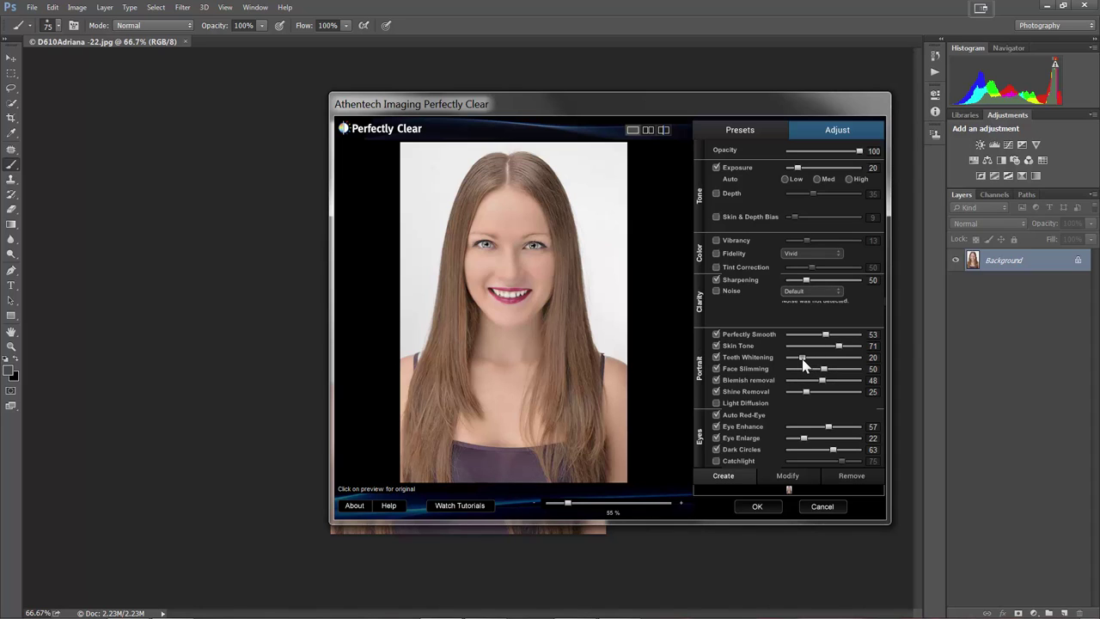
{"action": "left_click", "coordinate": [761, 371]}
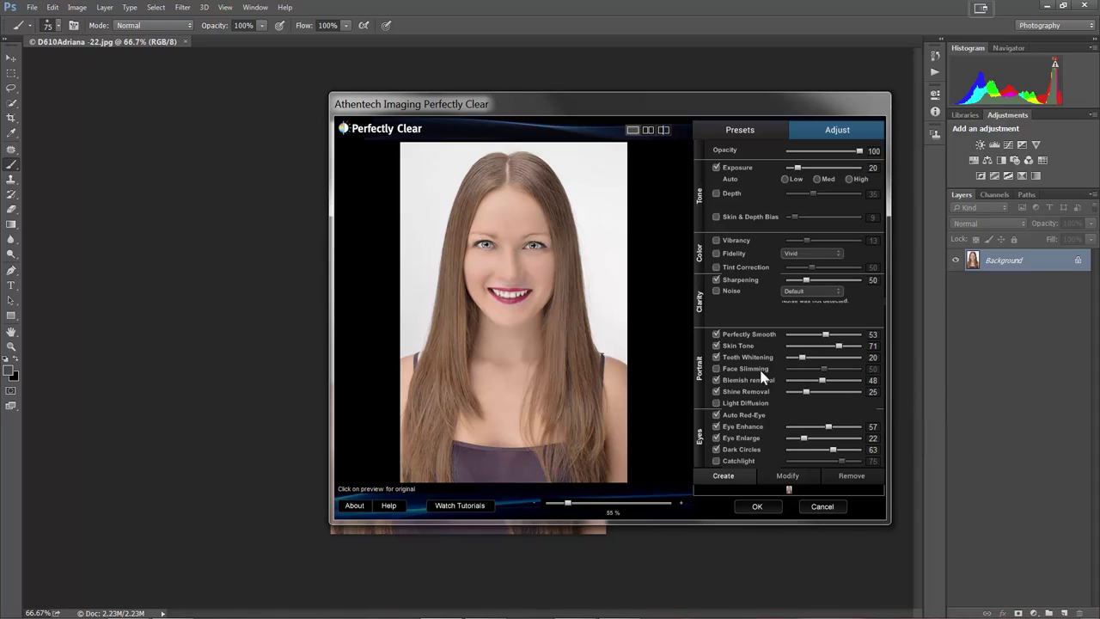
{"action": "left_click", "coordinate": [761, 375]}
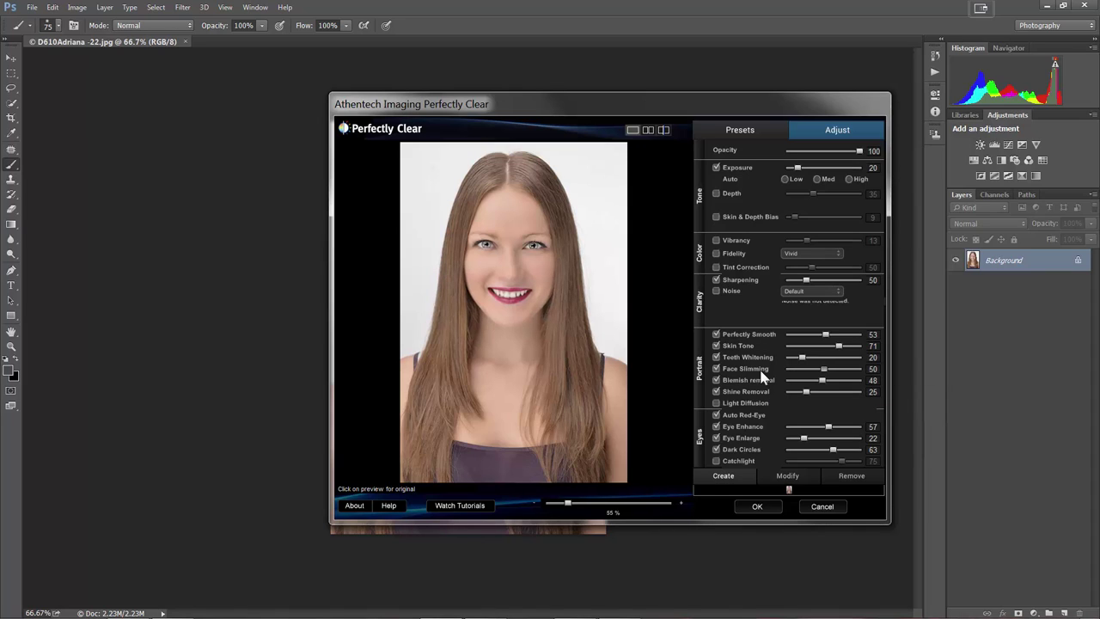
{"action": "left_click_drag", "start_coordinate": [823, 373], "coordinate": [811, 373]}
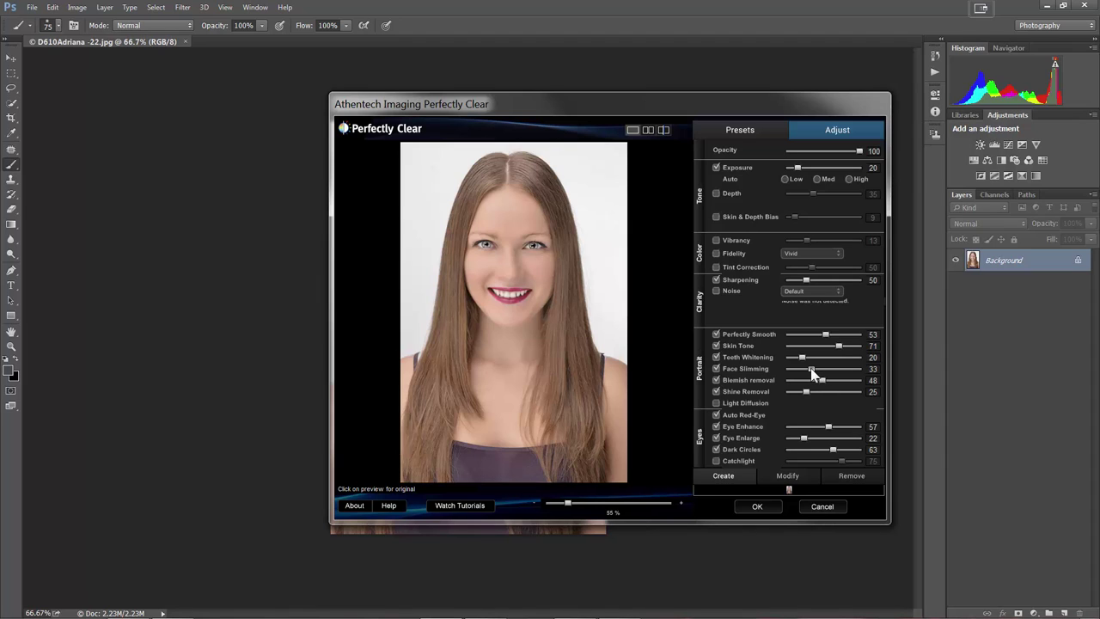
Compare Blemish and Shine removal, keeping them on, and turn off Auto Red-Eye and Skin Tone
{"action": "left_click", "coordinate": [757, 383]}
{"action": "left_click", "coordinate": [756, 383]}
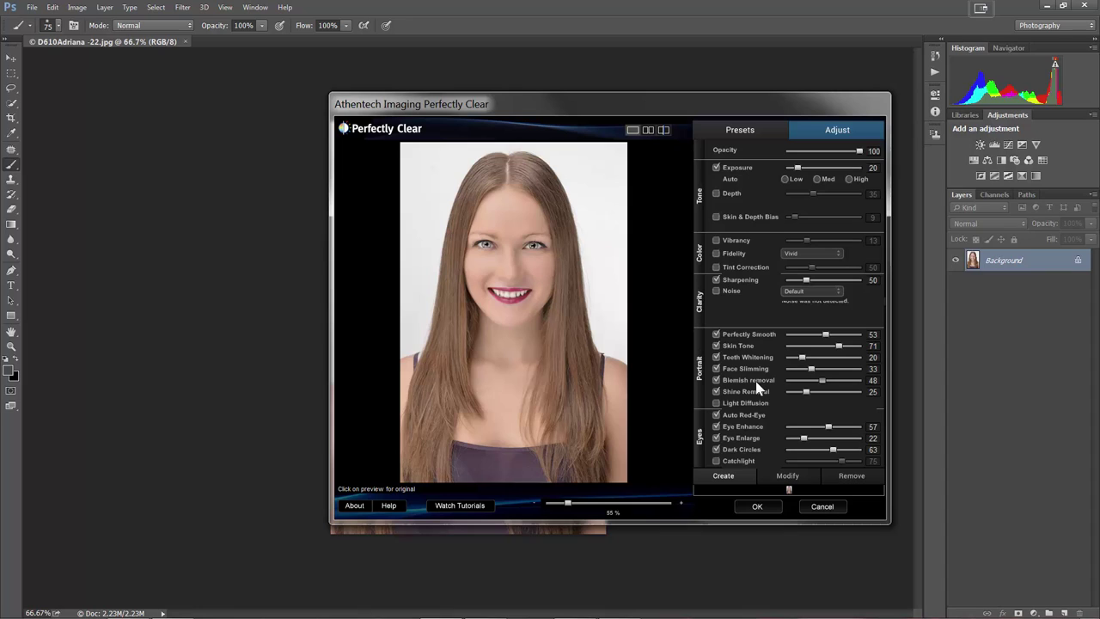
{"action": "left_click", "coordinate": [756, 383]}
{"action": "left_click", "coordinate": [757, 384]}
{"action": "left_click", "coordinate": [760, 393]}
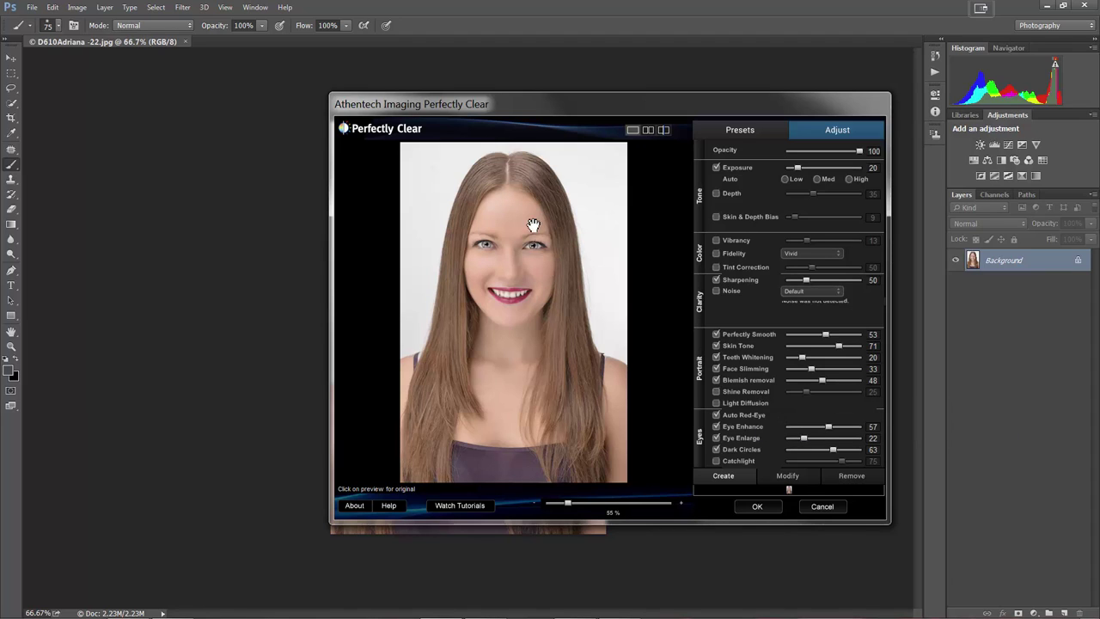
{"action": "left_click", "coordinate": [733, 394]}
{"action": "left_click", "coordinate": [738, 416]}
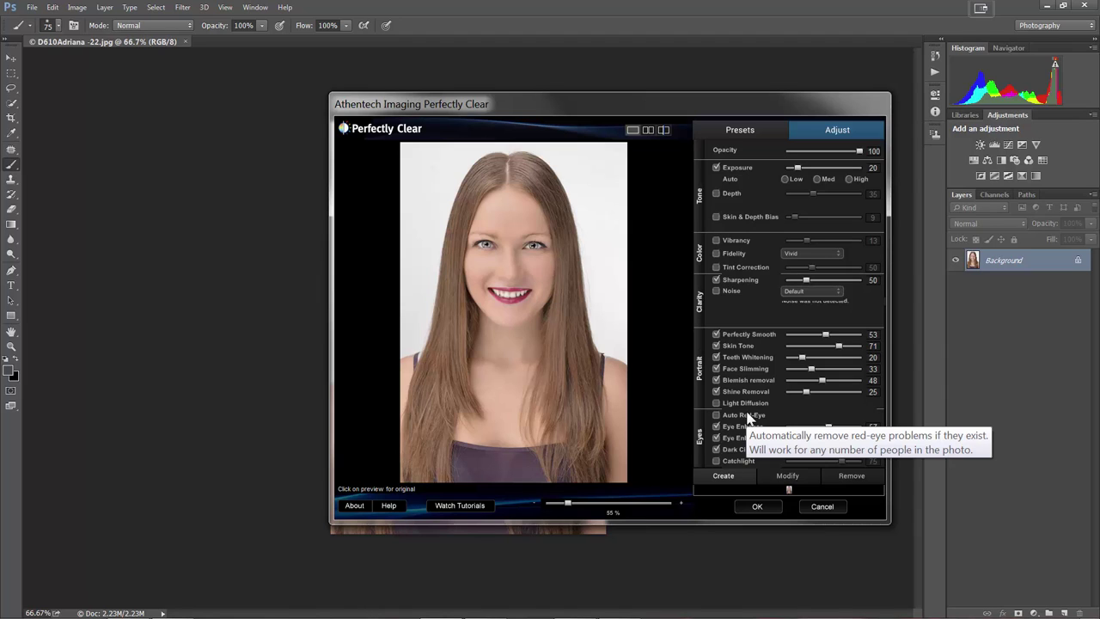
{"action": "left_click", "coordinate": [751, 349]}
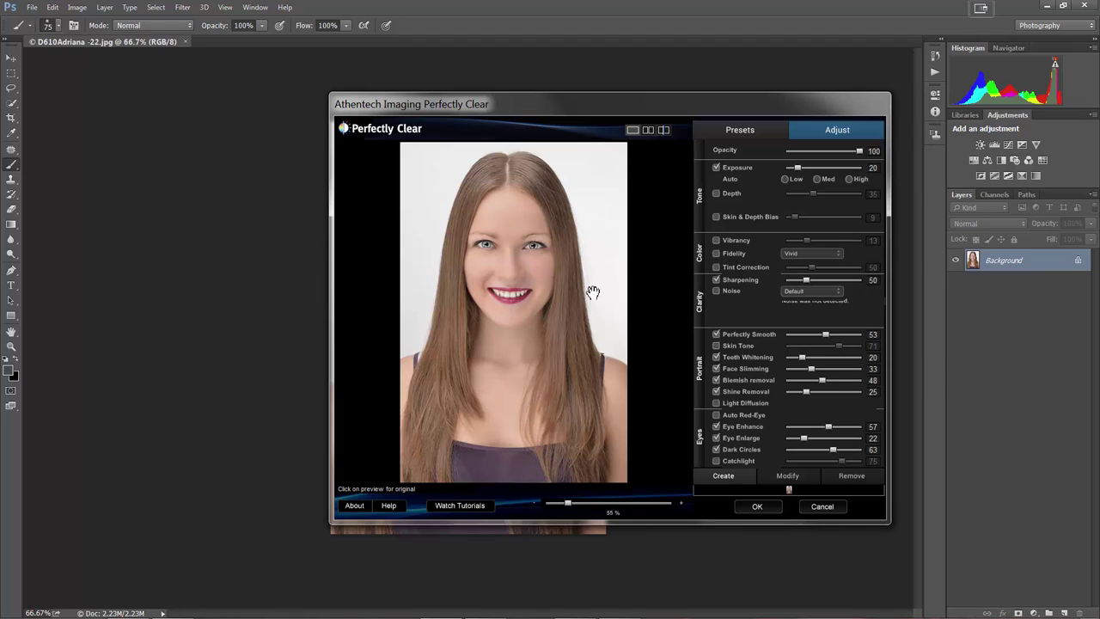
{"action": "left_click", "coordinate": [741, 350]}
{"action": "left_click", "coordinate": [729, 348]}
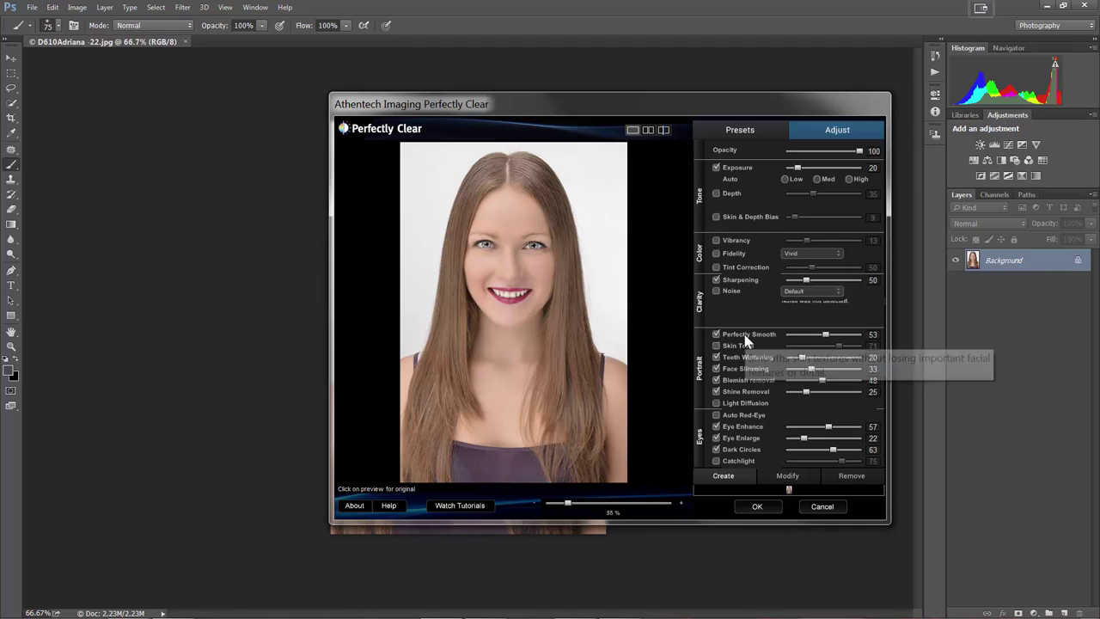
Compare Perfectly Smooth on and off, then reduce it from 53 to 36
{"action": "left_click", "coordinate": [745, 335]}
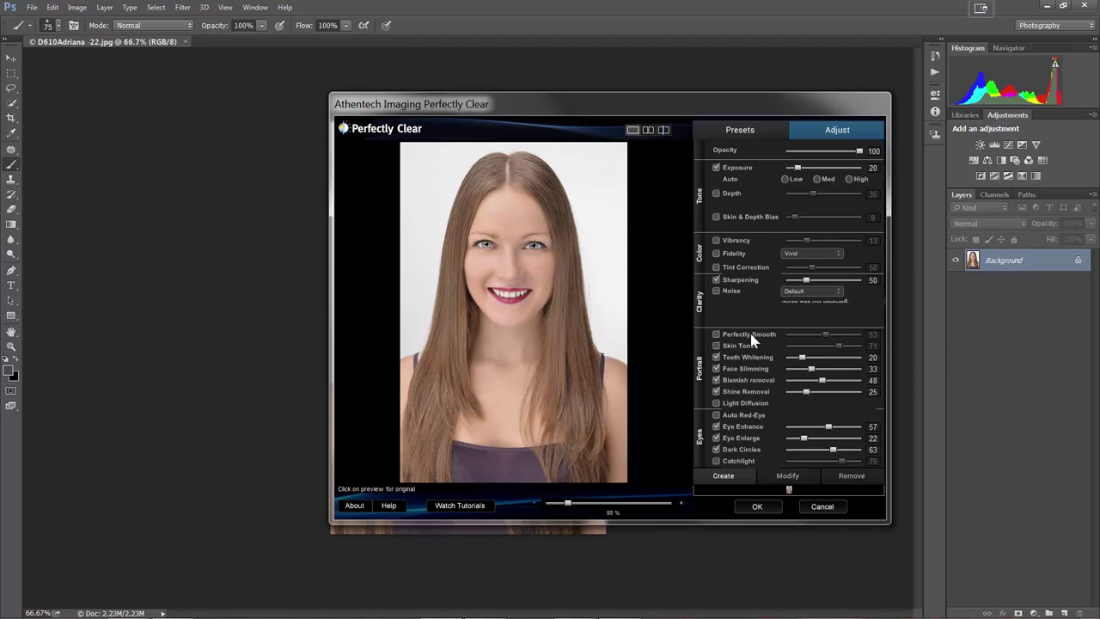
{"action": "left_click", "coordinate": [750, 335]}
{"action": "left_click", "coordinate": [751, 335]}
{"action": "left_click", "coordinate": [728, 337]}
{"action": "left_click_drag", "start_coordinate": [829, 341], "coordinate": [816, 343]}
Compare Dark Circles on and off, then weaken it to 44
{"action": "left_click", "coordinate": [744, 451]}
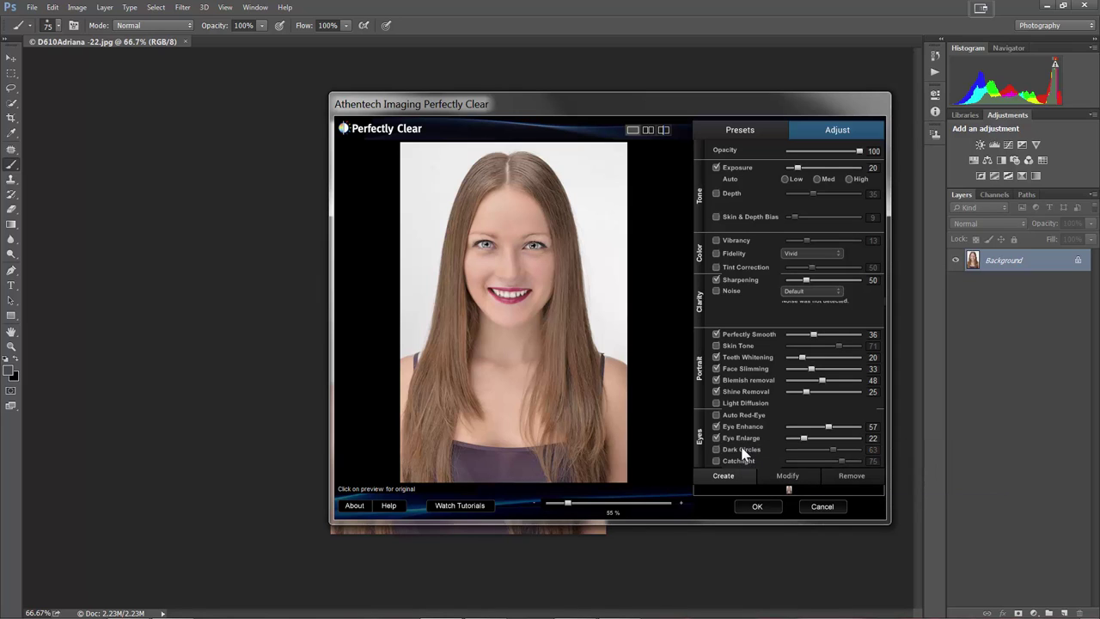
{"action": "left_click", "coordinate": [743, 452]}
{"action": "left_click", "coordinate": [744, 453]}
{"action": "left_click", "coordinate": [744, 452]}
{"action": "left_click", "coordinate": [744, 453]}
{"action": "left_click", "coordinate": [743, 453]}
{"action": "left_click_drag", "start_coordinate": [833, 449], "coordinate": [827, 450]}
Try Eye Enlarge at its maximum 100, then switch it off
{"action": "left_click", "coordinate": [747, 438]}
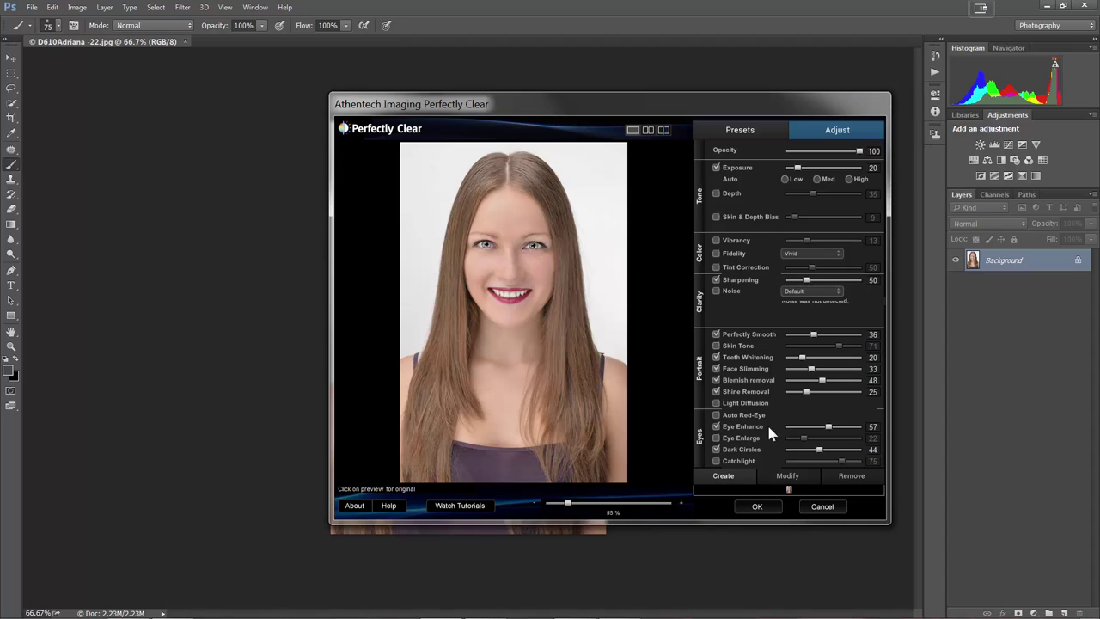
{"action": "left_click", "coordinate": [743, 439]}
{"action": "left_click_drag", "start_coordinate": [857, 439], "coordinate": [865, 439]}
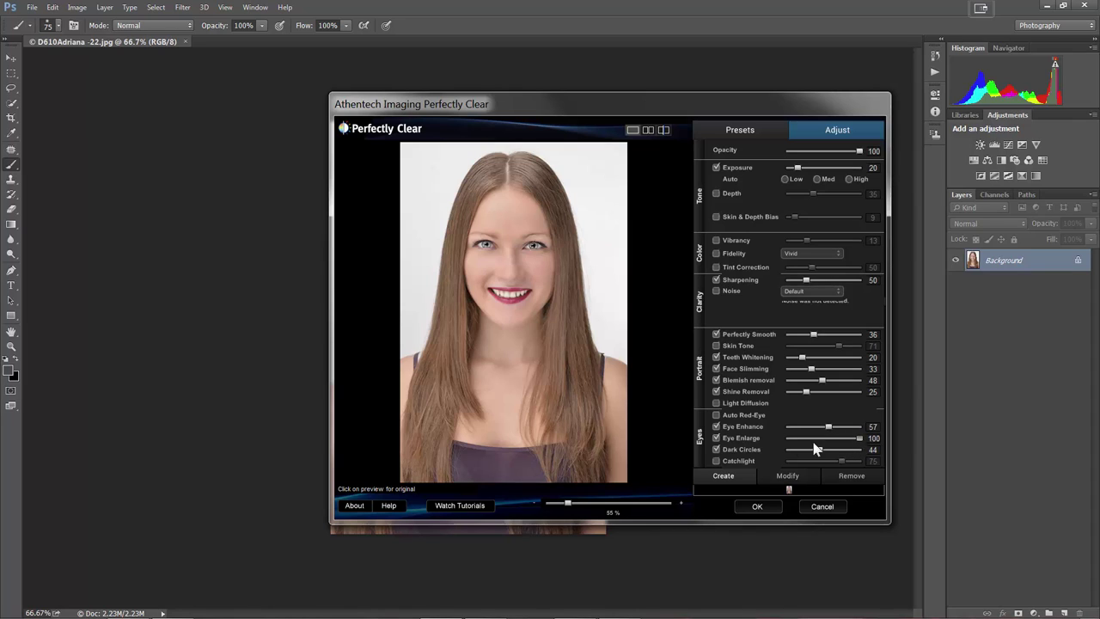
{"action": "left_click", "coordinate": [718, 439]}
{"action": "left_click", "coordinate": [718, 439]}
{"action": "left_click", "coordinate": [717, 438]}
Compare Eye Enhance on and off, then reduce it to 39
{"action": "left_click", "coordinate": [731, 426]}
{"action": "left_click", "coordinate": [733, 427]}
{"action": "left_click", "coordinate": [733, 427]}
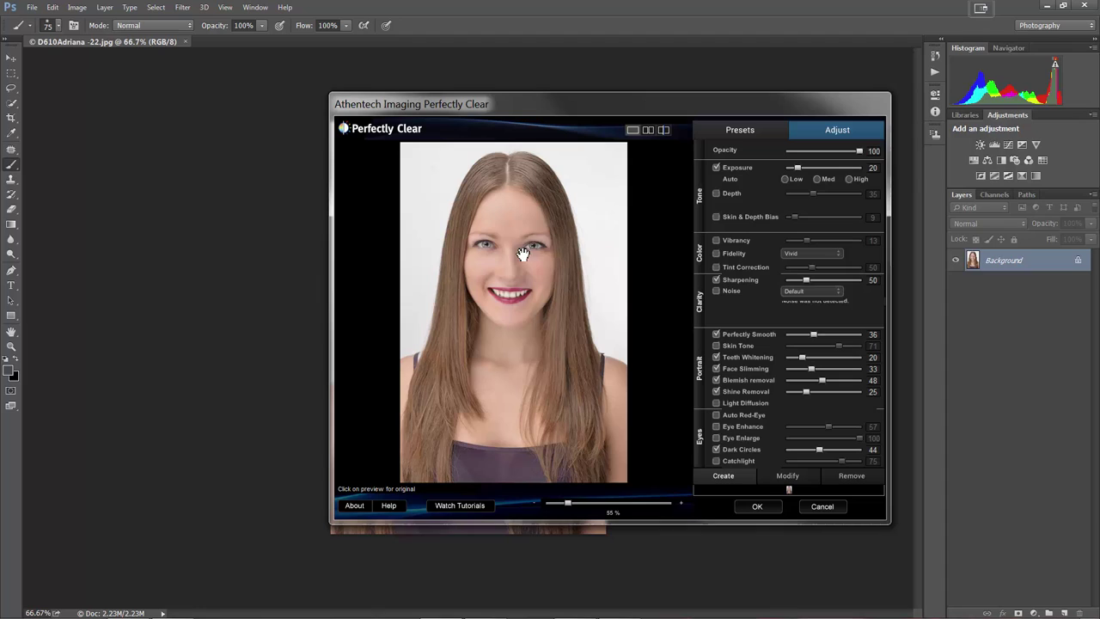
{"action": "left_click", "coordinate": [728, 427]}
{"action": "left_click_drag", "start_coordinate": [828, 427], "coordinate": [815, 427]}
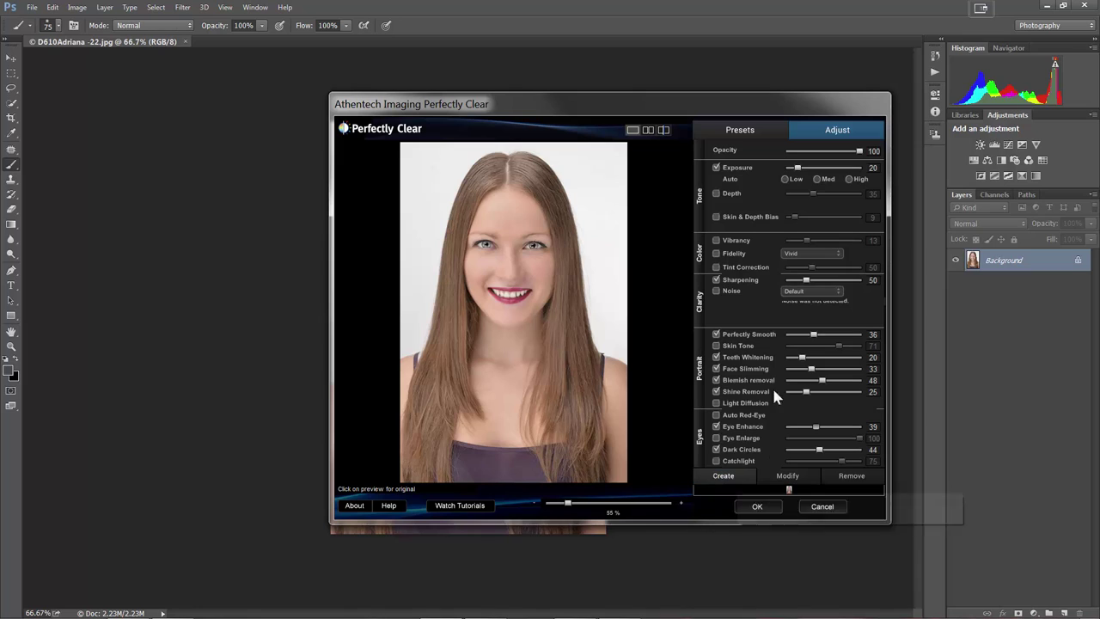
Confirm the preset stays Custom and apply the retouched correction to D610Adriana-22.jpg
{"action": "left_click", "coordinate": [745, 134]}
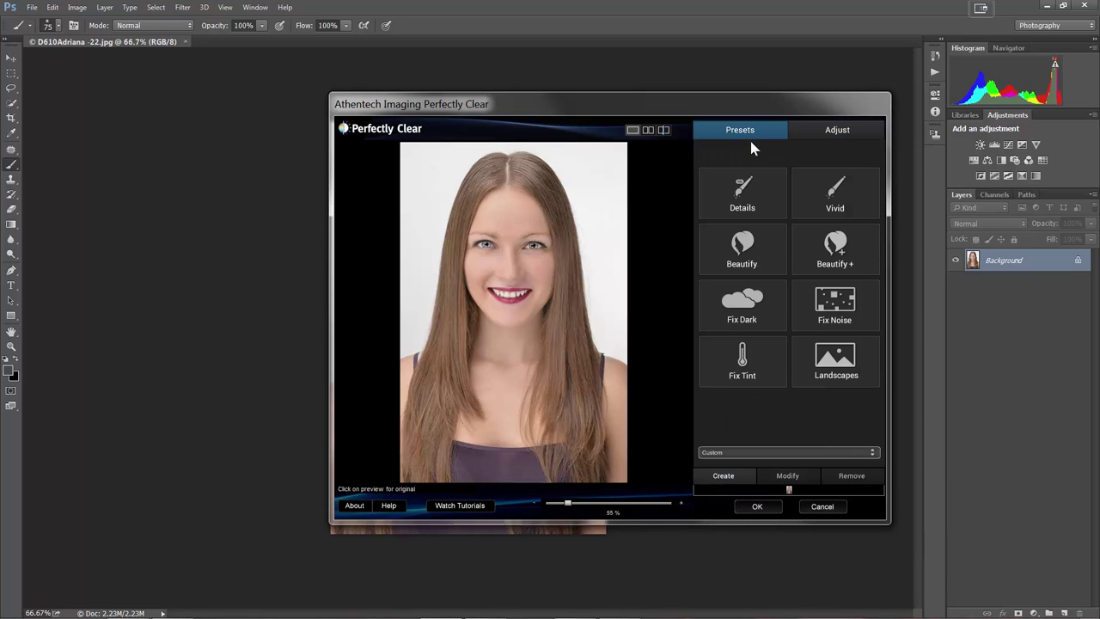
{"action": "left_click", "coordinate": [759, 456]}
{"action": "left_click", "coordinate": [759, 456]}
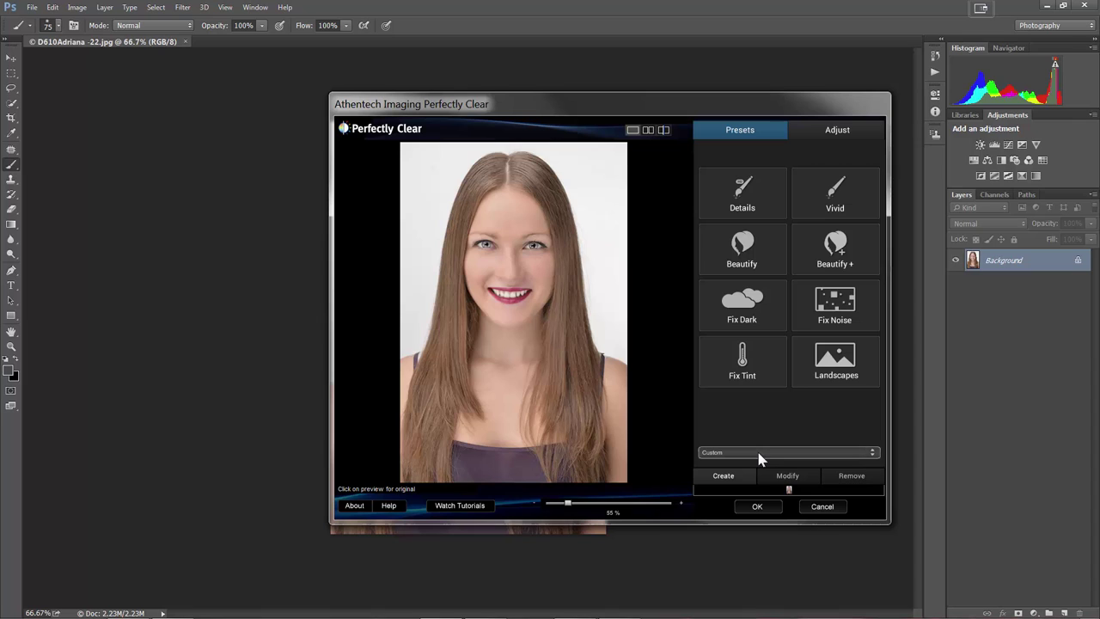
{"action": "left_click", "coordinate": [758, 507]}
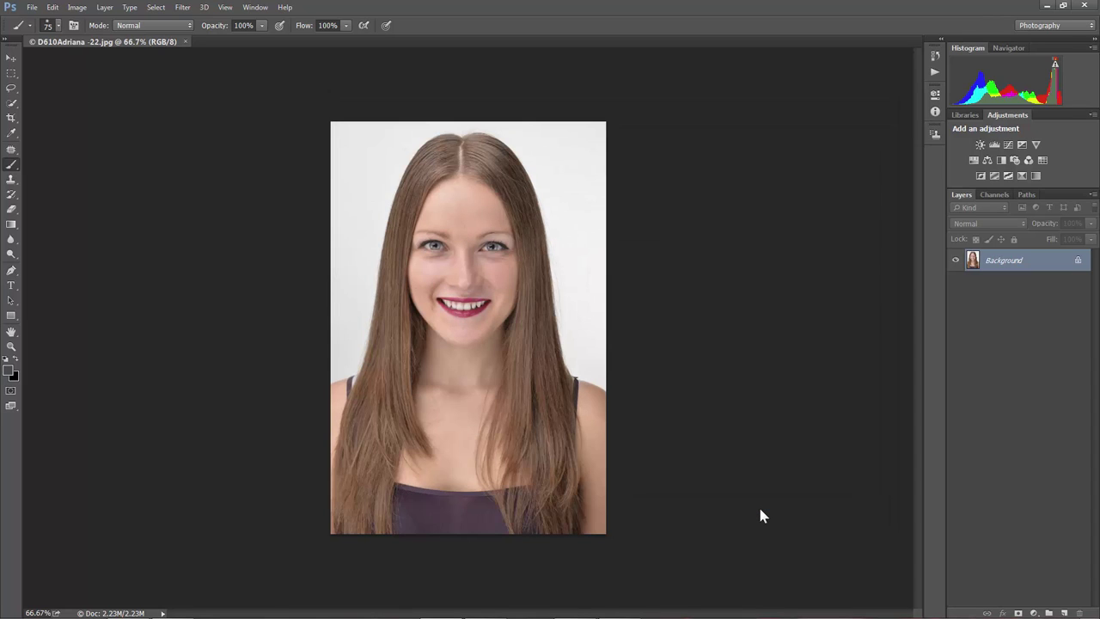